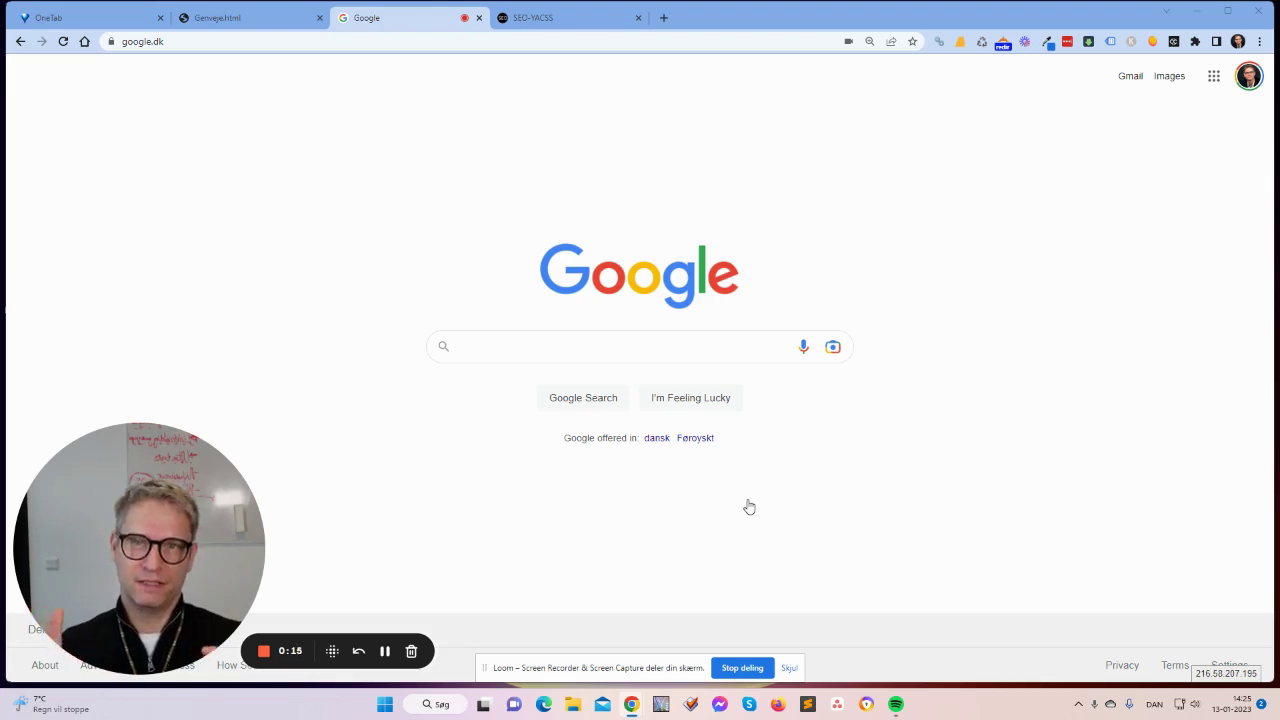
Search Google for "neocities".
{"action": "left_click", "coordinate": [757, 352]}
{"action": "type", "text": "neoc"}
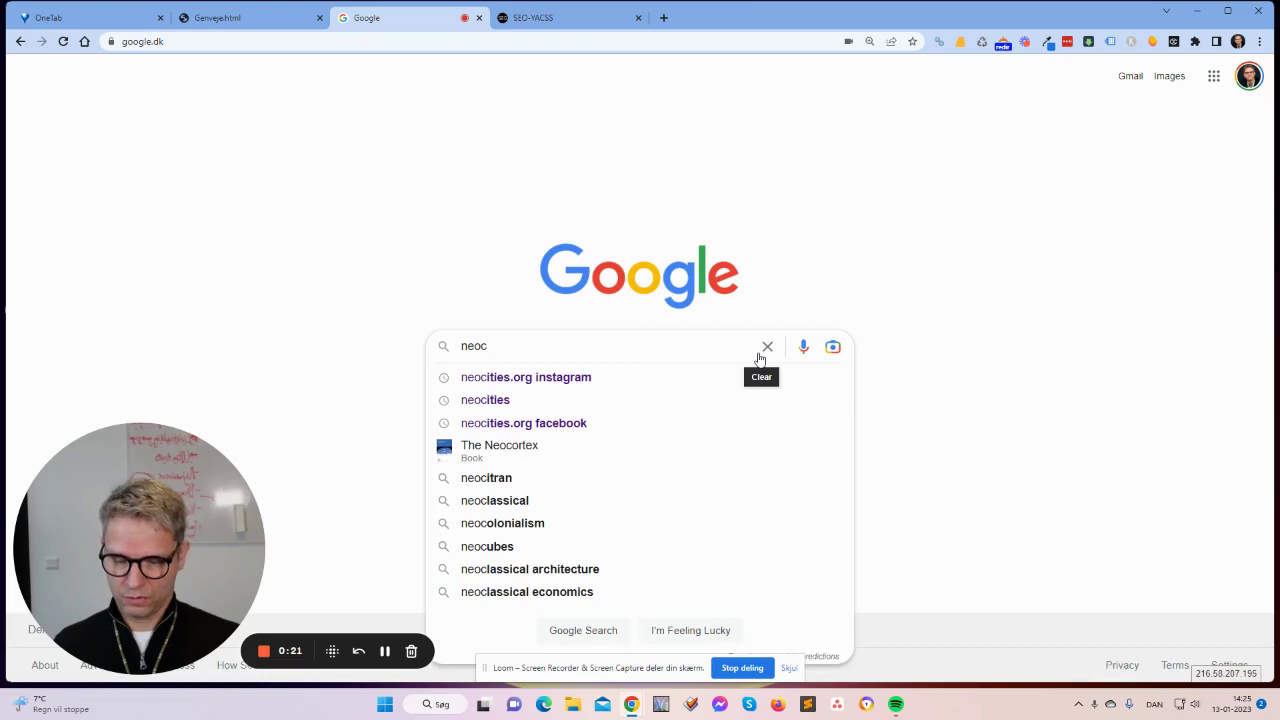
{"action": "type", "text": "itles"}
{"action": "key", "text": "Return"}
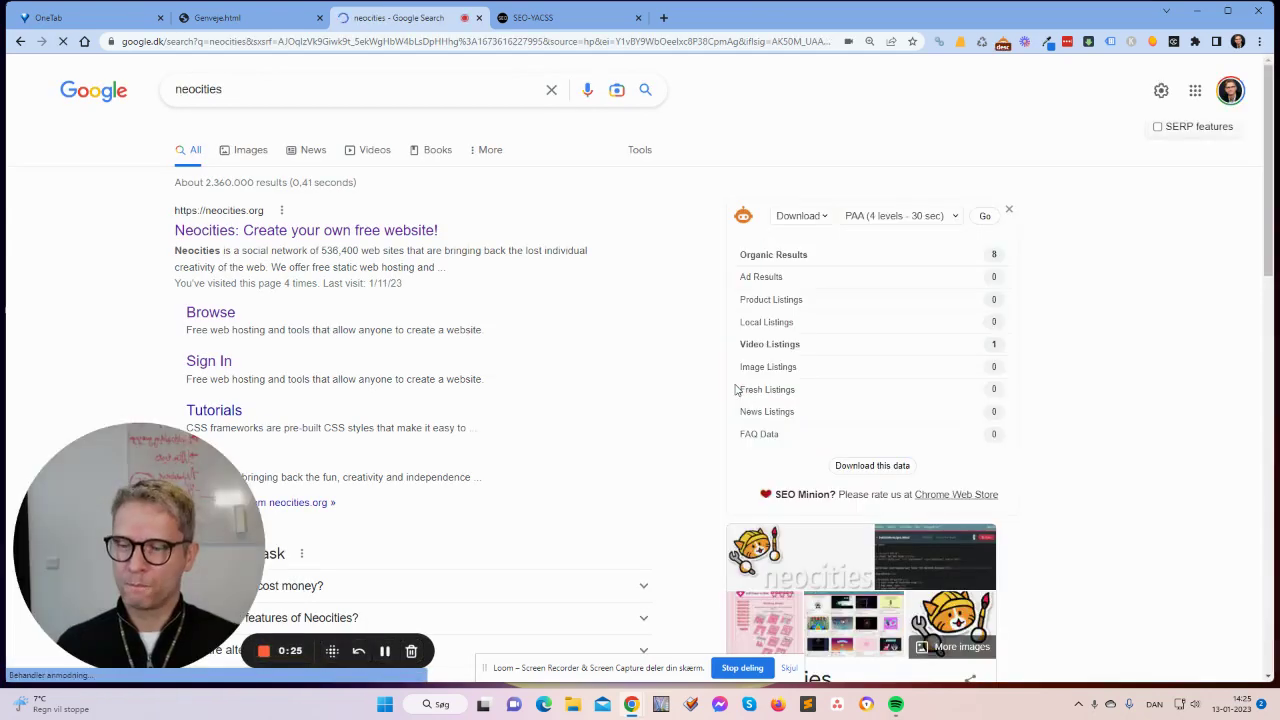
Open the top result, 'Neocities: Create your own free website!'.
{"action": "left_click", "coordinate": [229, 238]}
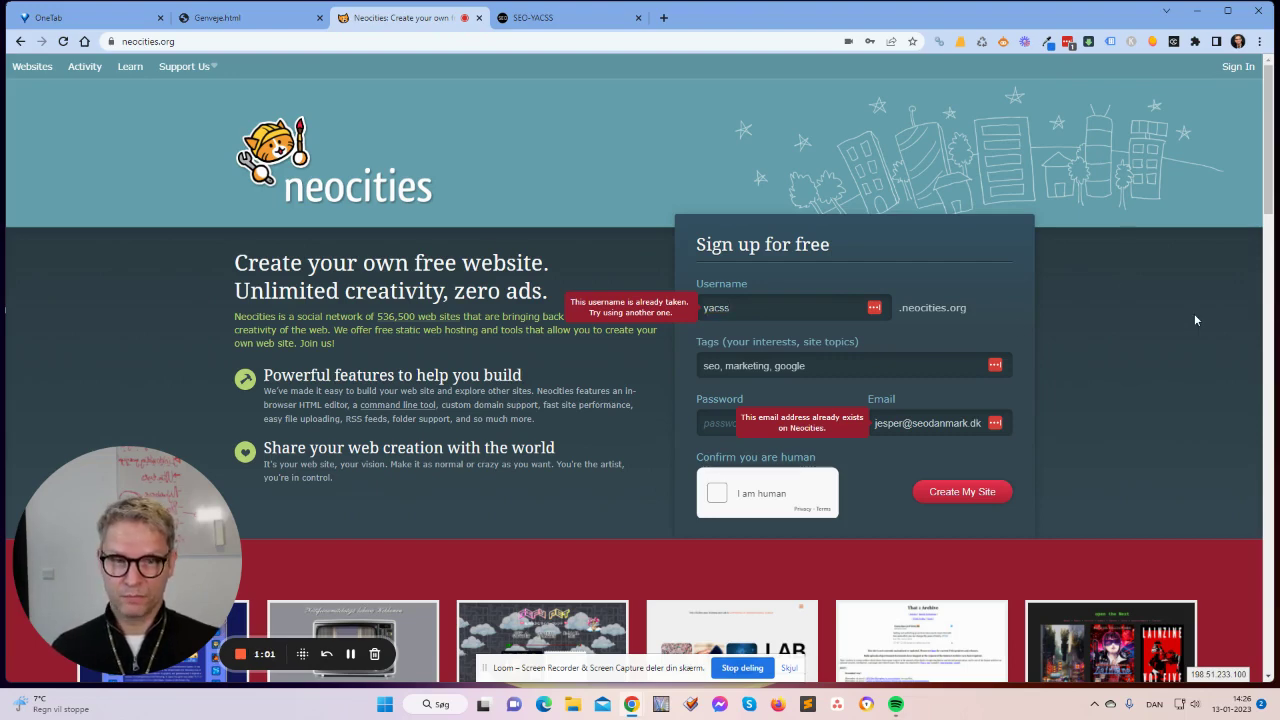
Open the Distant Skies and old-TV featured sites in new tabs.
{"action": "scroll", "coordinate": [1195, 318], "scroll_direction": "down", "scroll_amount": 3}
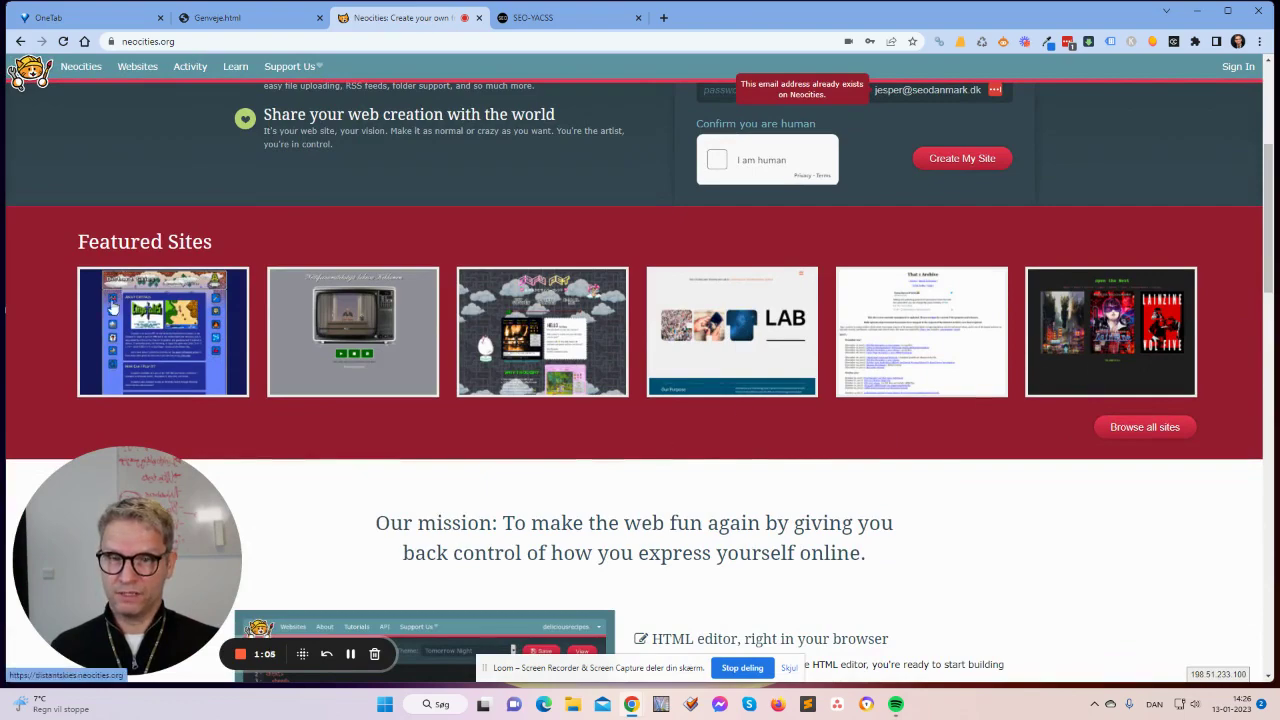
{"action": "left_click", "coordinate": [145, 330]}
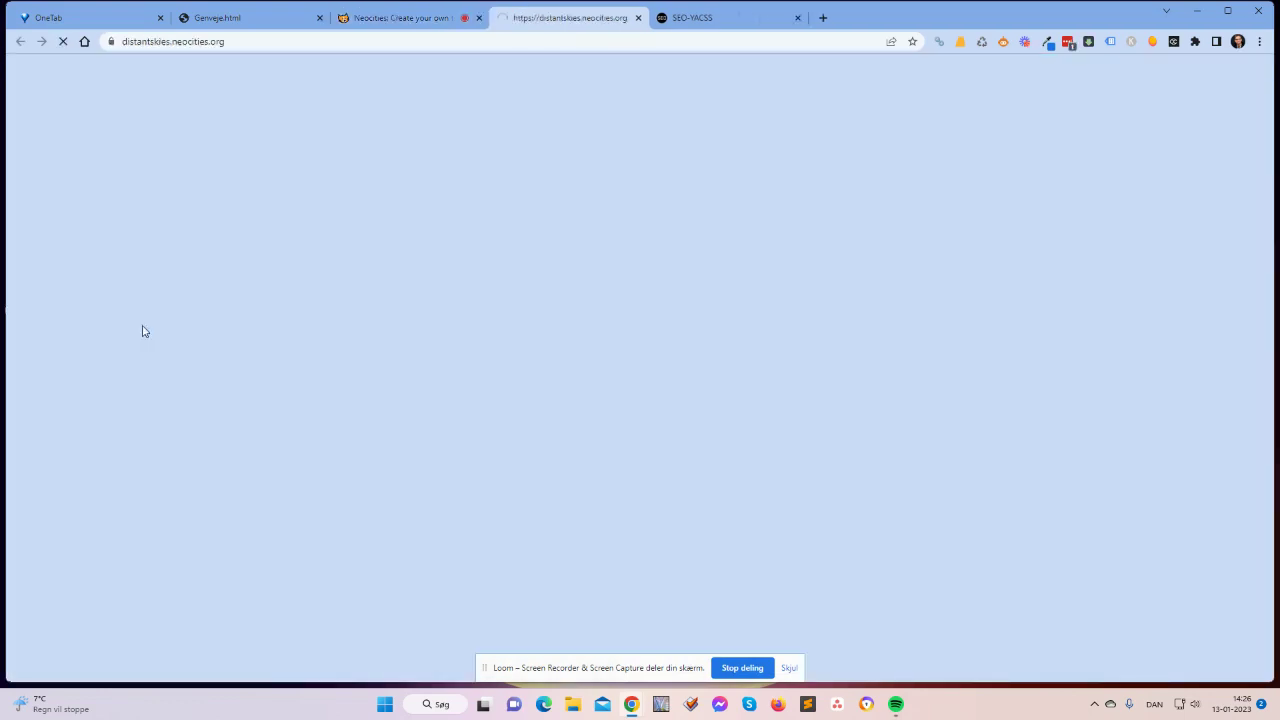
{"action": "scroll", "coordinate": [790, 340], "scroll_direction": "down", "scroll_amount": 3}
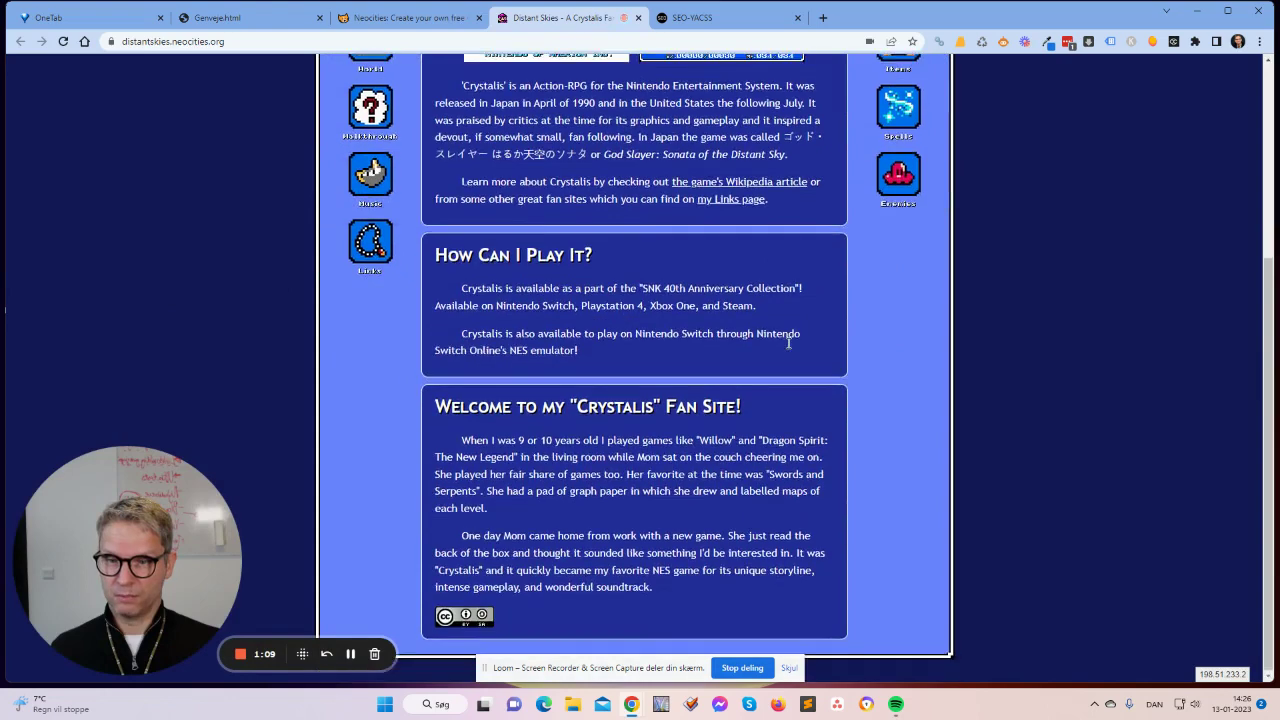
{"action": "scroll", "coordinate": [792, 345], "scroll_direction": "up", "scroll_amount": 3}
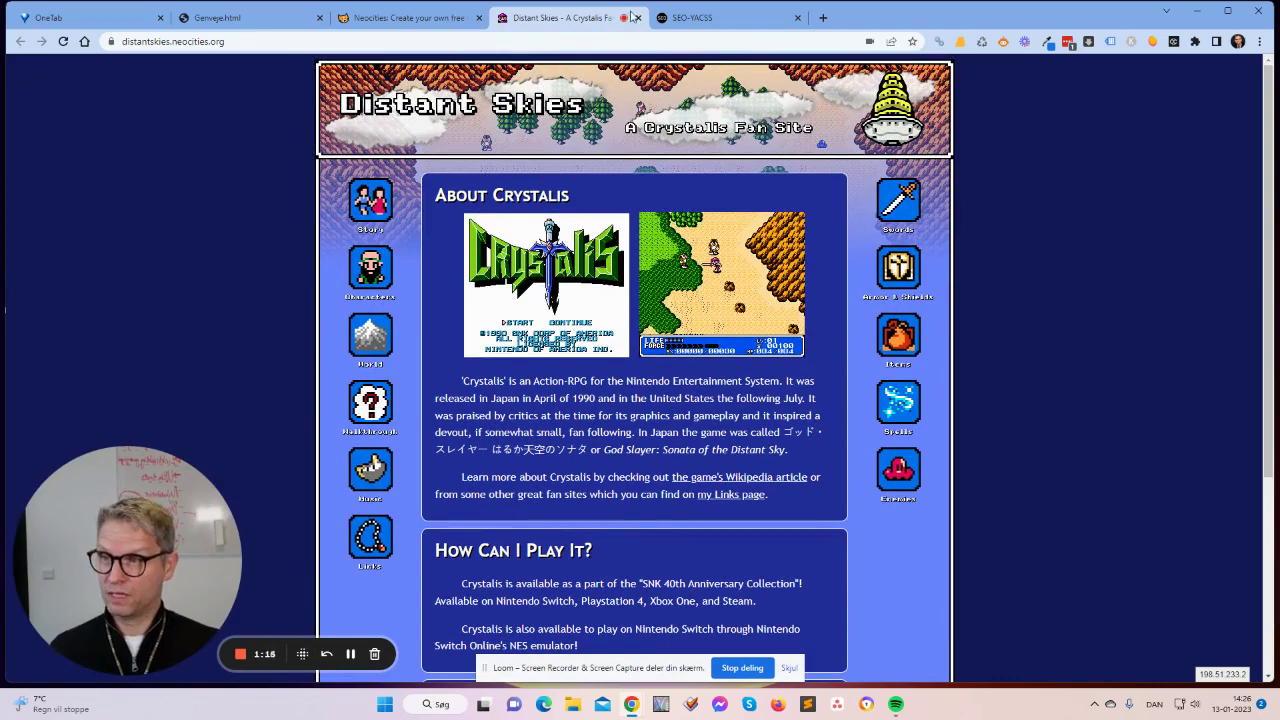
{"action": "left_click", "coordinate": [405, 17]}
{"action": "left_click", "coordinate": [403, 345]}
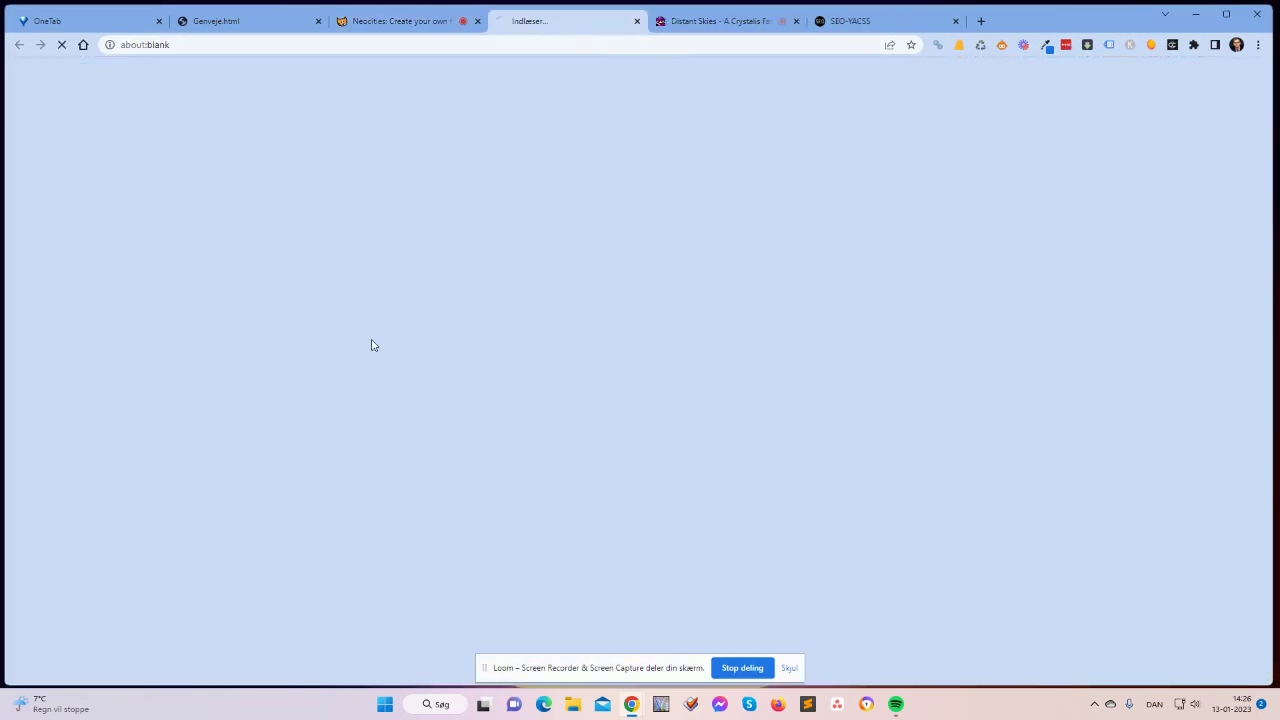
{"action": "left_click", "coordinate": [400, 20]}
Open the LAB site, close Kekkonen, view CivilServant, then return to the sign-up page.
{"action": "left_click", "coordinate": [768, 328]}
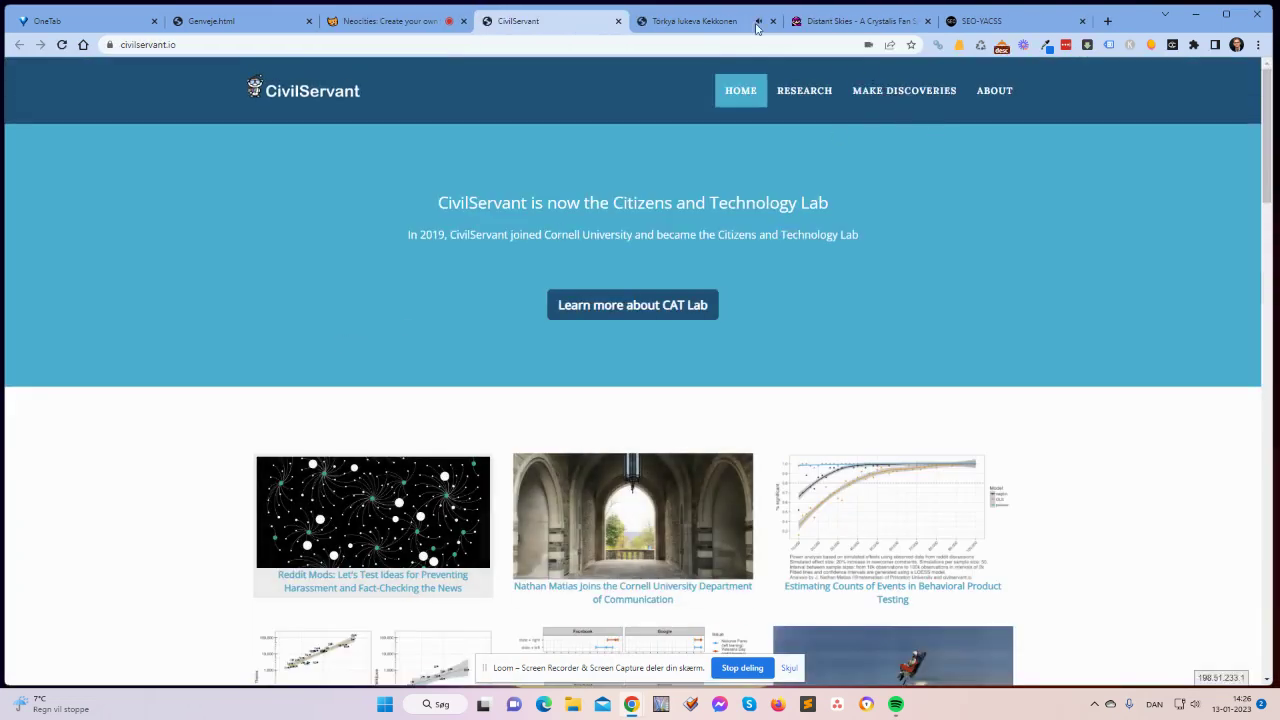
{"action": "left_click", "coordinate": [757, 28]}
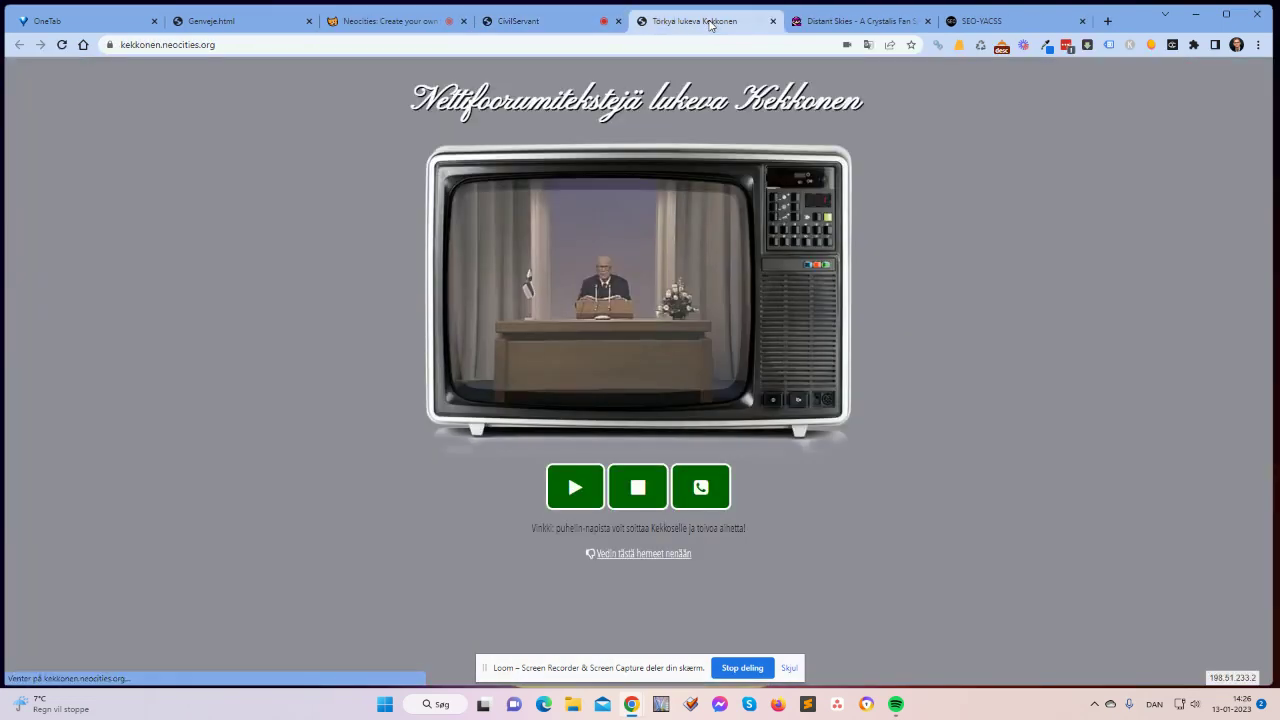
{"action": "left_click", "coordinate": [773, 21]}
{"action": "left_click", "coordinate": [518, 24]}
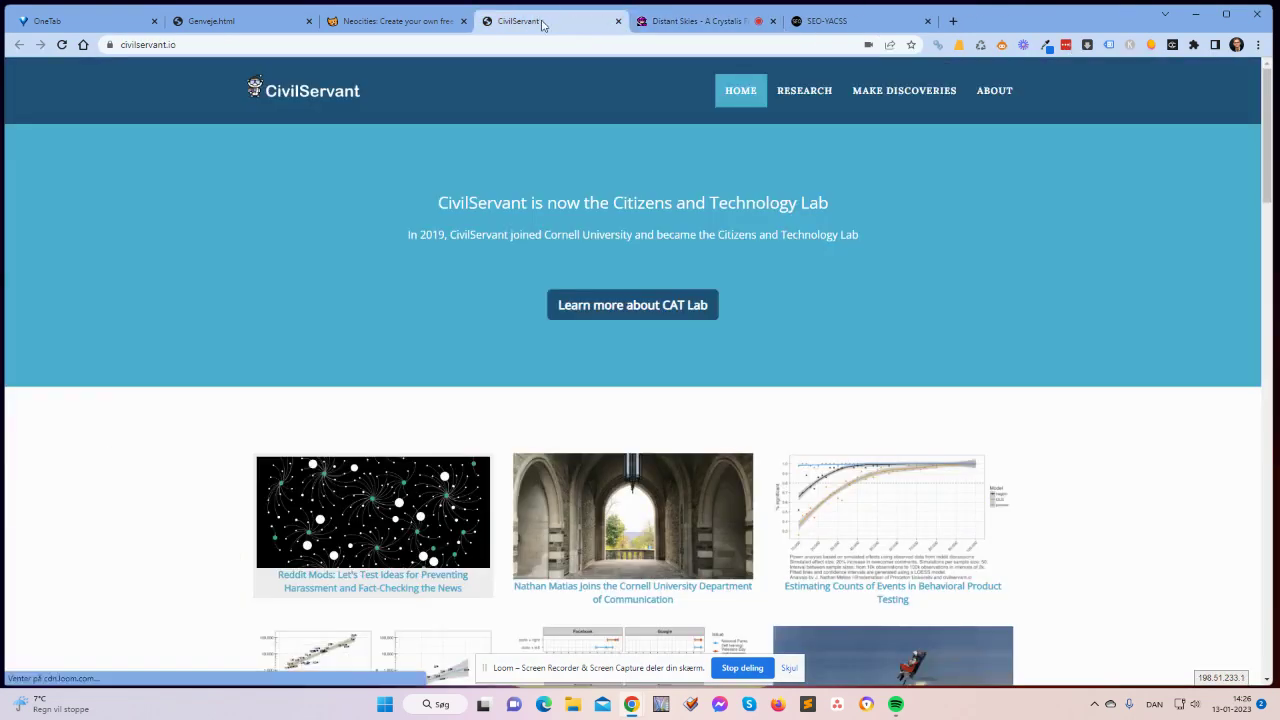
{"action": "left_click", "coordinate": [368, 24]}
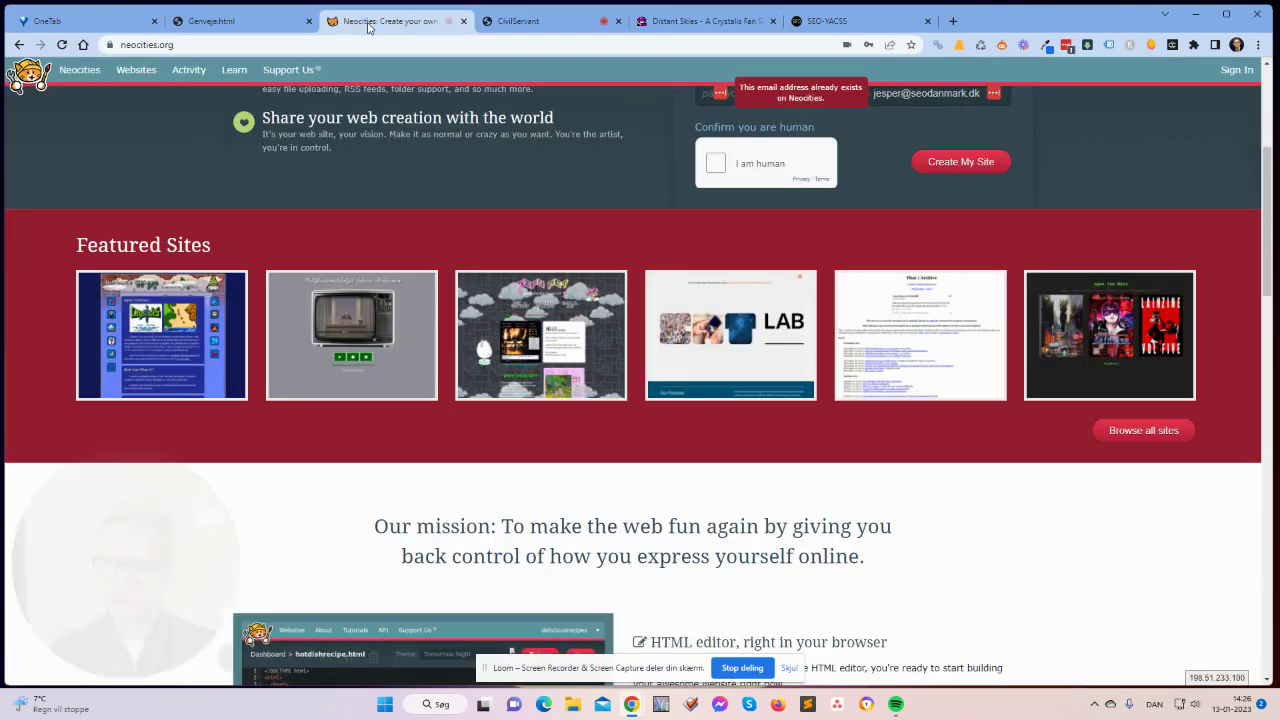
{"action": "scroll", "coordinate": [600, 419], "scroll_direction": "up", "scroll_amount": 1}
{"action": "scroll", "coordinate": [600, 419], "scroll_direction": "up", "scroll_amount": 3}
{"action": "scroll", "coordinate": [600, 419], "scroll_direction": "down", "scroll_amount": 3}
{"action": "scroll", "coordinate": [600, 419], "scroll_direction": "up", "scroll_amount": 3}
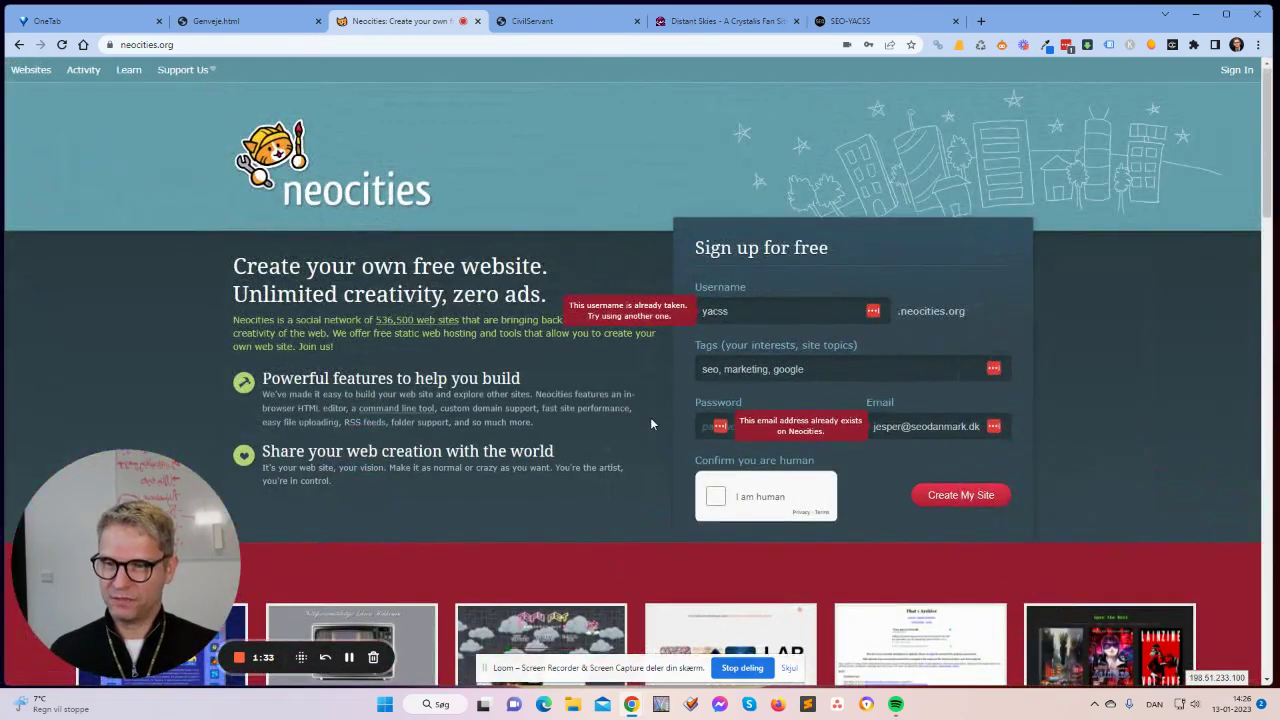
Highlight the 'distantskies' subdomain in the Distant Skies address bar.
{"action": "left_click", "coordinate": [740, 26]}
{"action": "left_click", "coordinate": [183, 45]}
{"action": "left_click", "coordinate": [192, 45]}
{"action": "left_click_drag", "start_coordinate": [188, 45], "coordinate": [157, 45]}
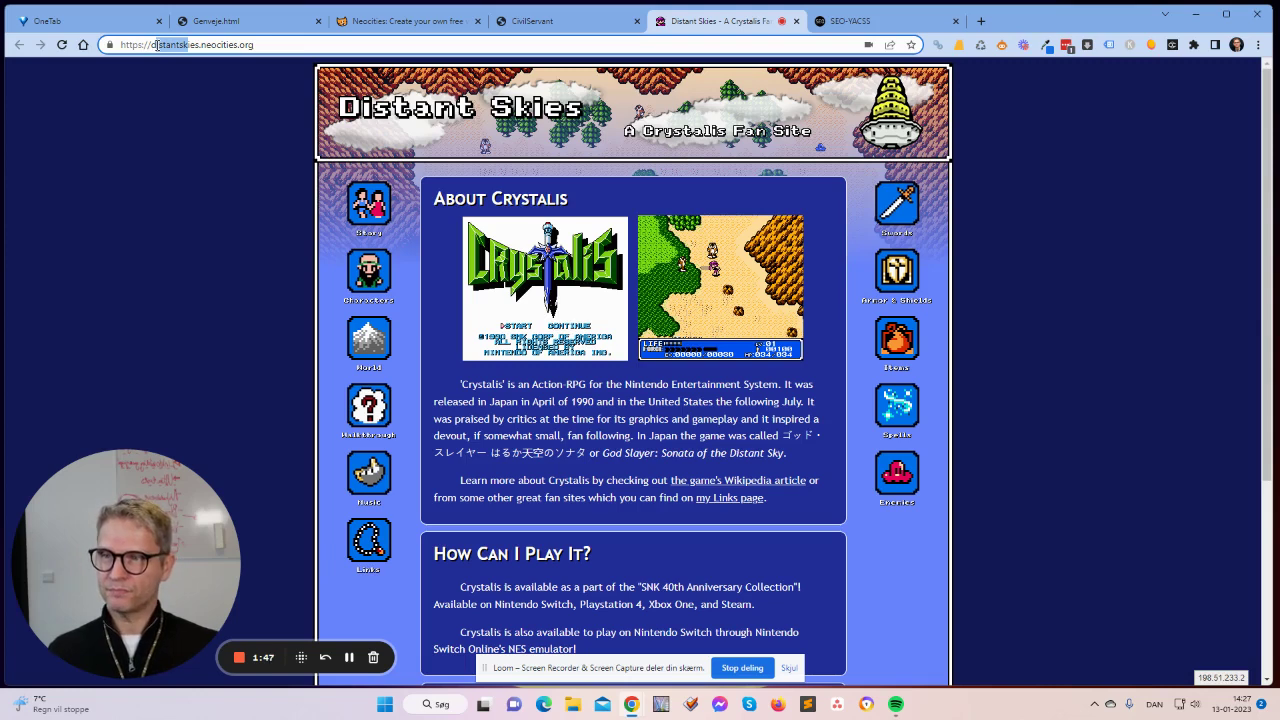
{"action": "left_click", "coordinate": [153, 45]}
{"action": "left_click_drag", "start_coordinate": [151, 45], "coordinate": [200, 45]}
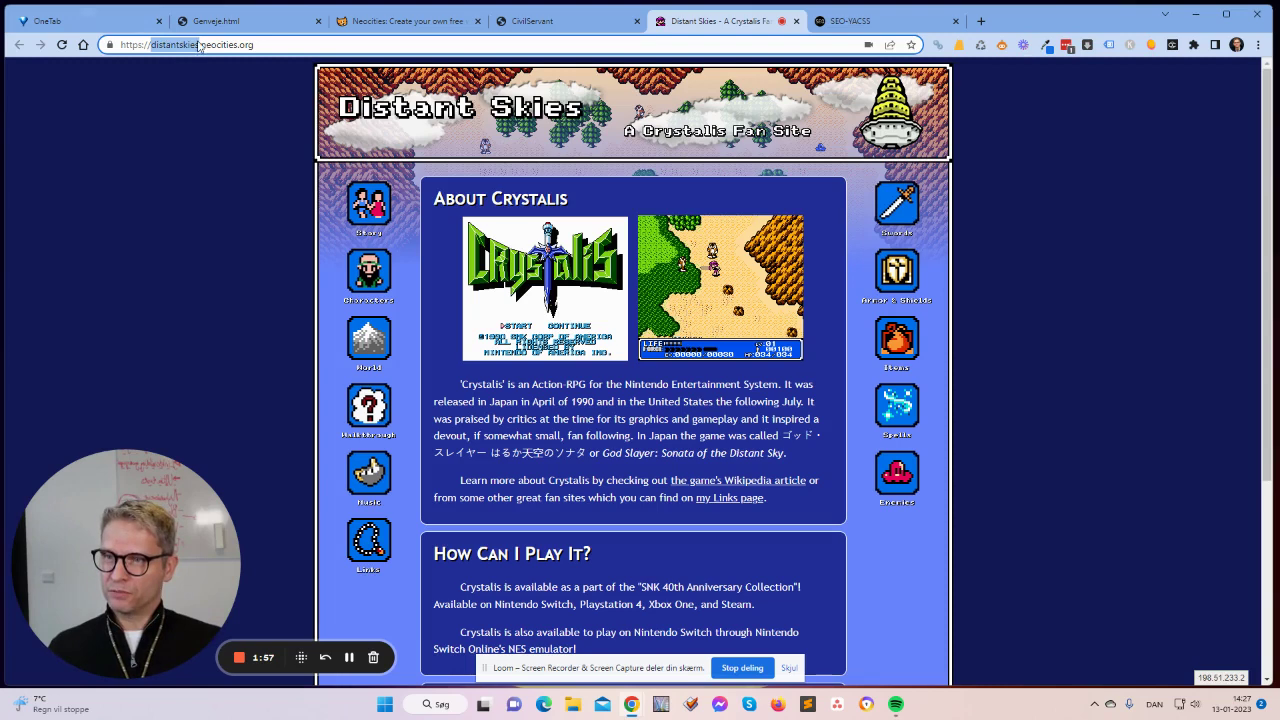
{"action": "left_click", "coordinate": [198, 45]}
{"action": "left_click_drag", "start_coordinate": [198, 45], "coordinate": [158, 45]}
{"action": "left_click", "coordinate": [236, 45]}
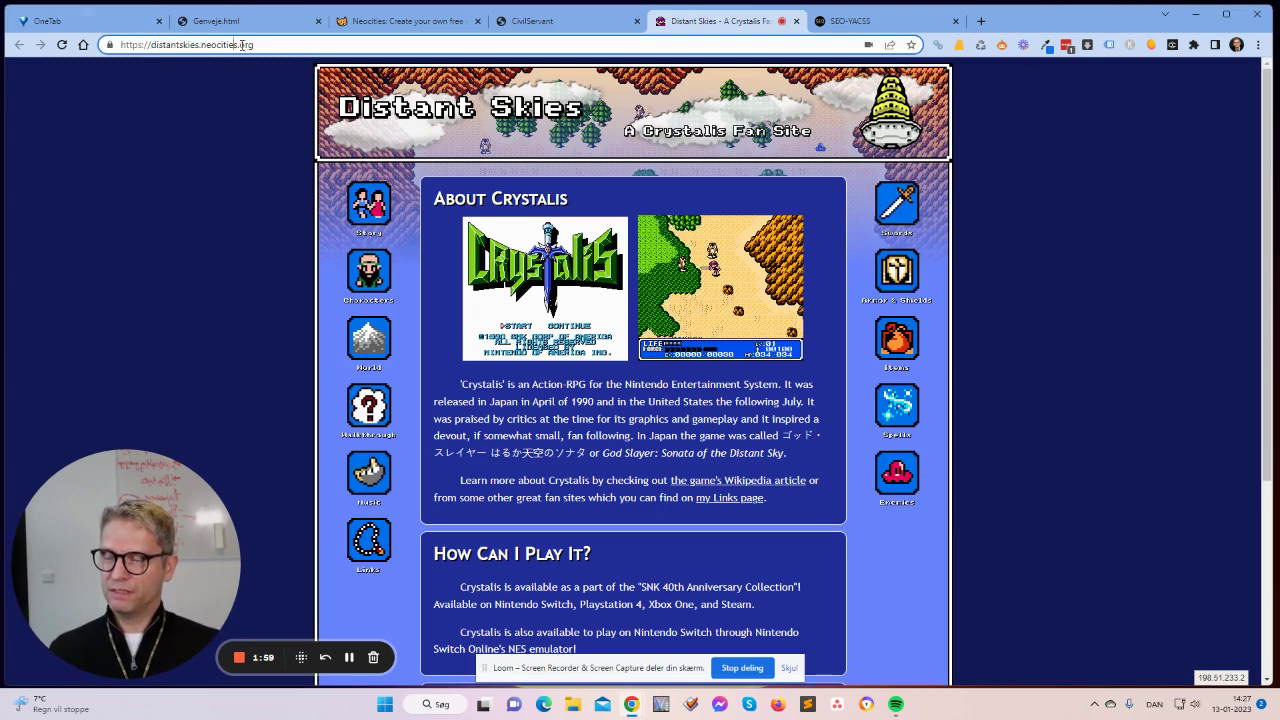
Close the Distant Skies tab, leaving CivilServant and the sign-up page open.
{"action": "left_click", "coordinate": [797, 20]}
{"action": "left_click", "coordinate": [600, 21]}
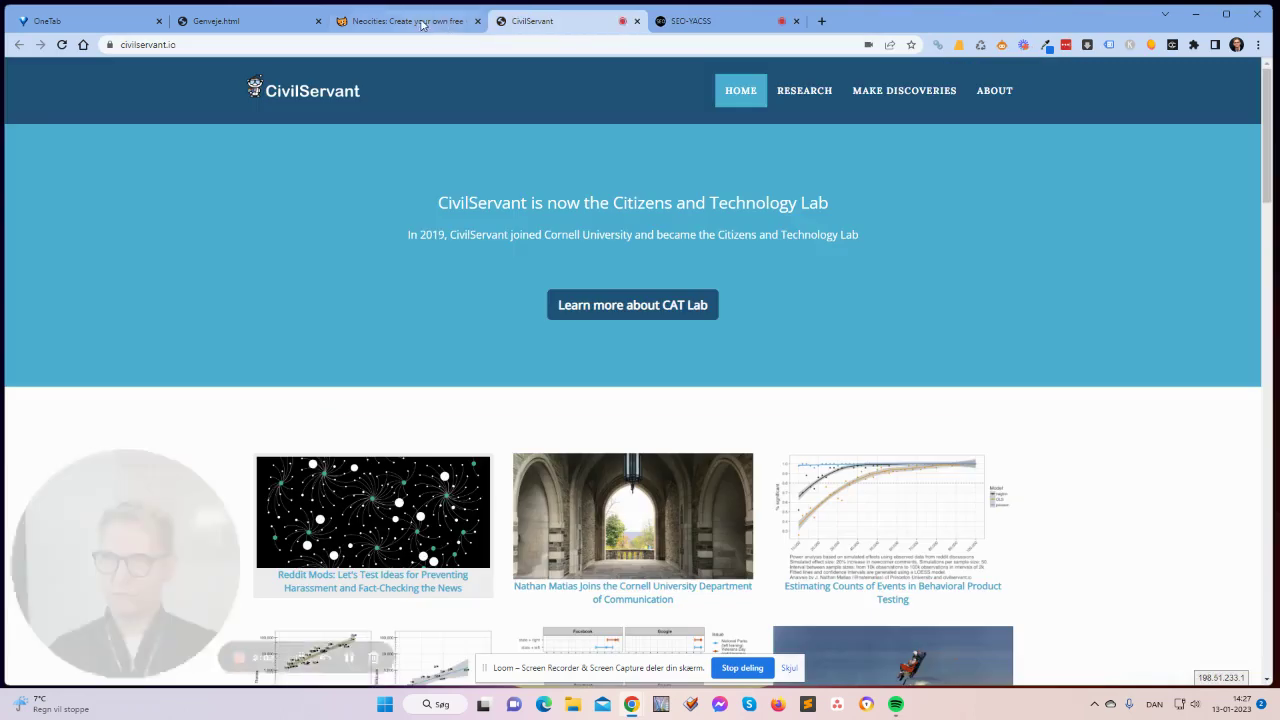
{"action": "key", "text": "ctrl+shift+Tab"}
Close CivilServant and replace the taken username, keeping tags seo, marketing, google.
{"action": "left_click", "coordinate": [637, 21]}
{"action": "left_click", "coordinate": [768, 320]}
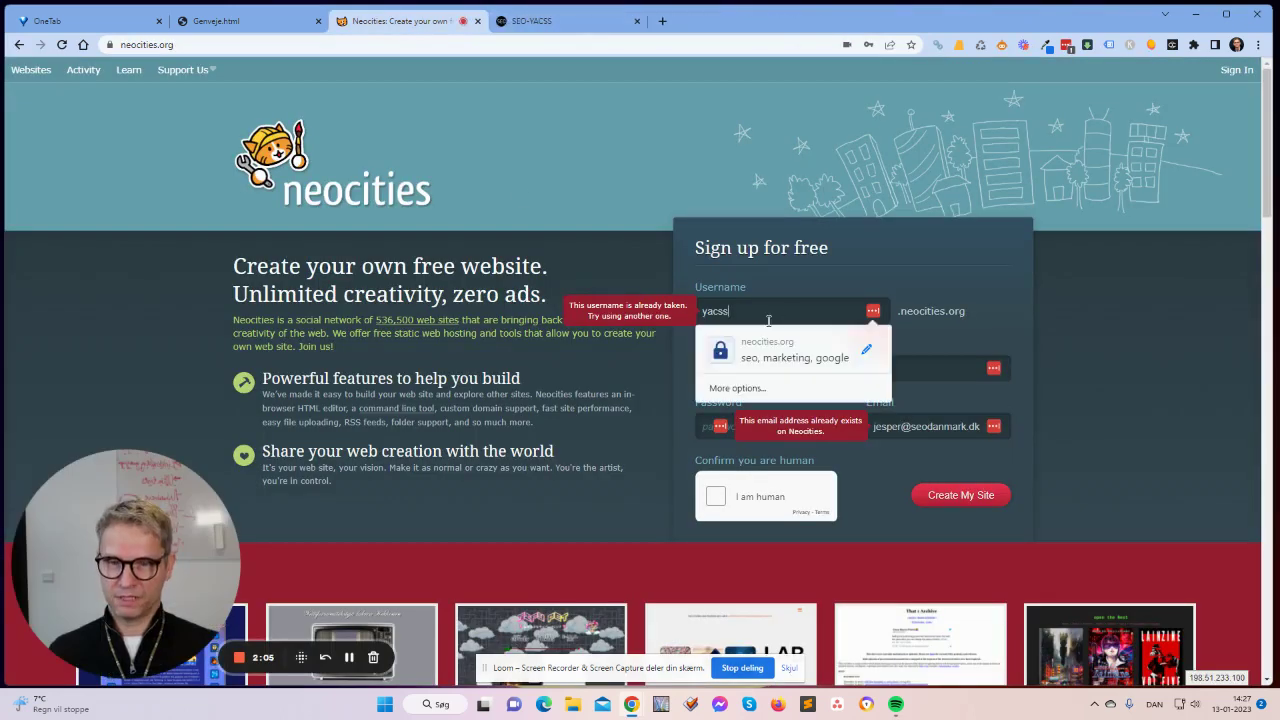
{"action": "key", "text": "BackSpace"}
{"action": "key", "text": "BackSpace"}
{"action": "key", "text": "BackSpace"}
{"action": "key", "text": "BackSpace"}
{"action": "key", "text": "BackSpace"}
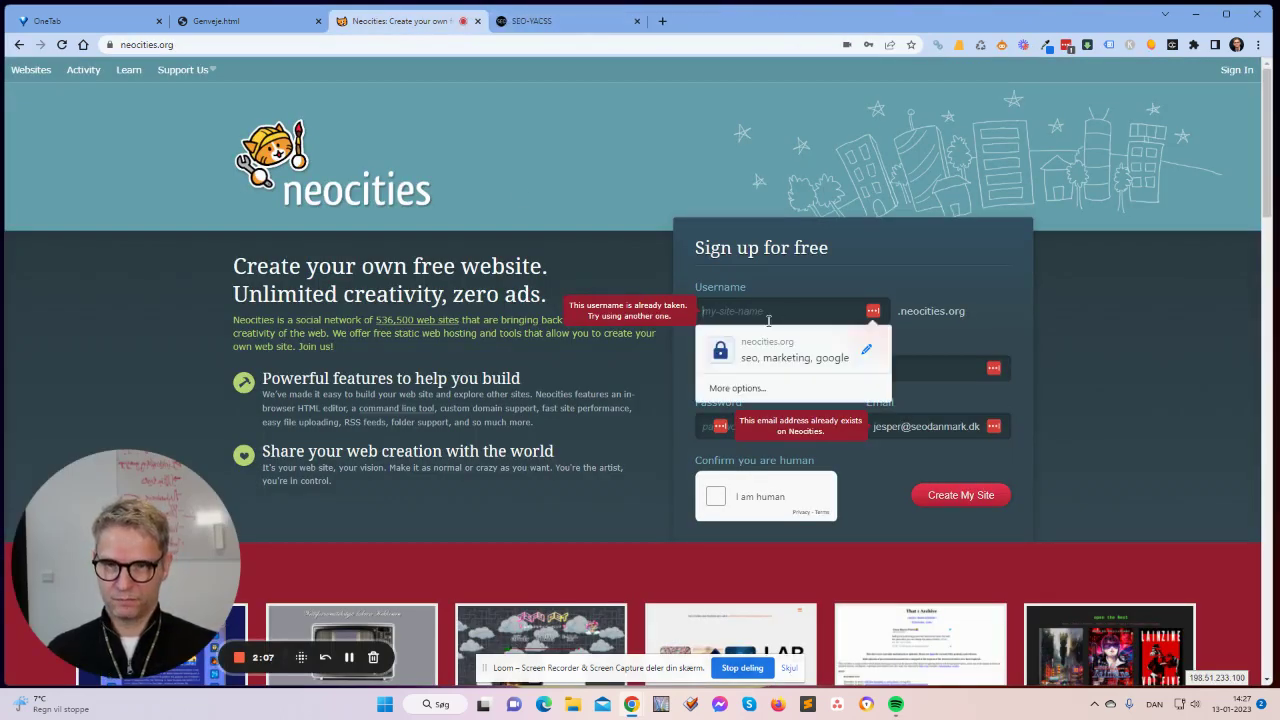
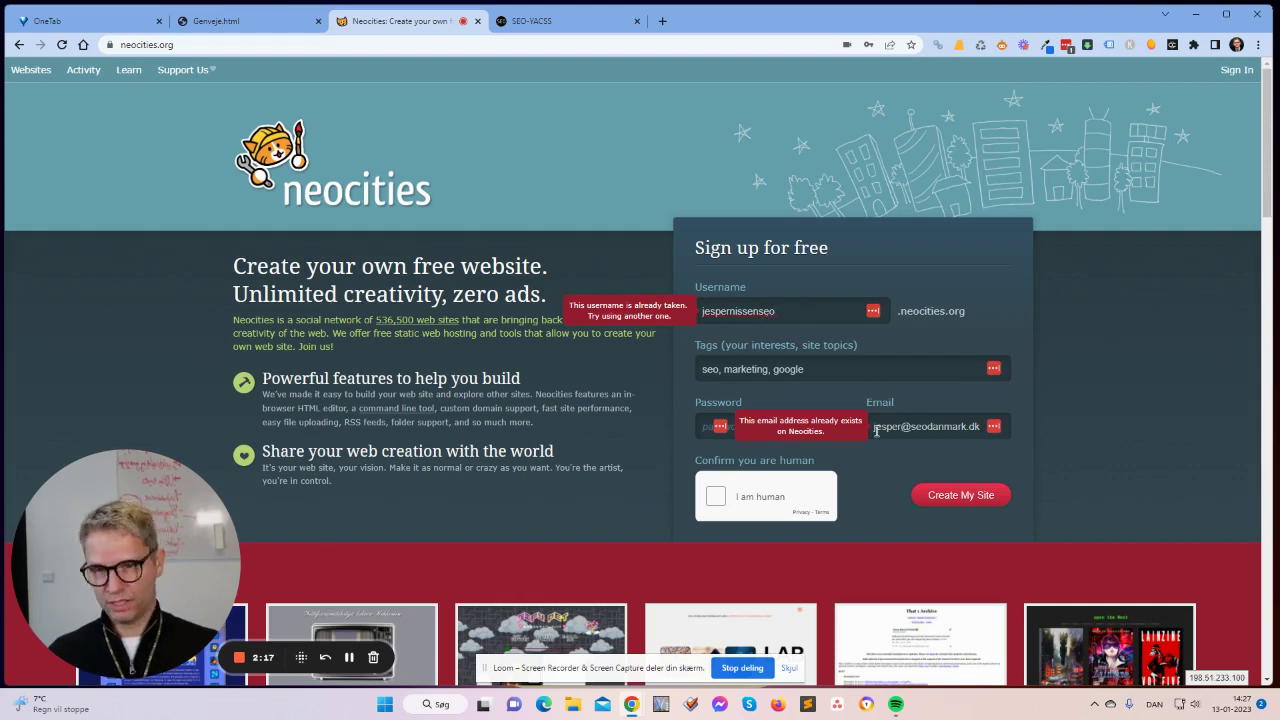
{"action": "left_click", "coordinate": [810, 369]}
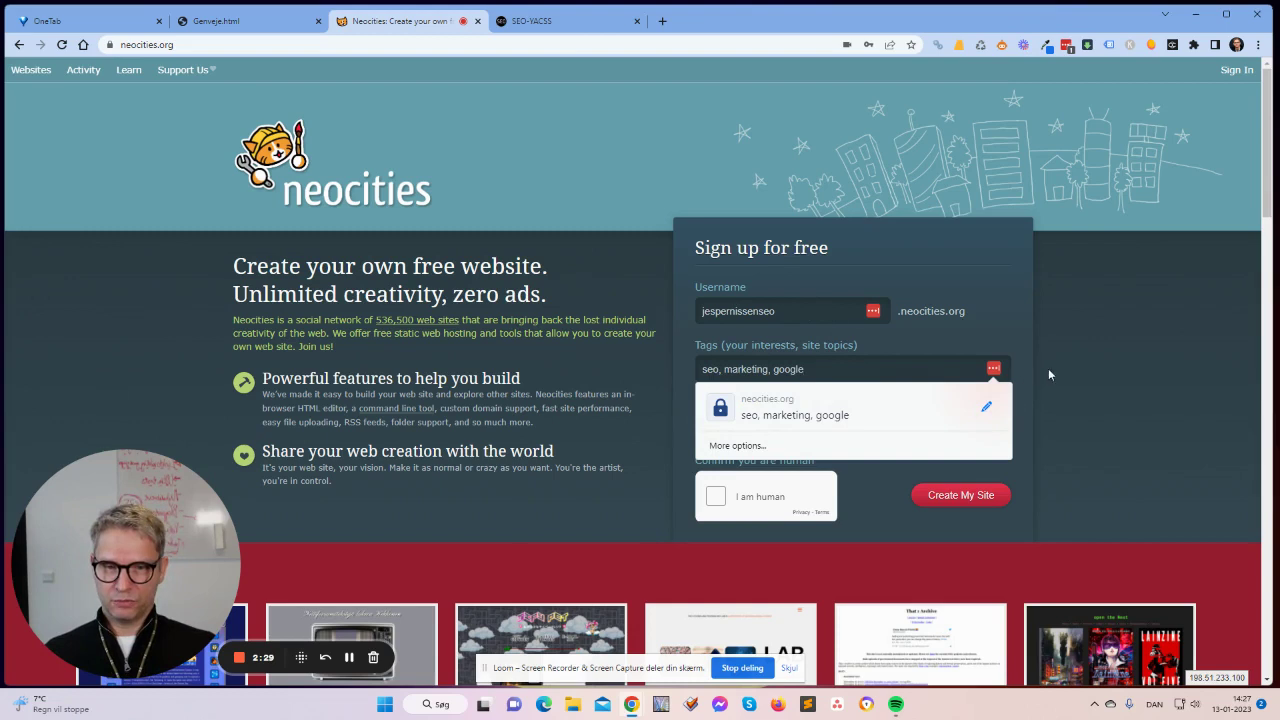
{"action": "left_click", "coordinate": [1161, 365]}
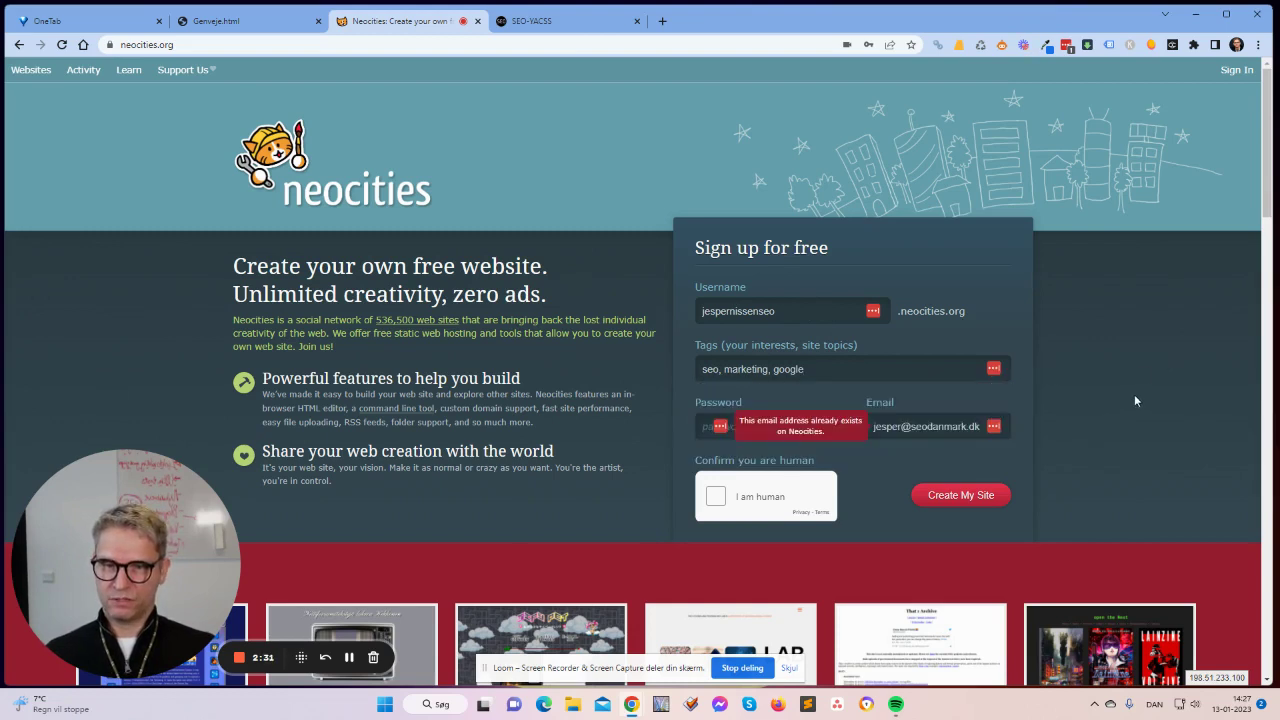
Paste the account password and replace the e-mail with the contact's e-mail address.
{"action": "left_click", "coordinate": [715, 427]}
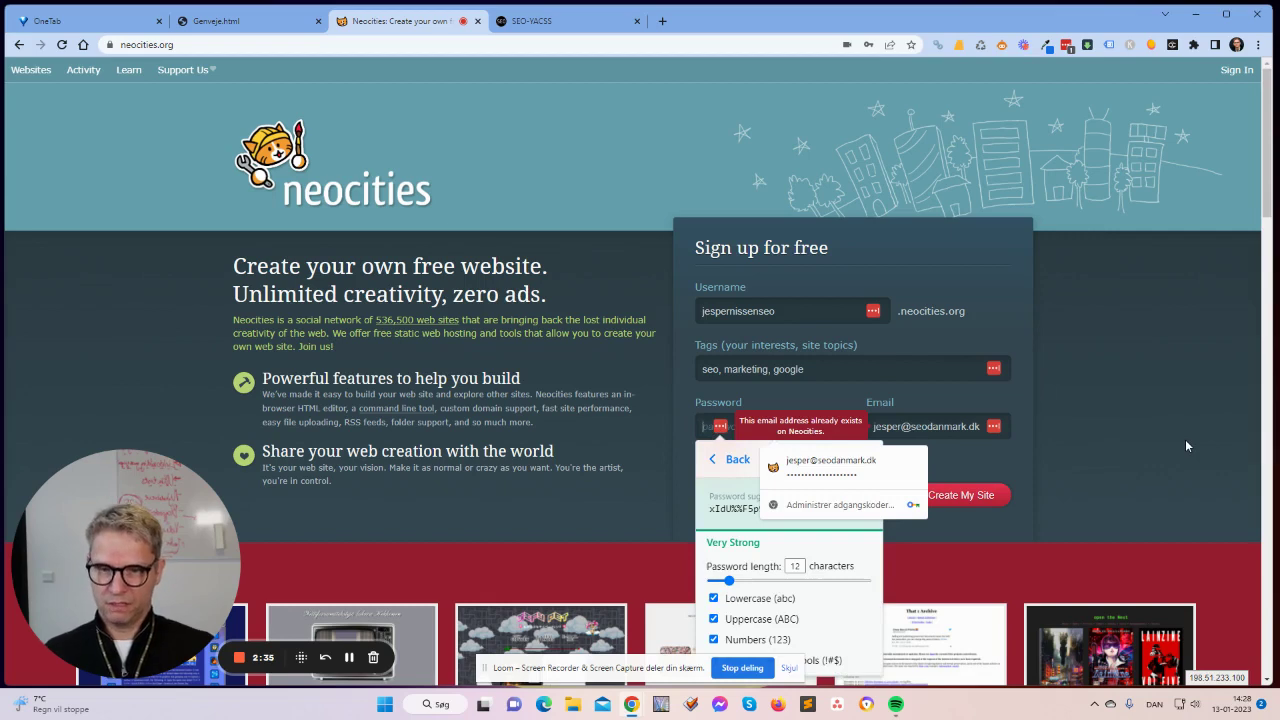
{"action": "key", "text": "ctrl+v"}
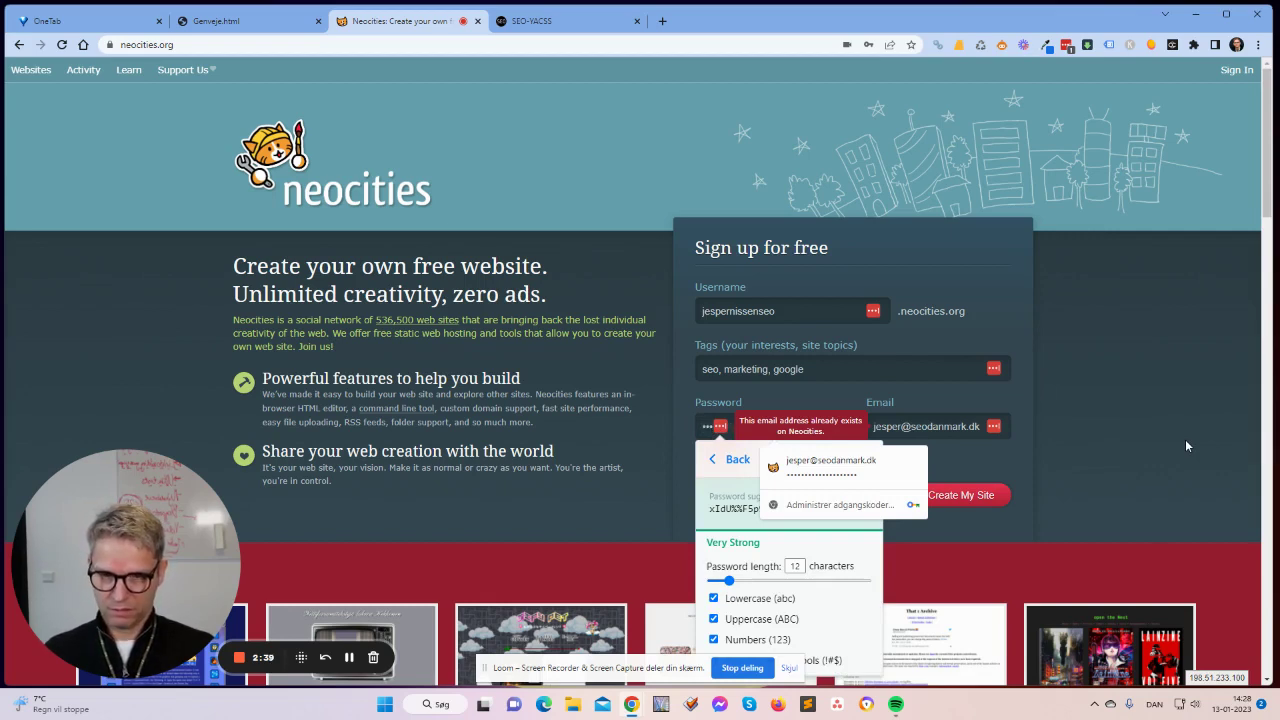
{"action": "key", "text": "BackSpace"}
{"action": "key", "text": "ctrl+v"}
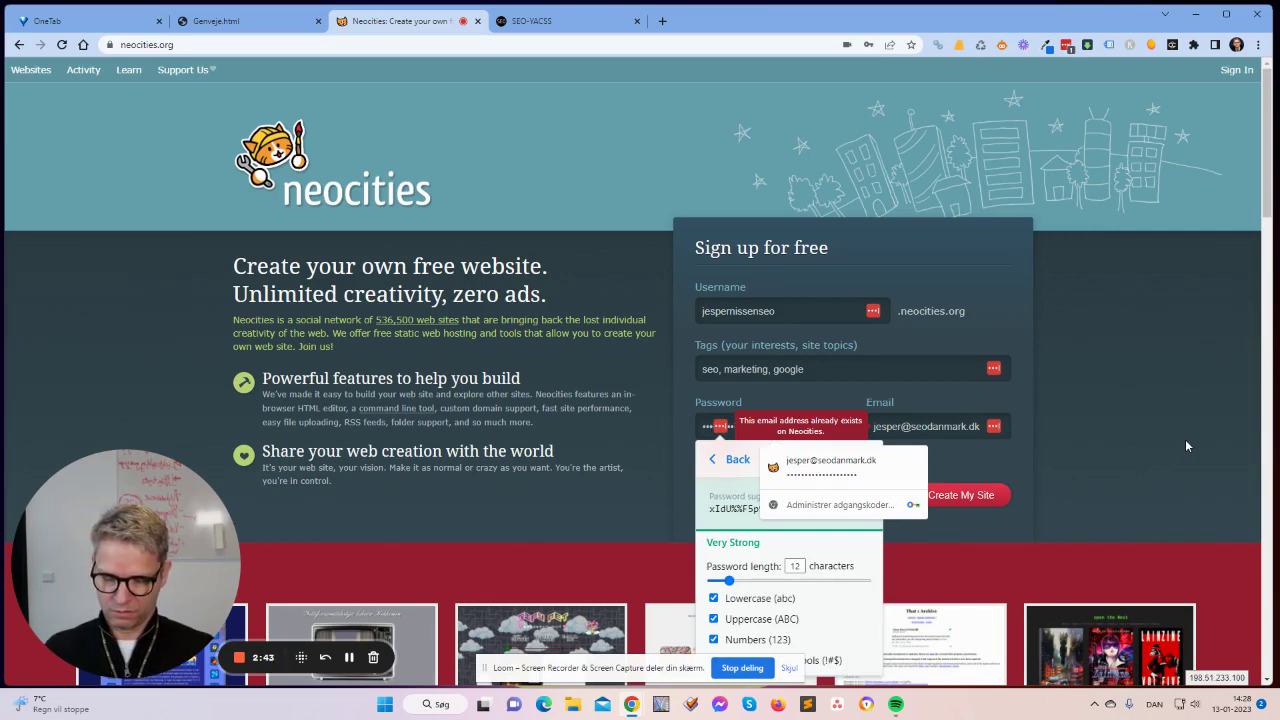
{"action": "left_click", "coordinate": [1174, 385]}
{"action": "triple_click", "coordinate": [963, 427]}
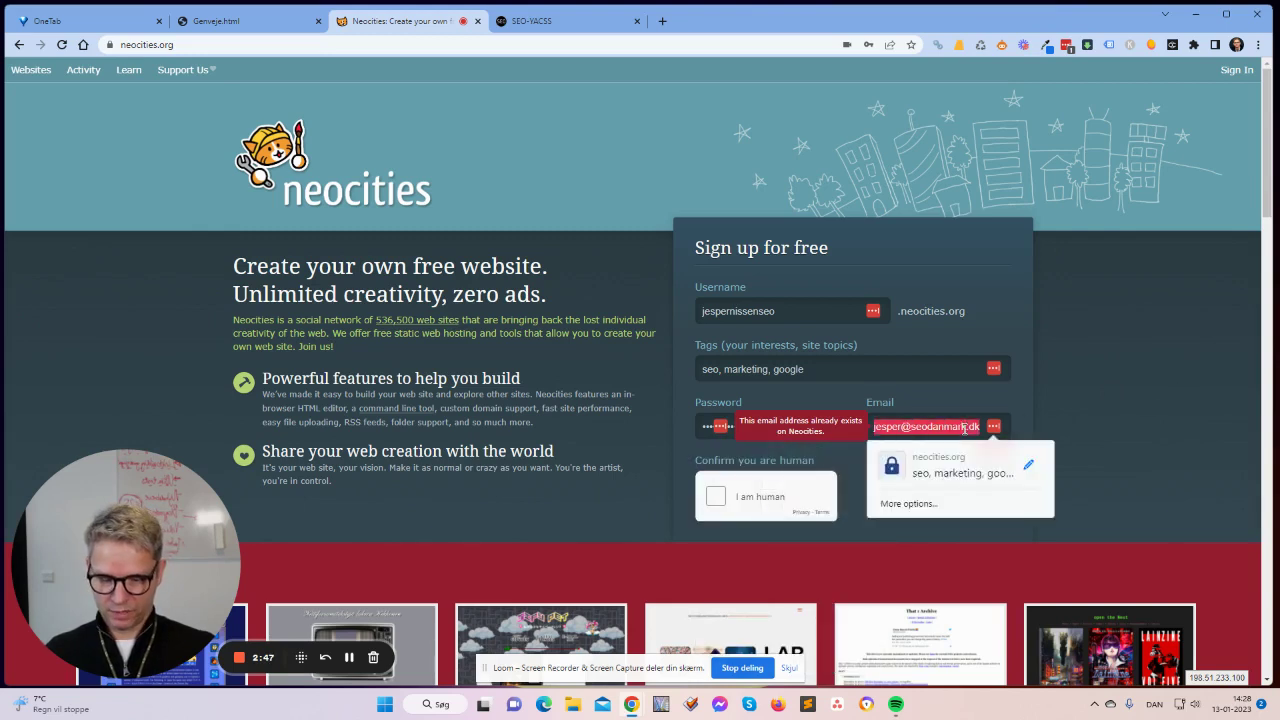
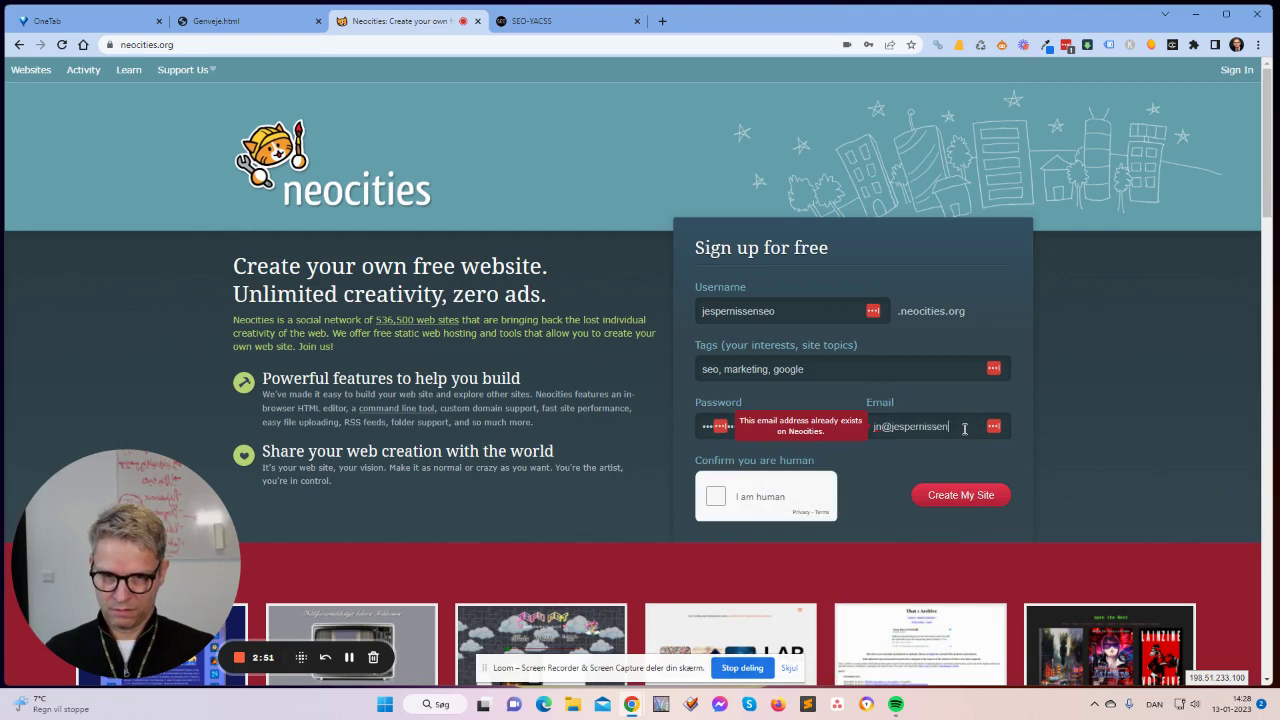
Complete the 'I am human' hCaptcha by selecting sunflower images in both rounds and verifying.
{"action": "left_click", "coordinate": [715, 505]}
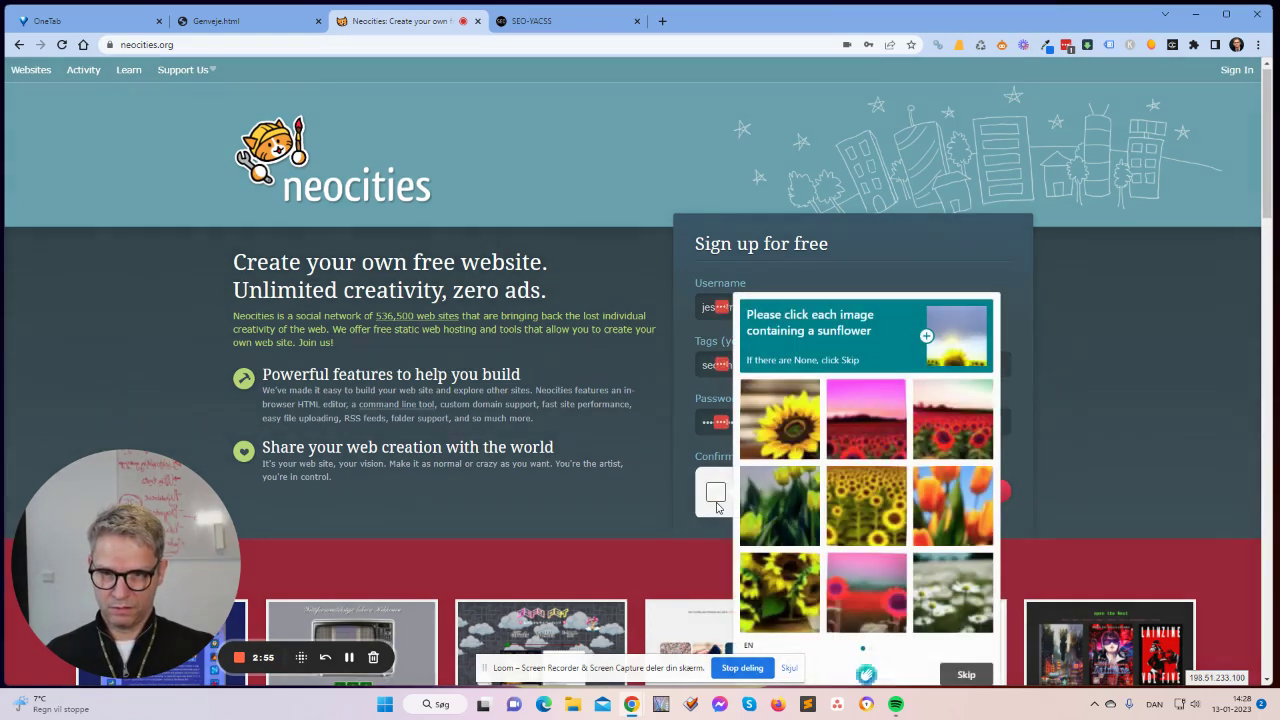
{"action": "scroll", "coordinate": [907, 322], "scroll_direction": "down", "scroll_amount": 1}
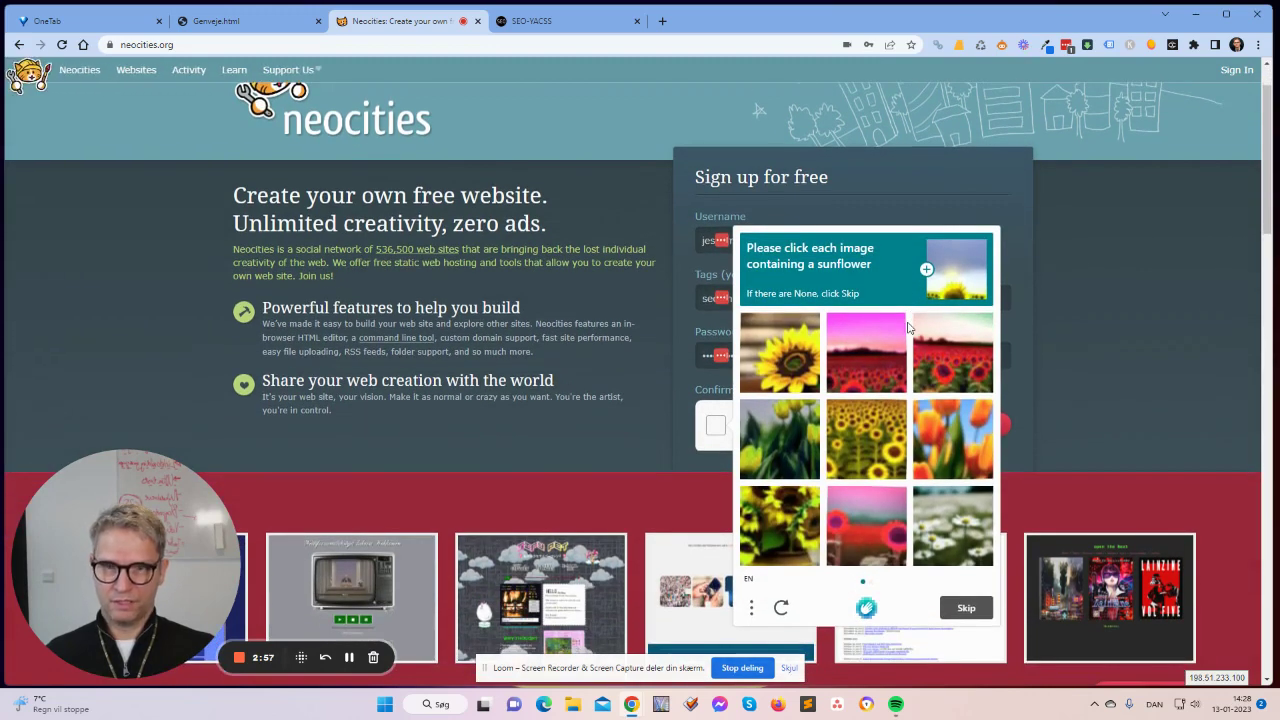
{"action": "left_click", "coordinate": [782, 360]}
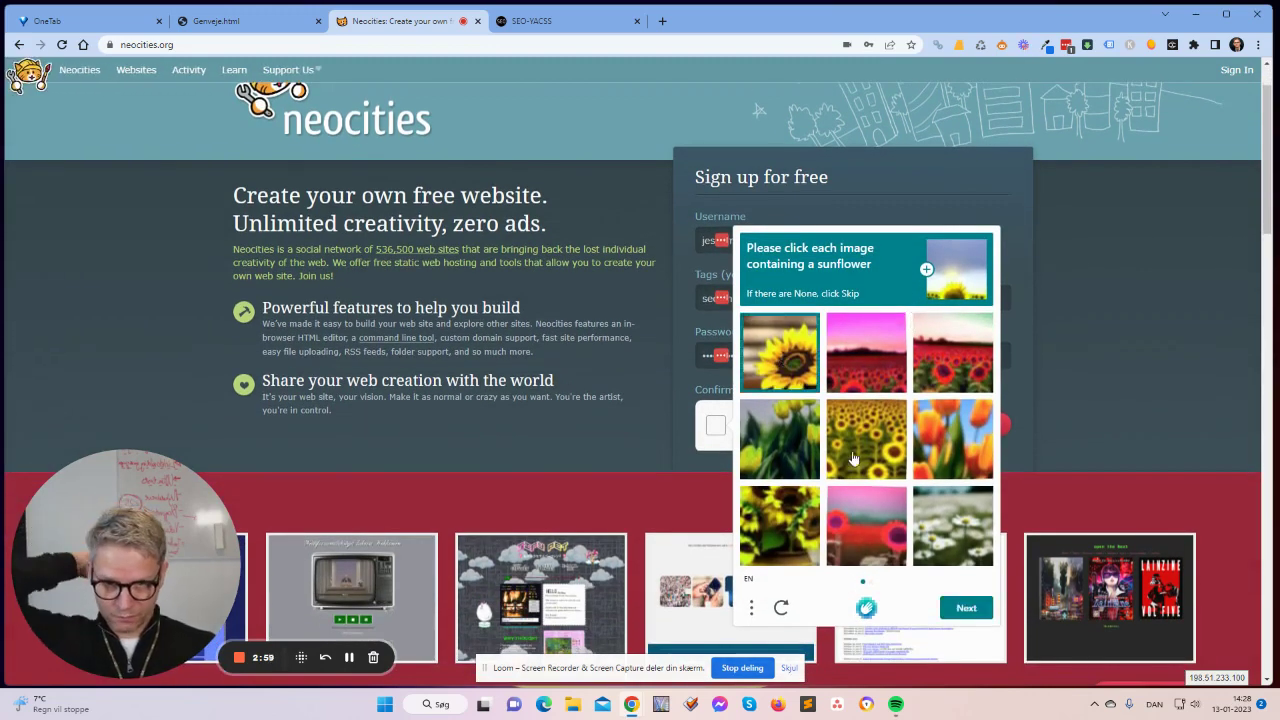
{"action": "left_click", "coordinate": [852, 462]}
{"action": "left_click", "coordinate": [786, 510]}
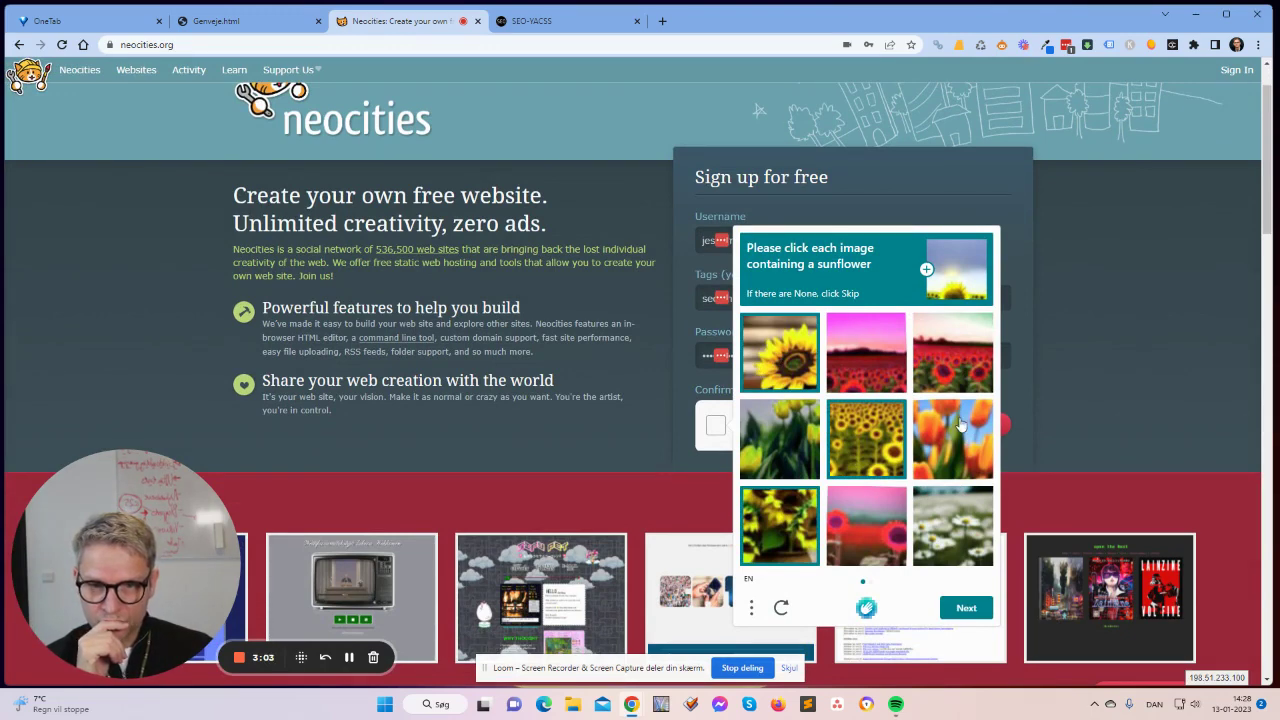
{"action": "left_click", "coordinate": [966, 376]}
{"action": "left_click", "coordinate": [871, 372]}
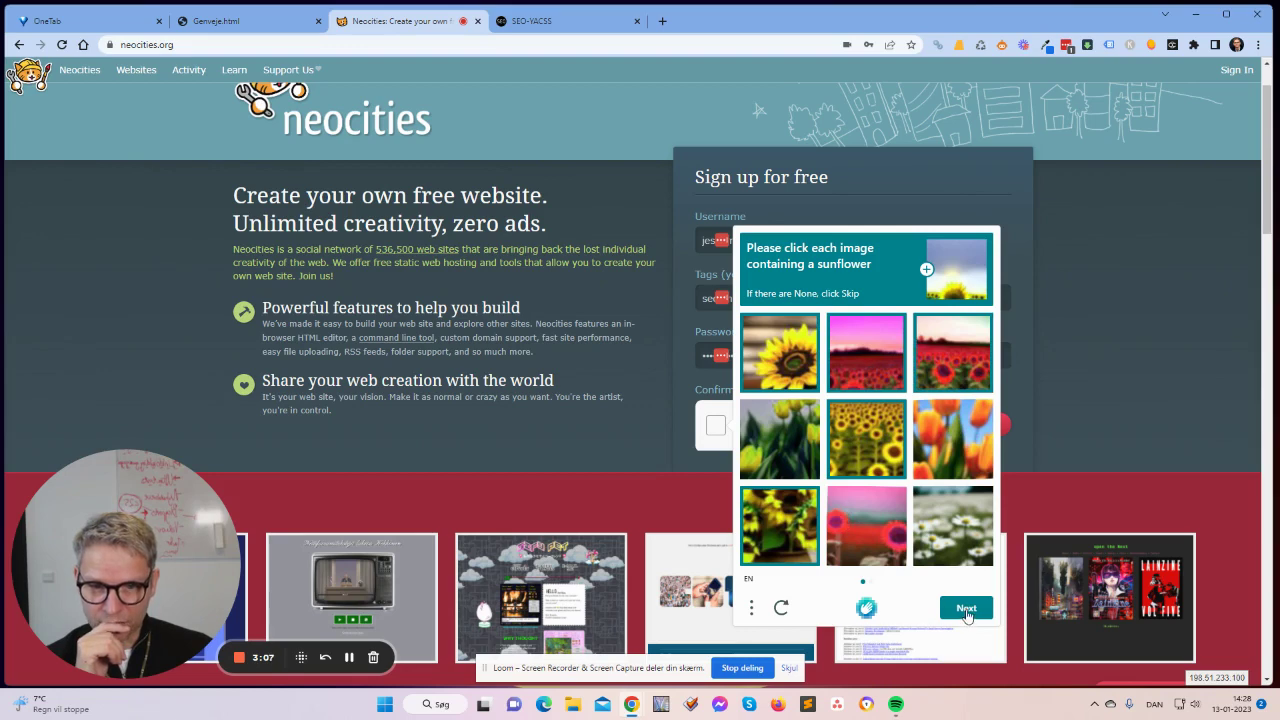
{"action": "left_click", "coordinate": [966, 614]}
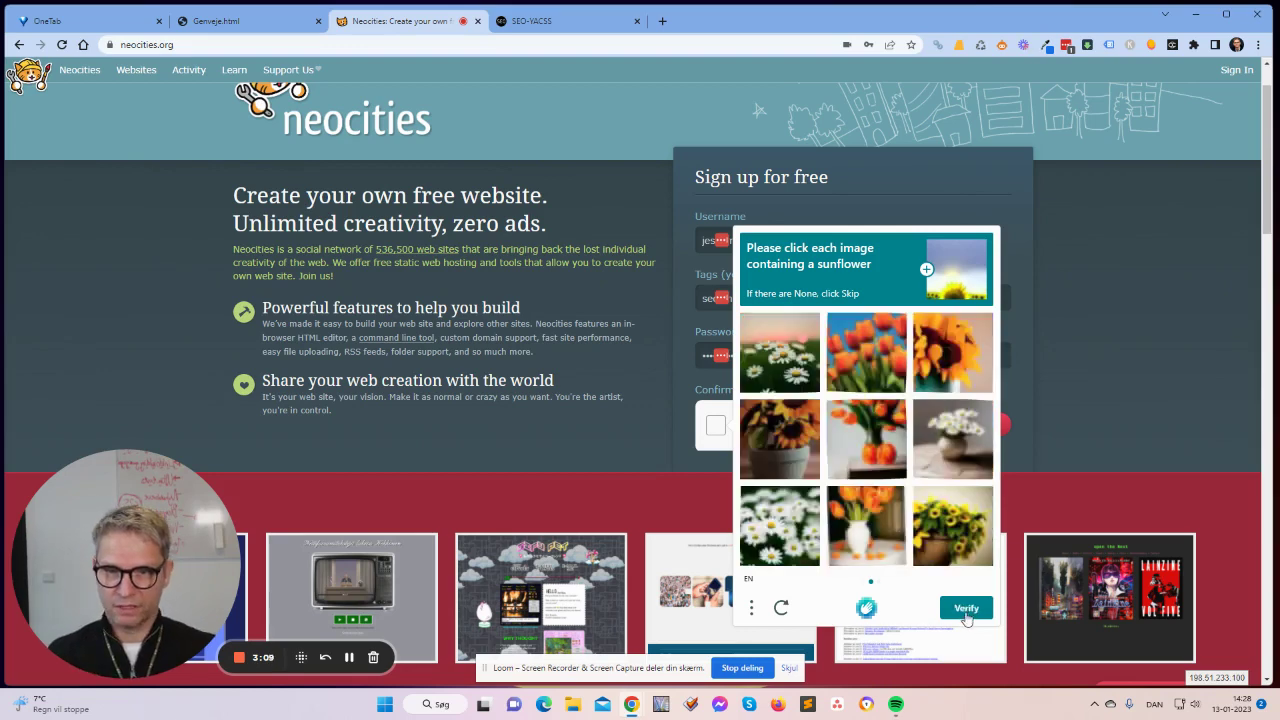
{"action": "left_click", "coordinate": [968, 352]}
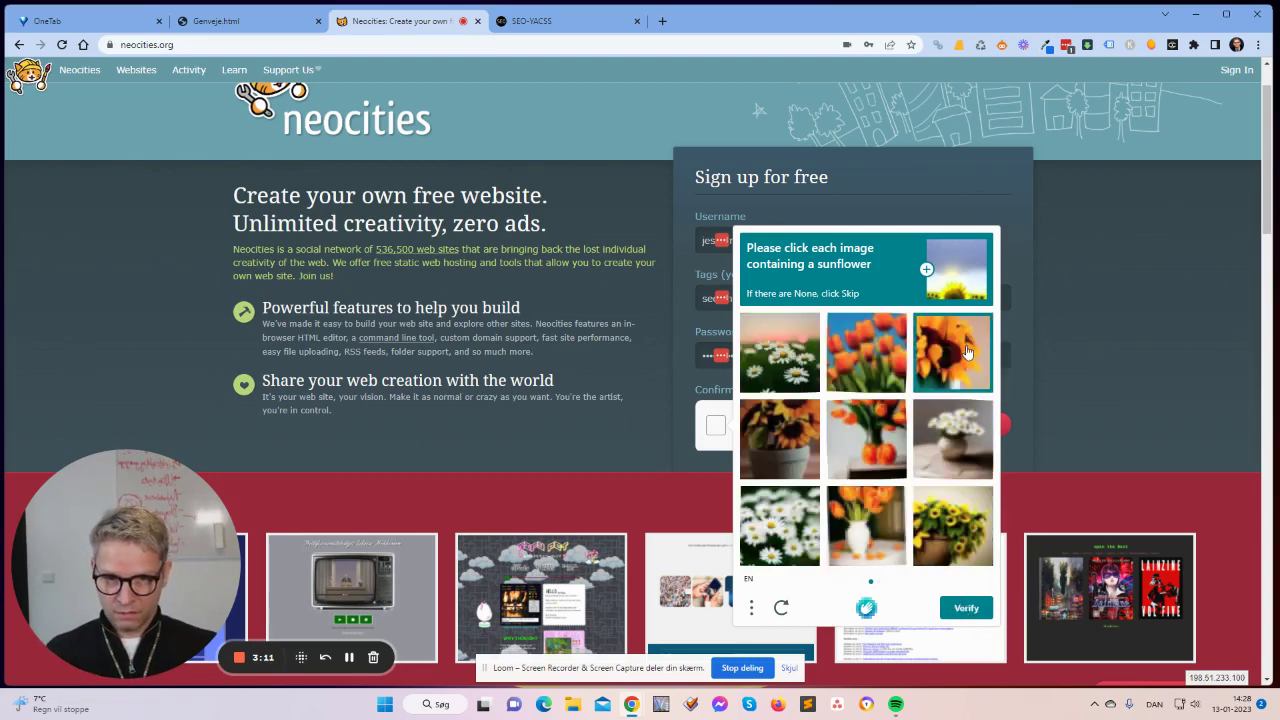
{"action": "left_click", "coordinate": [784, 446]}
{"action": "left_click", "coordinate": [962, 530]}
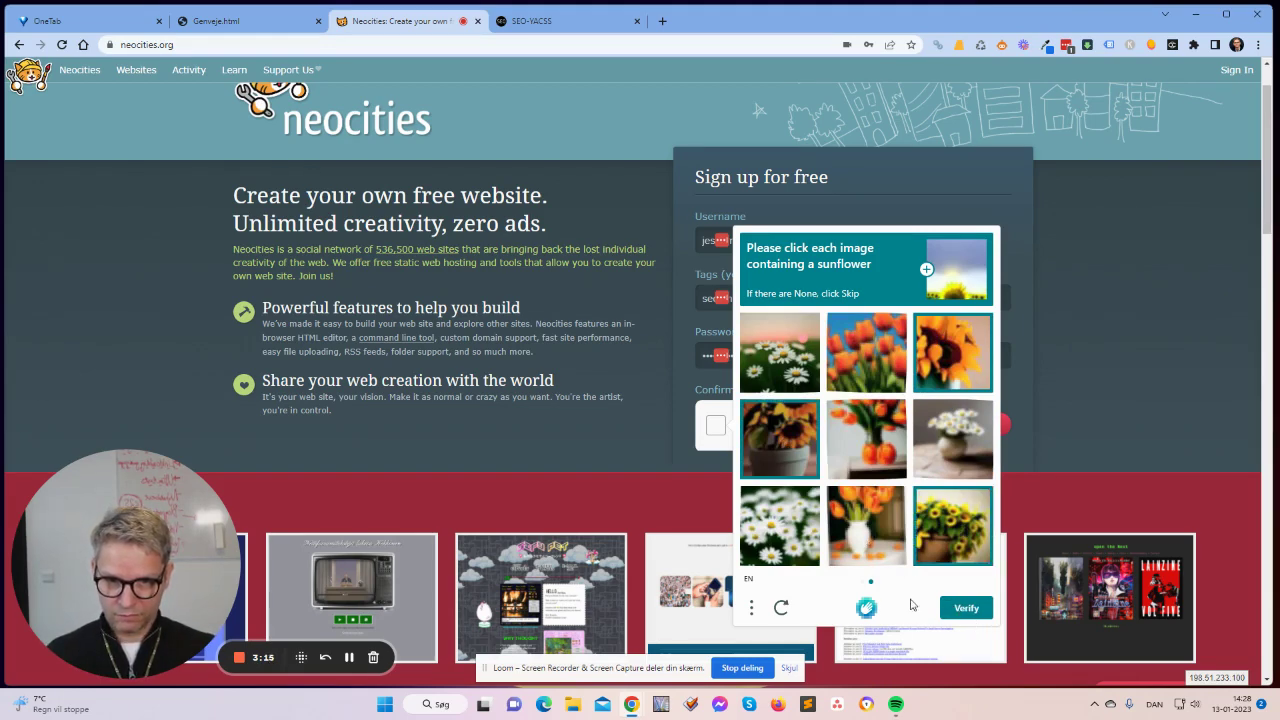
{"action": "left_click", "coordinate": [957, 612]}
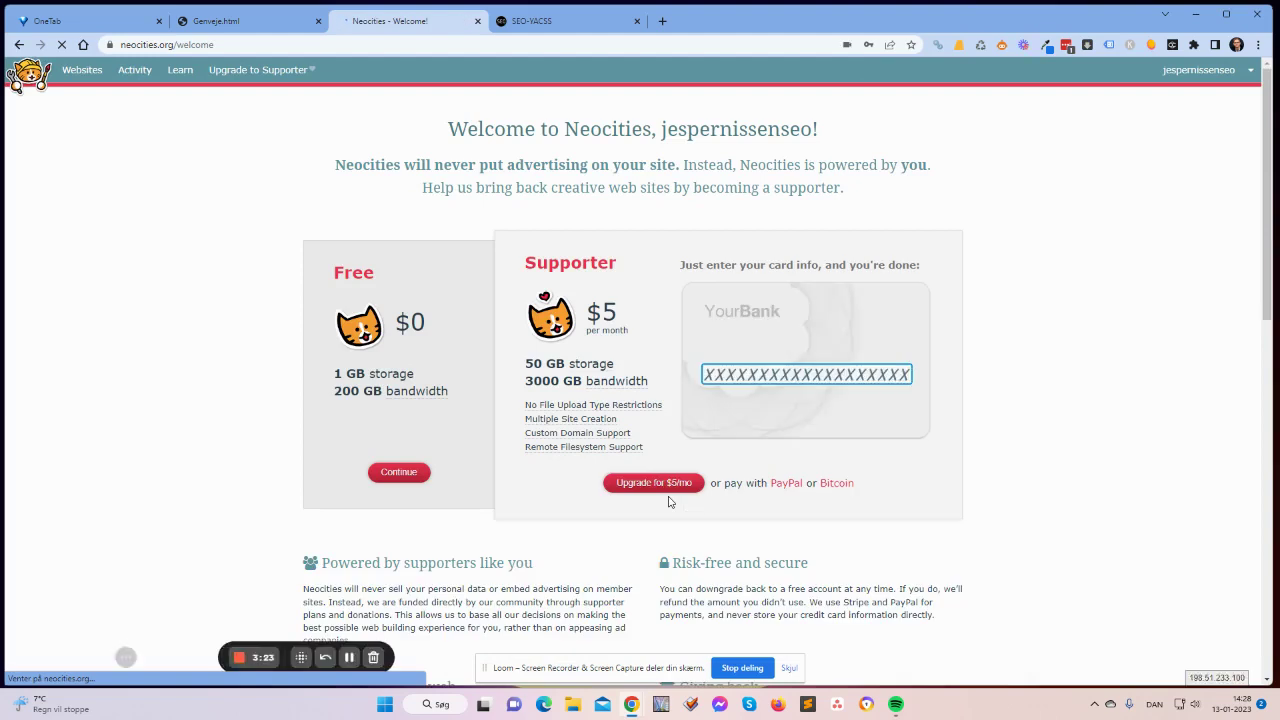
Save the password in Chrome, compare the Free and $5 Supporter plans, and choose Free.
{"action": "left_click", "coordinate": [840, 240]}
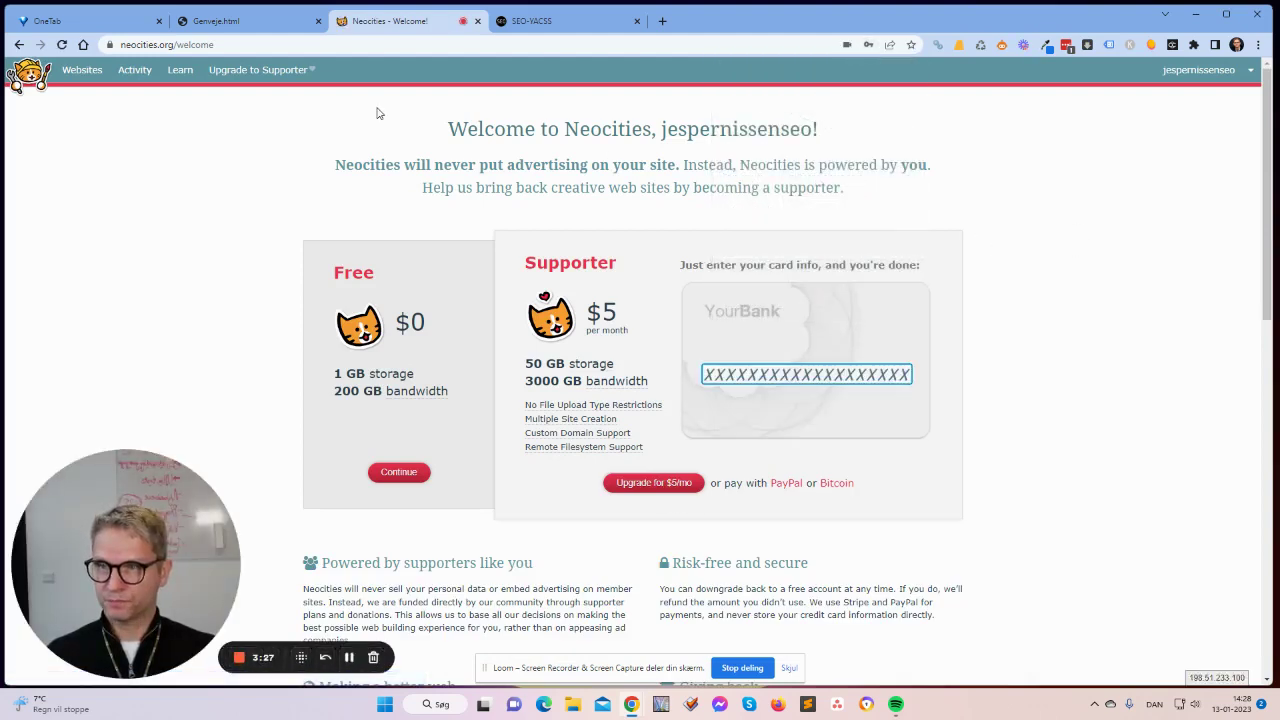
{"action": "left_click_drag", "start_coordinate": [335, 166], "coordinate": [688, 160]}
{"action": "left_click_drag", "start_coordinate": [785, 164], "coordinate": [815, 160]}
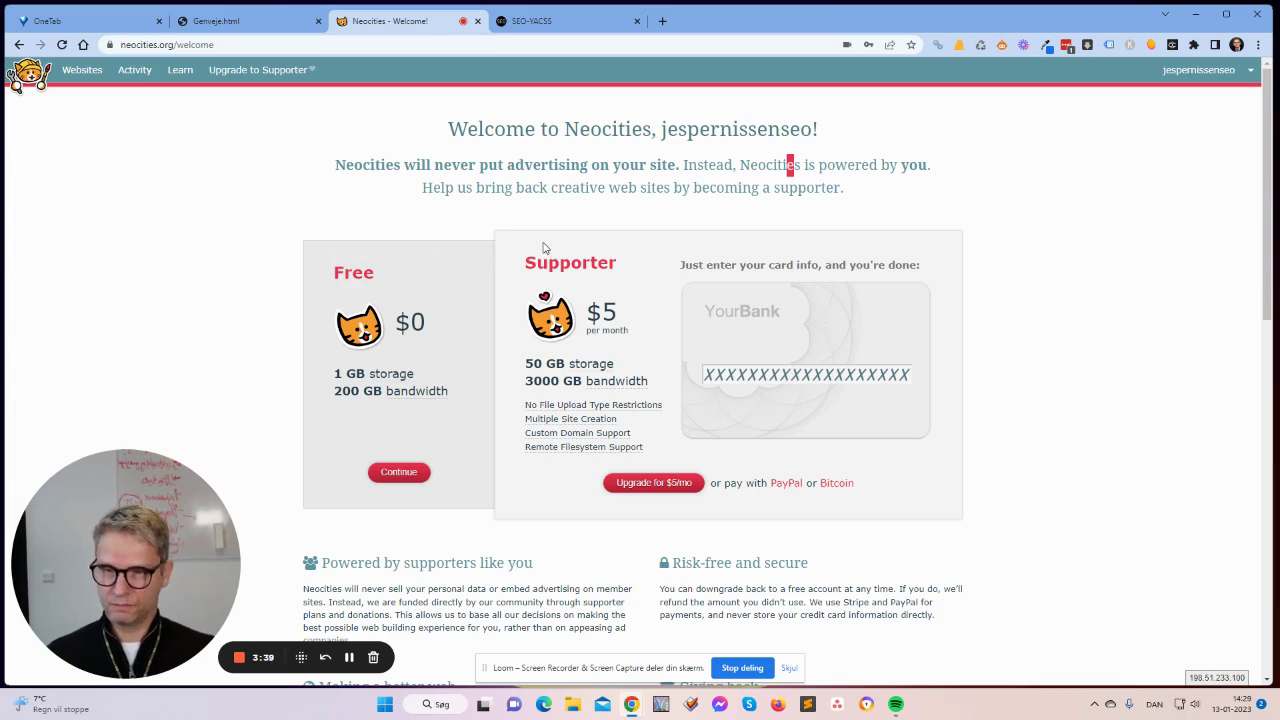
{"action": "left_click_drag", "start_coordinate": [331, 278], "coordinate": [357, 289]}
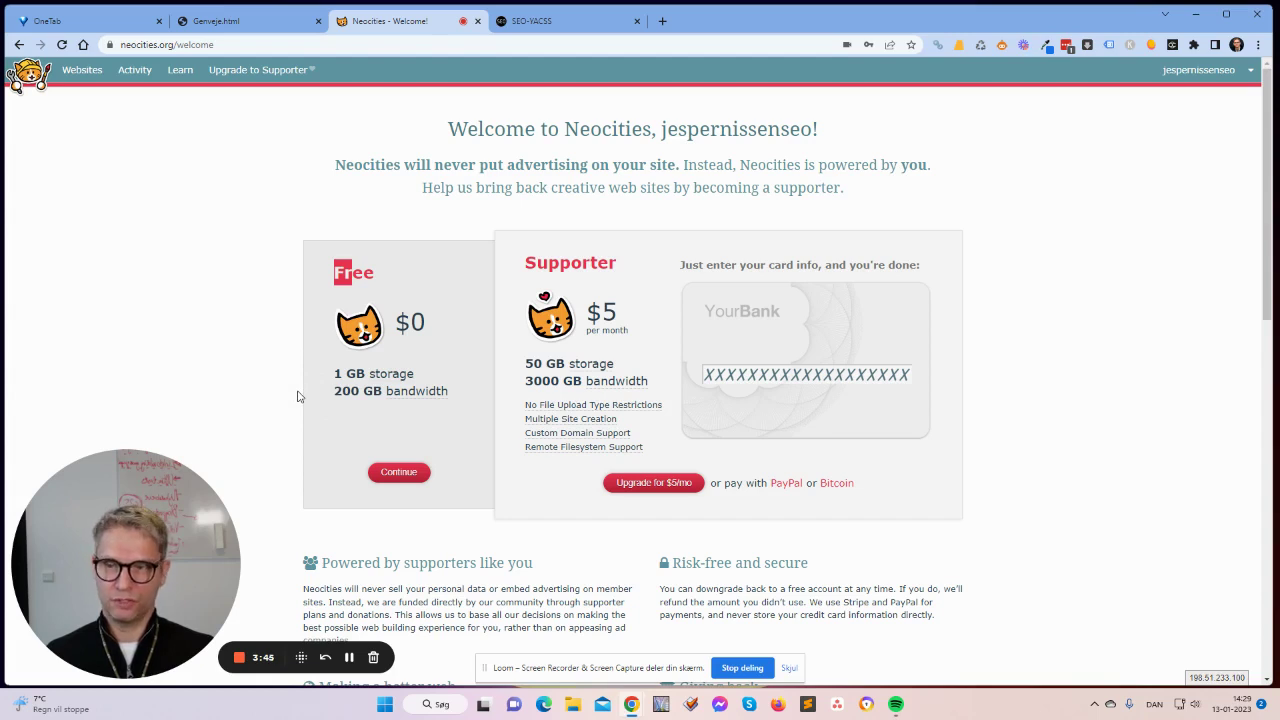
{"action": "left_click", "coordinate": [462, 438]}
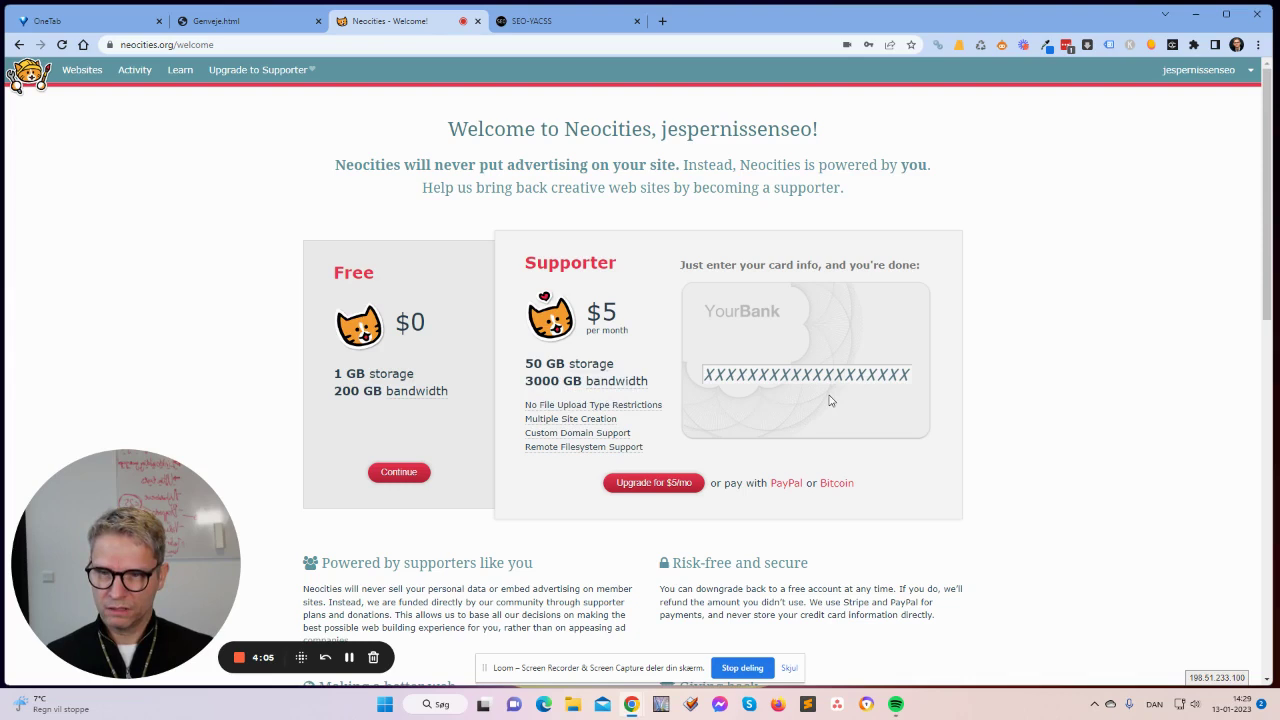
{"action": "left_click_drag", "start_coordinate": [524, 364], "coordinate": [629, 346]}
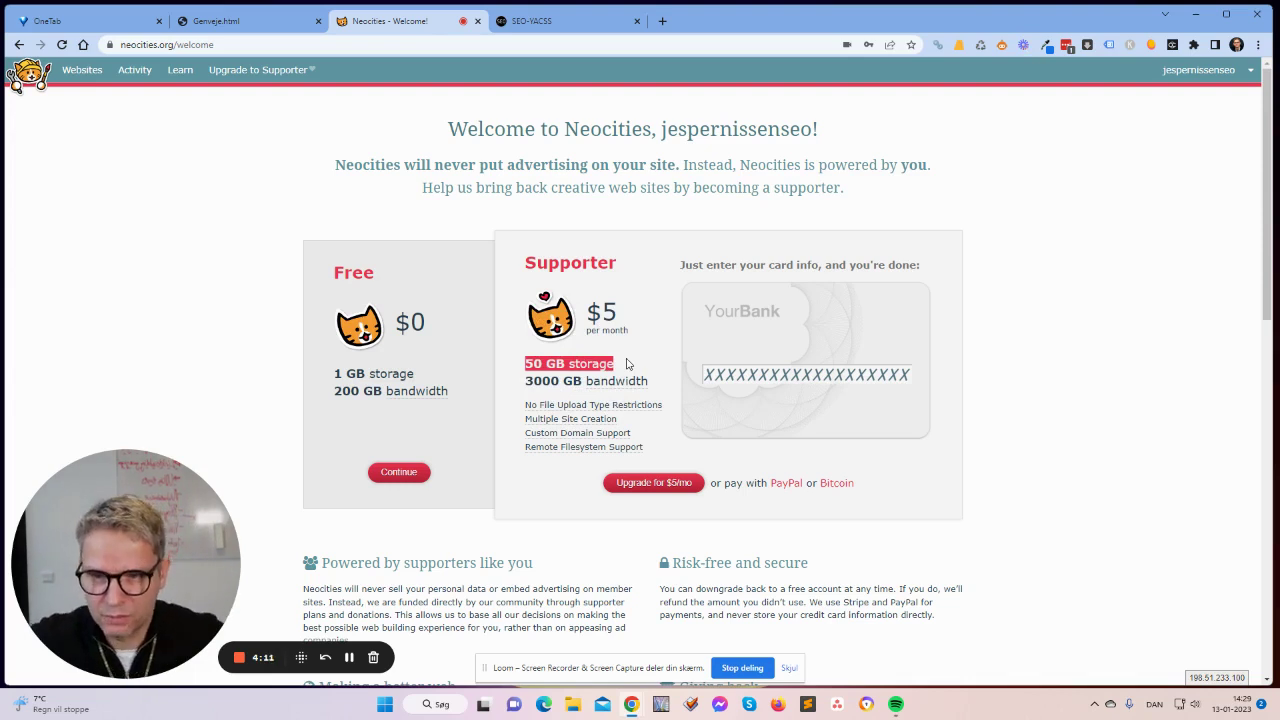
{"action": "mouse_move", "coordinate": [595, 424]}
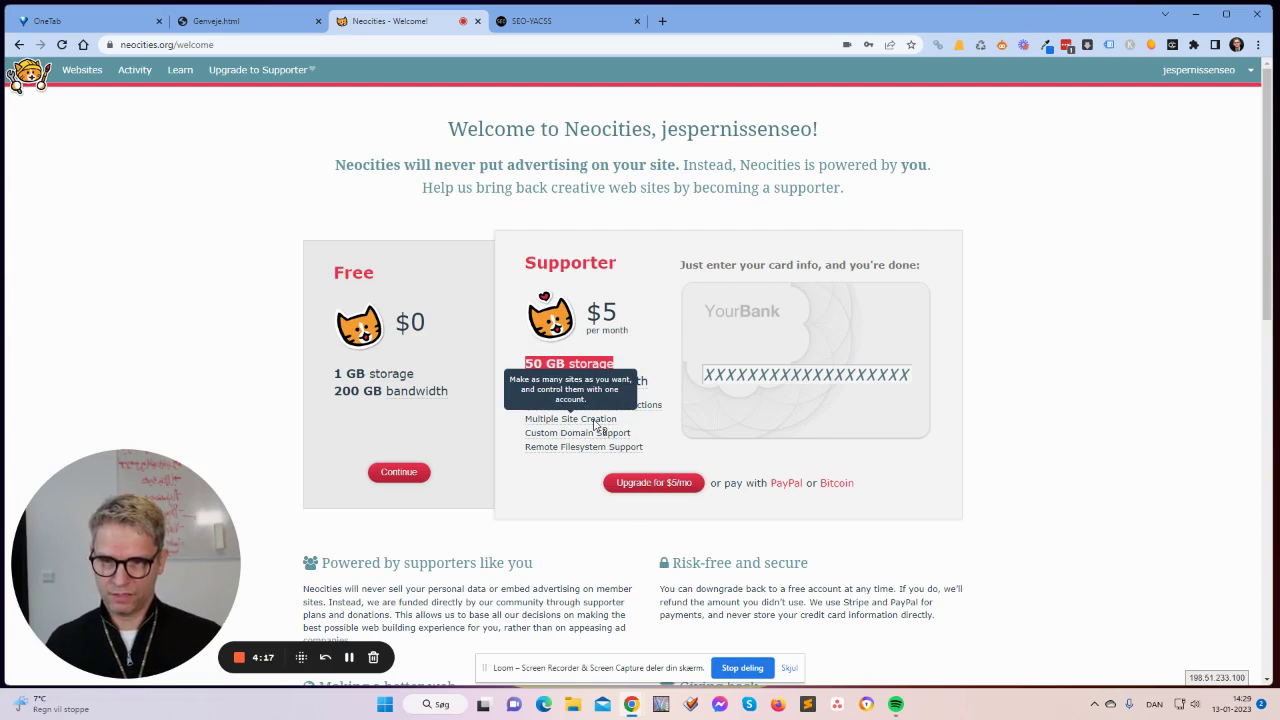
{"action": "left_click", "coordinate": [470, 530]}
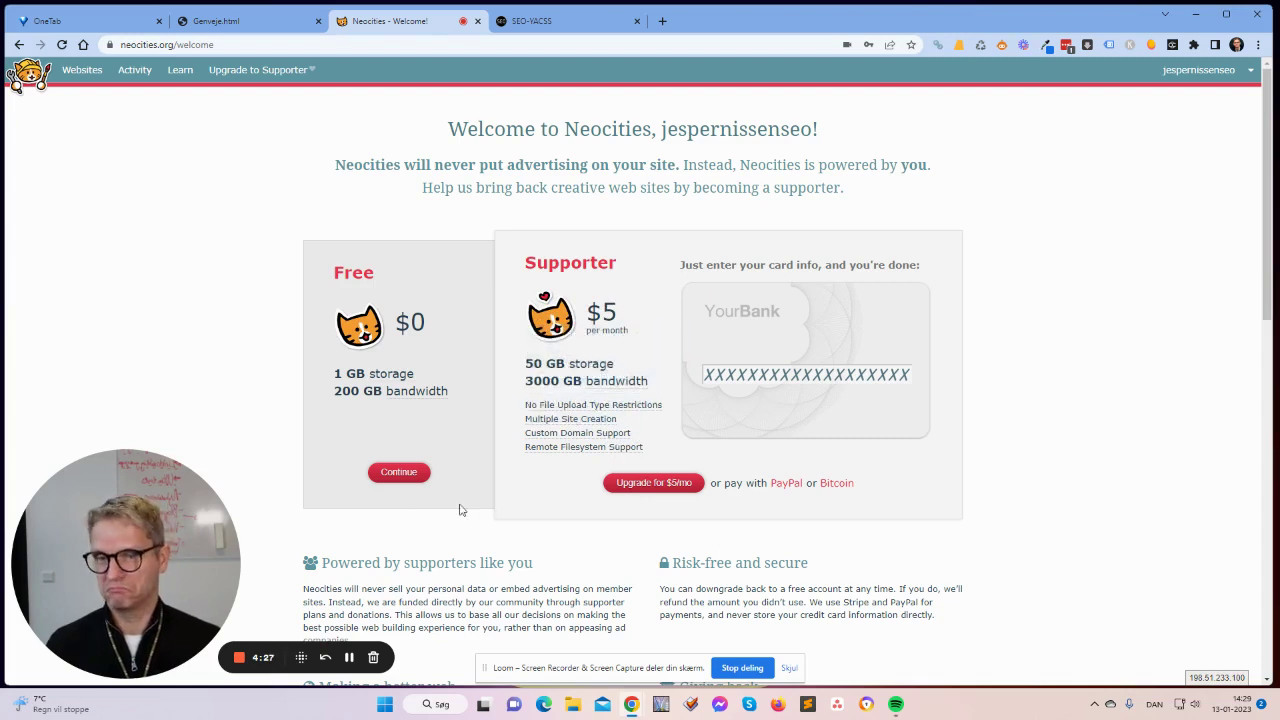
{"action": "left_click", "coordinate": [398, 472]}
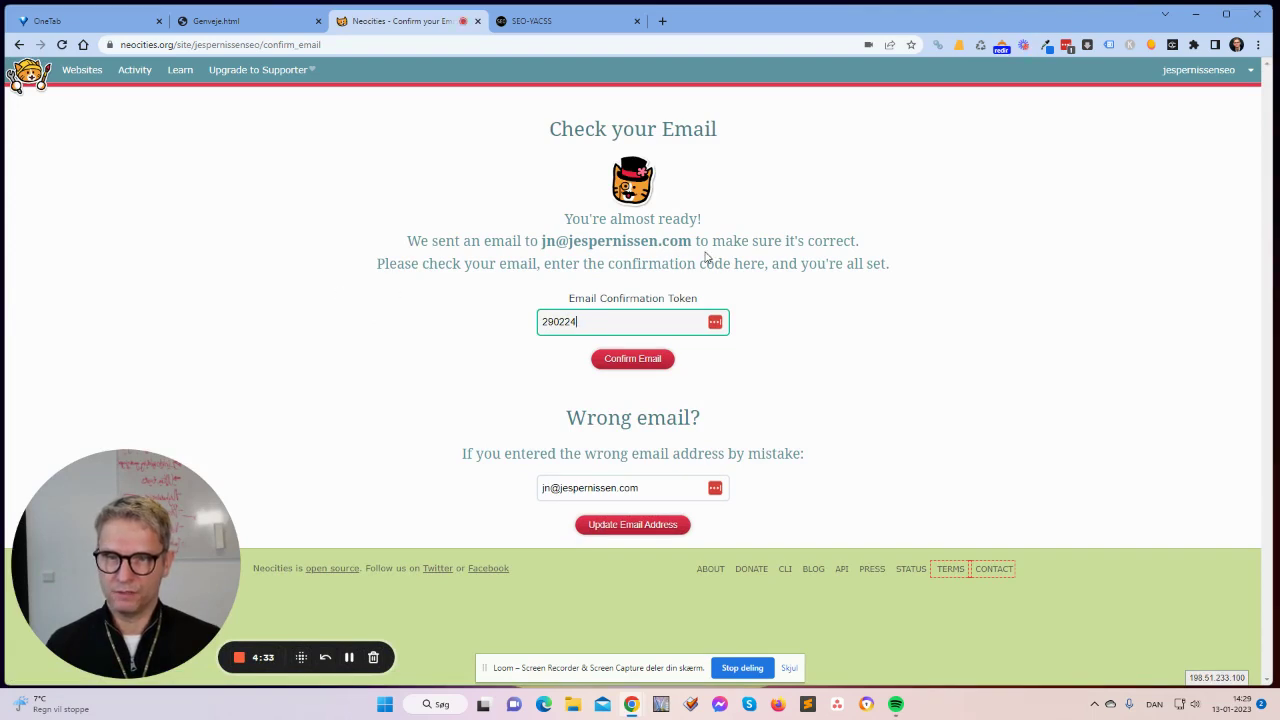
Paste the emailed token into Email Confirmation Token and confirm the email.
{"action": "key", "text": "ctrl+a"}
{"action": "key", "text": "ctrl+v"}
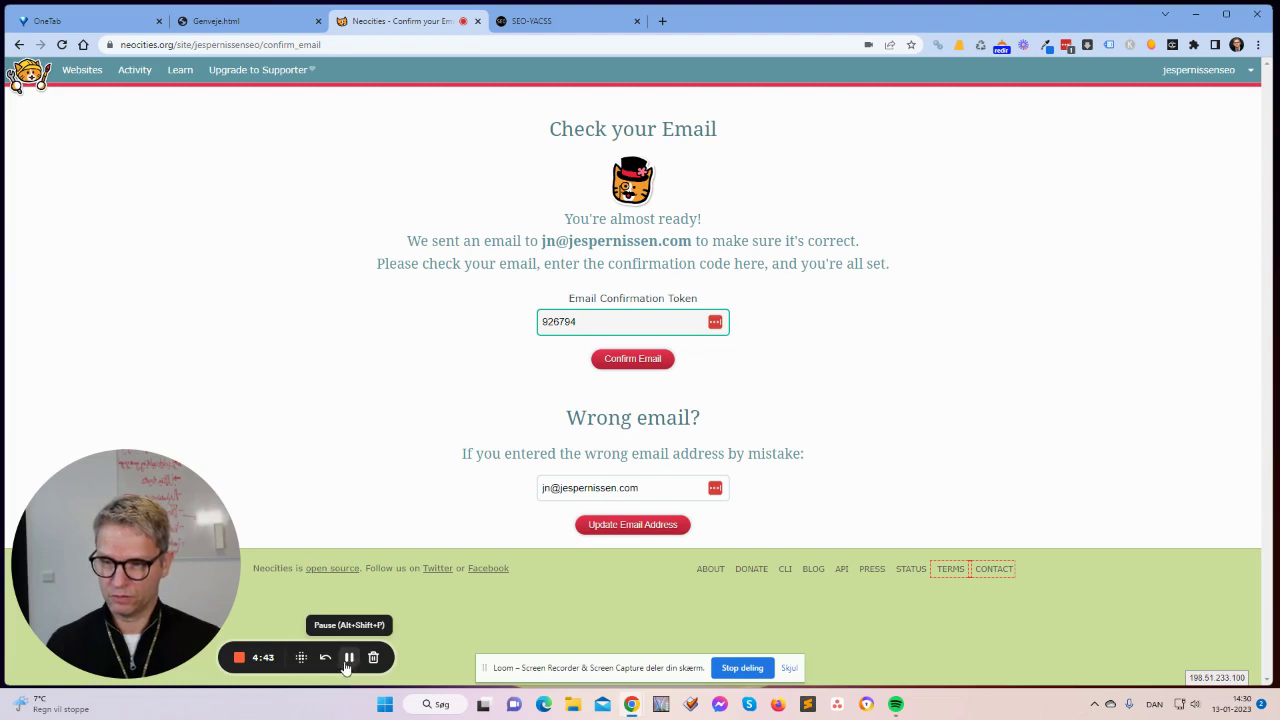
{"action": "left_click", "coordinate": [348, 665]}
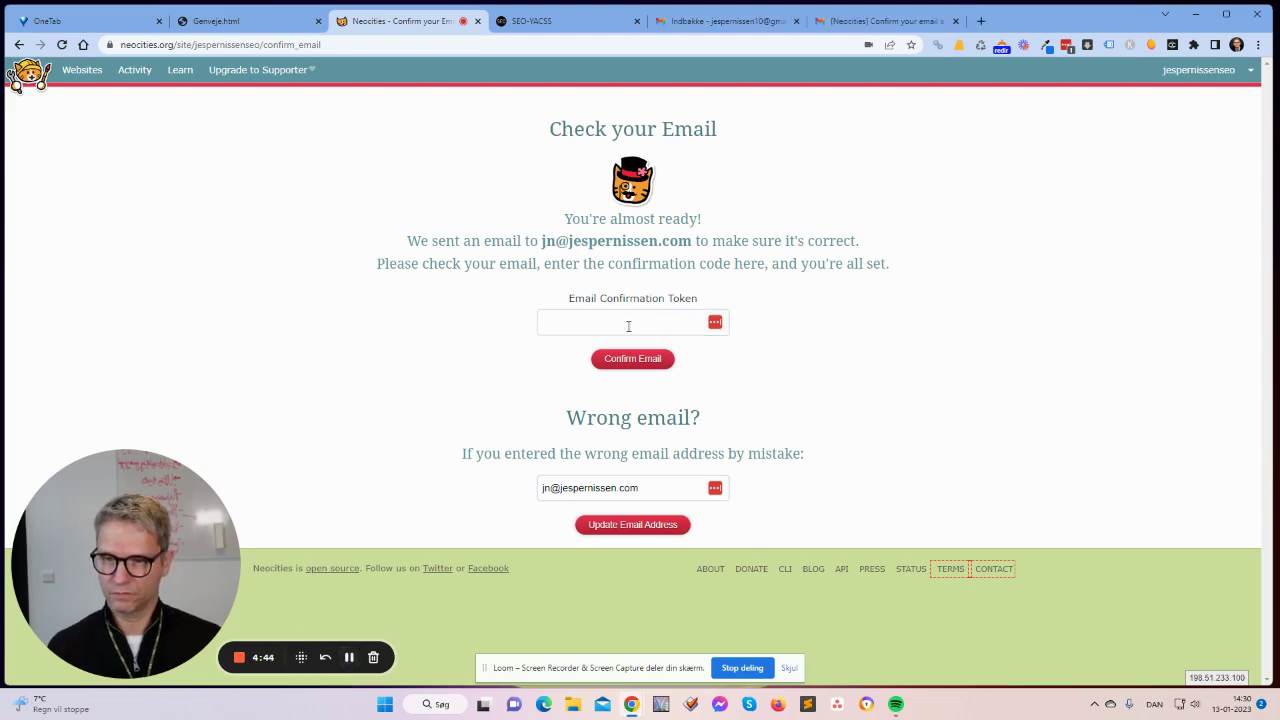
{"action": "left_click", "coordinate": [624, 325]}
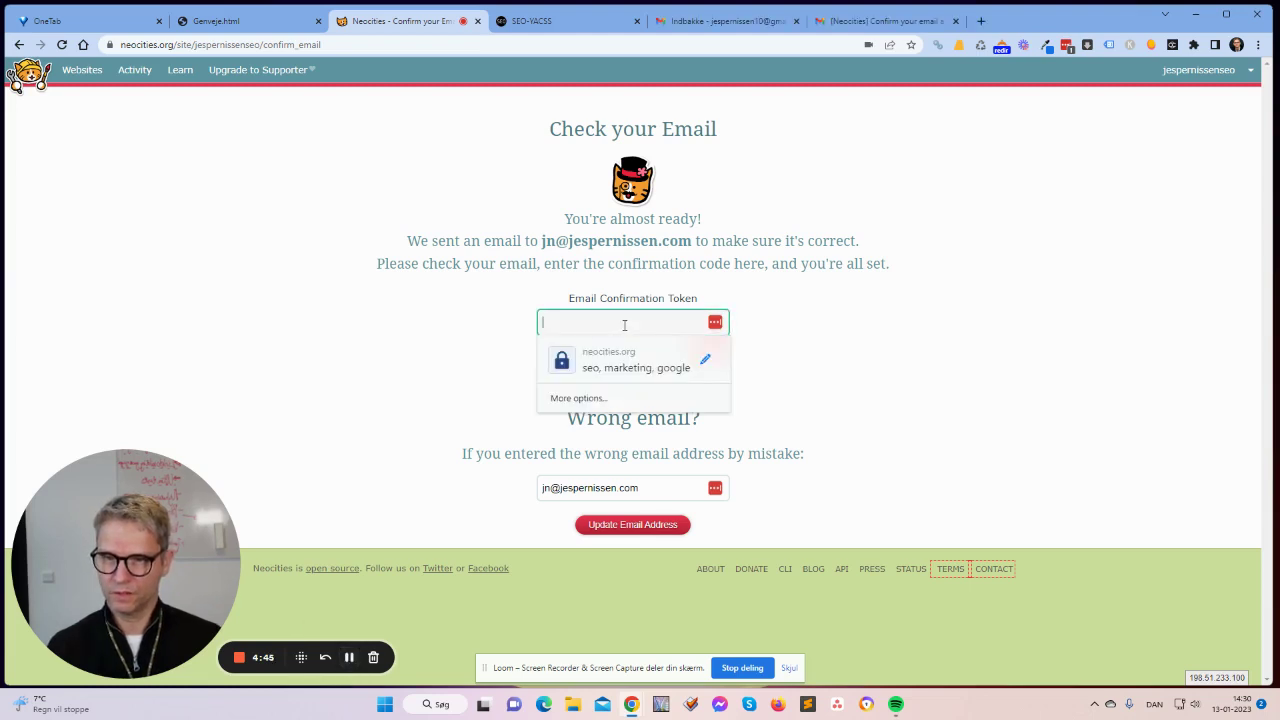
{"action": "key", "text": "ctrl+v"}
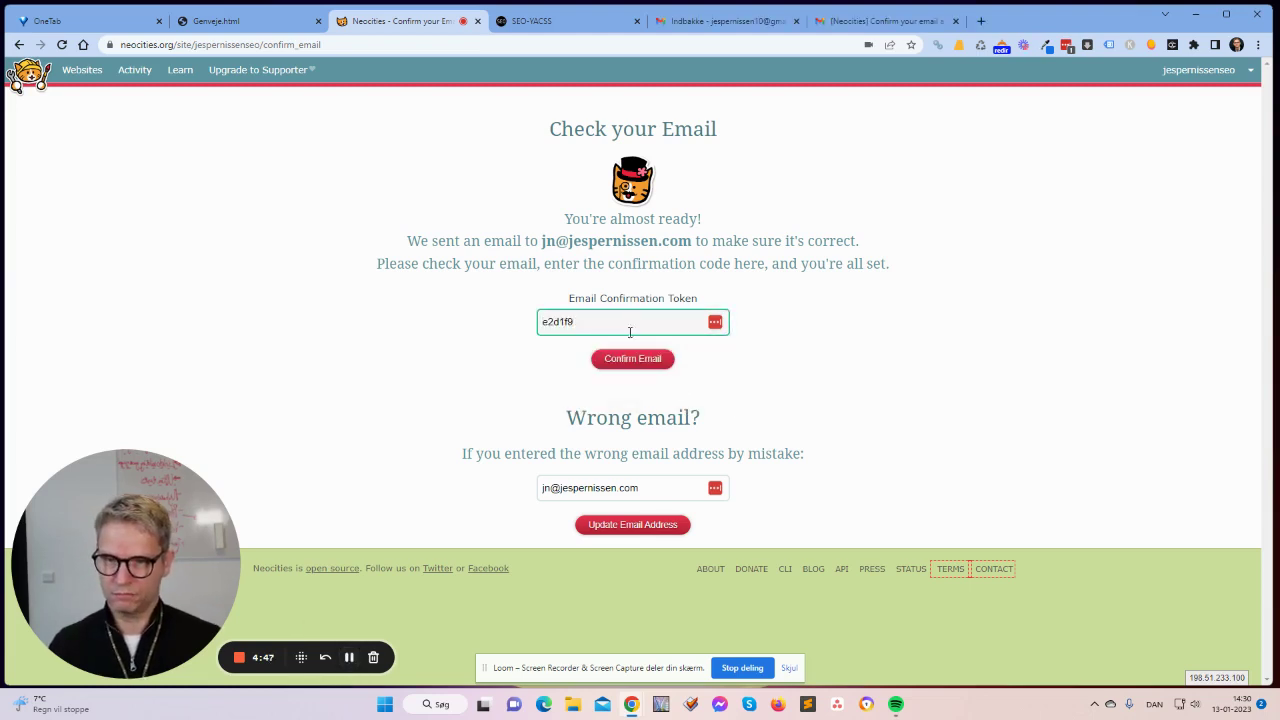
{"action": "left_click", "coordinate": [649, 363]}
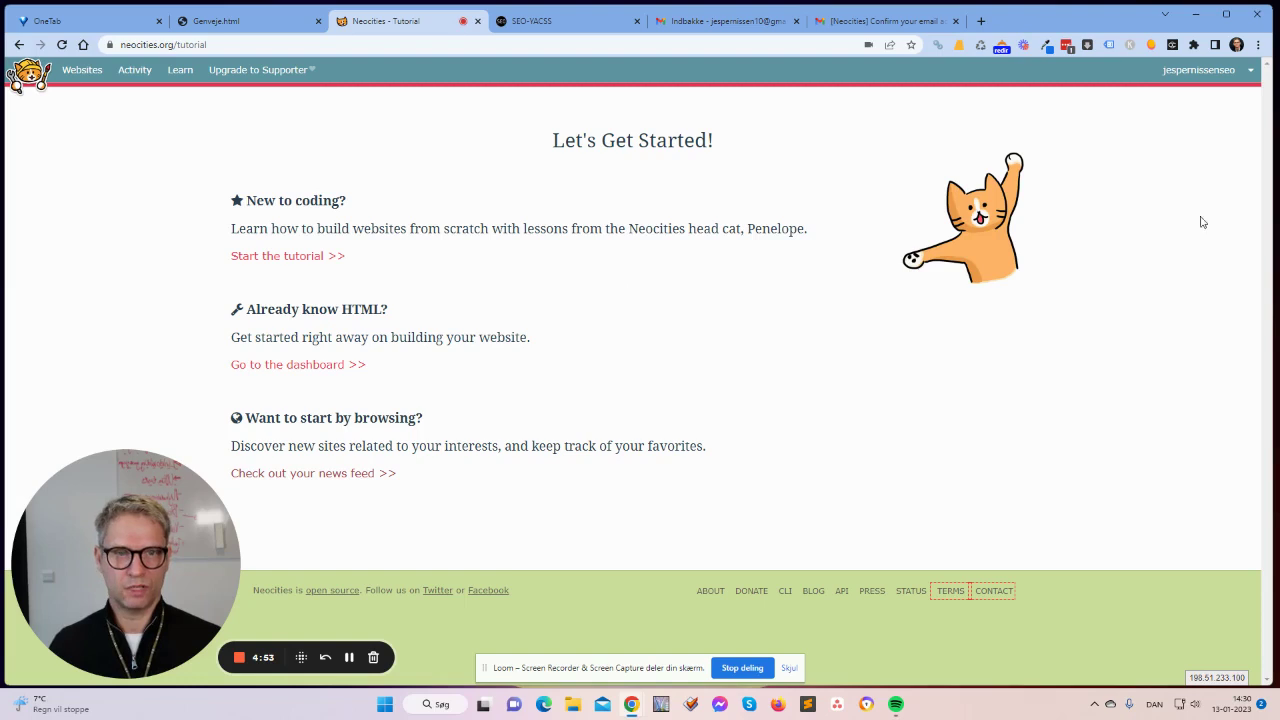
View the new site live and check Mangools: Domain Authority 85, Page Authority 36.
{"action": "left_click", "coordinate": [1219, 72]}
{"action": "left_click", "coordinate": [1176, 157]}
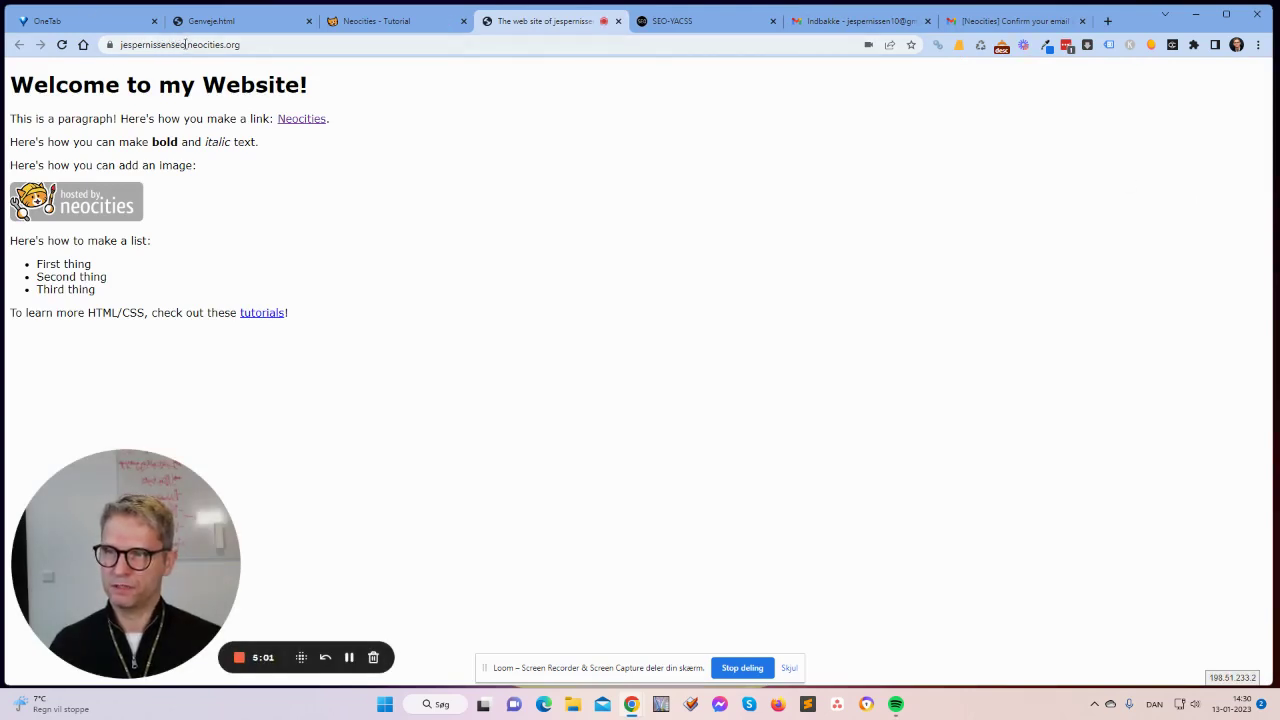
{"action": "left_click", "coordinate": [1151, 45]}
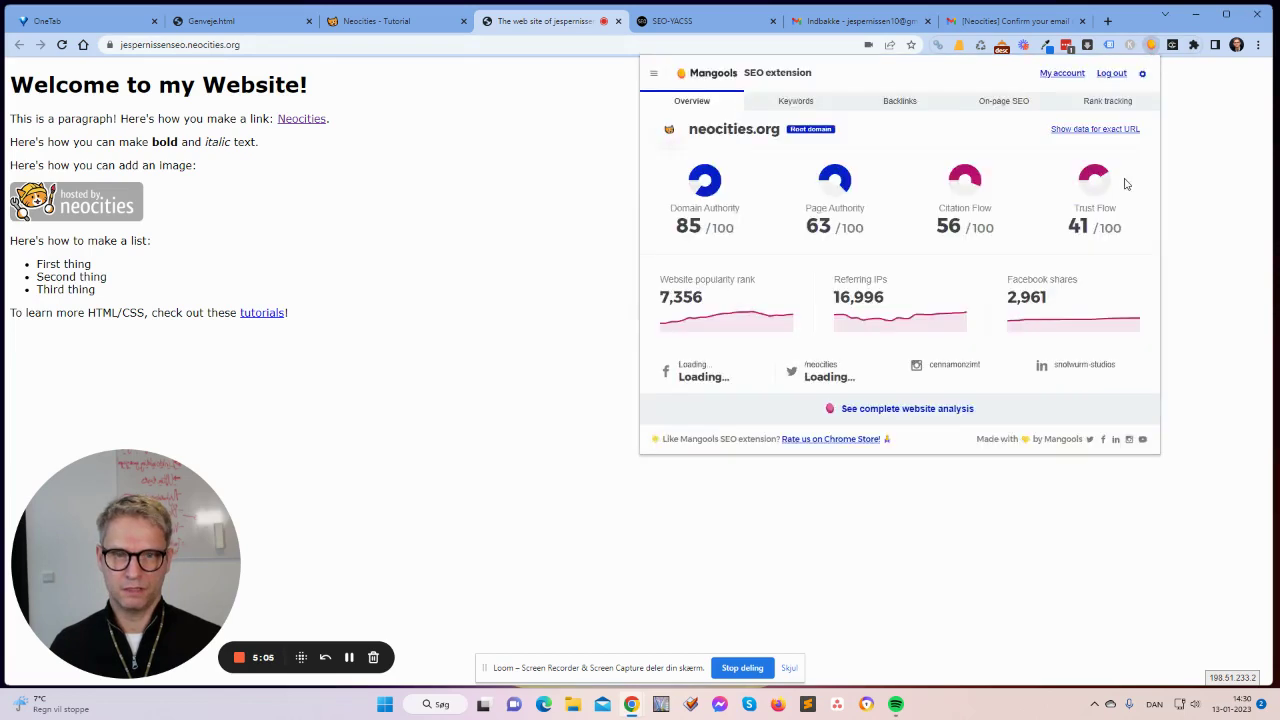
{"action": "left_click", "coordinate": [1114, 133]}
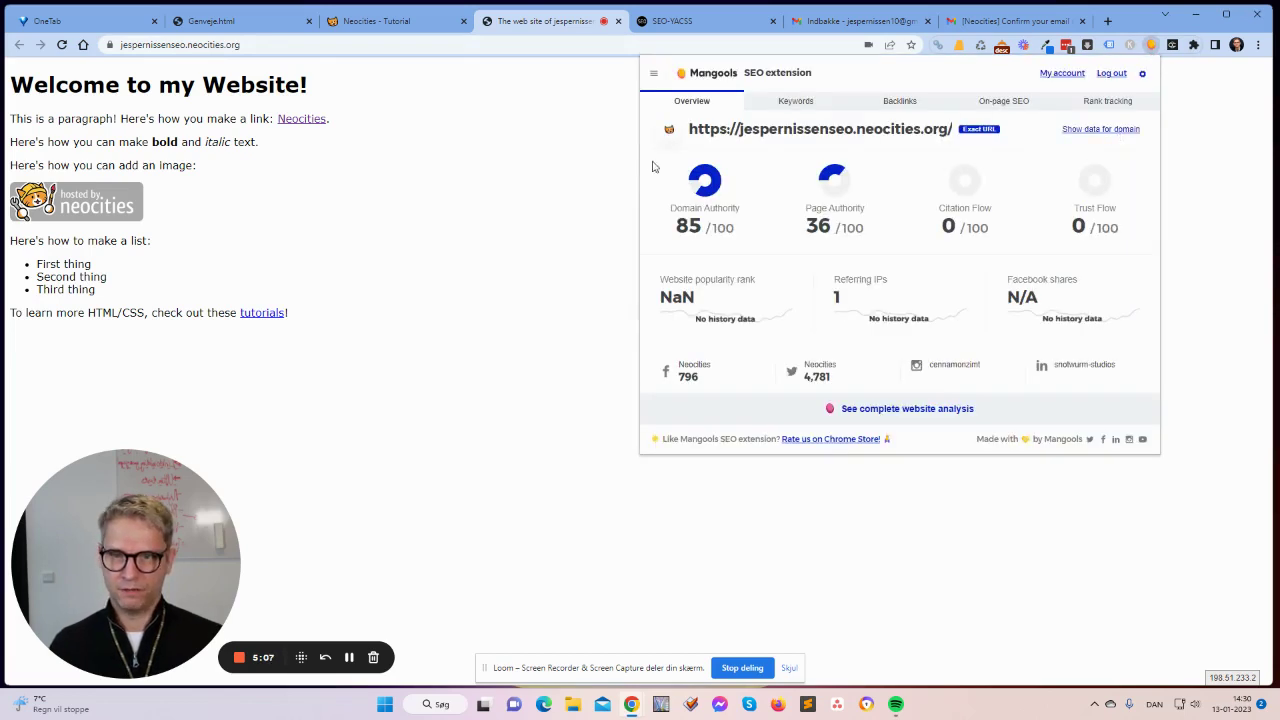
{"action": "double_click", "coordinate": [688, 228]}
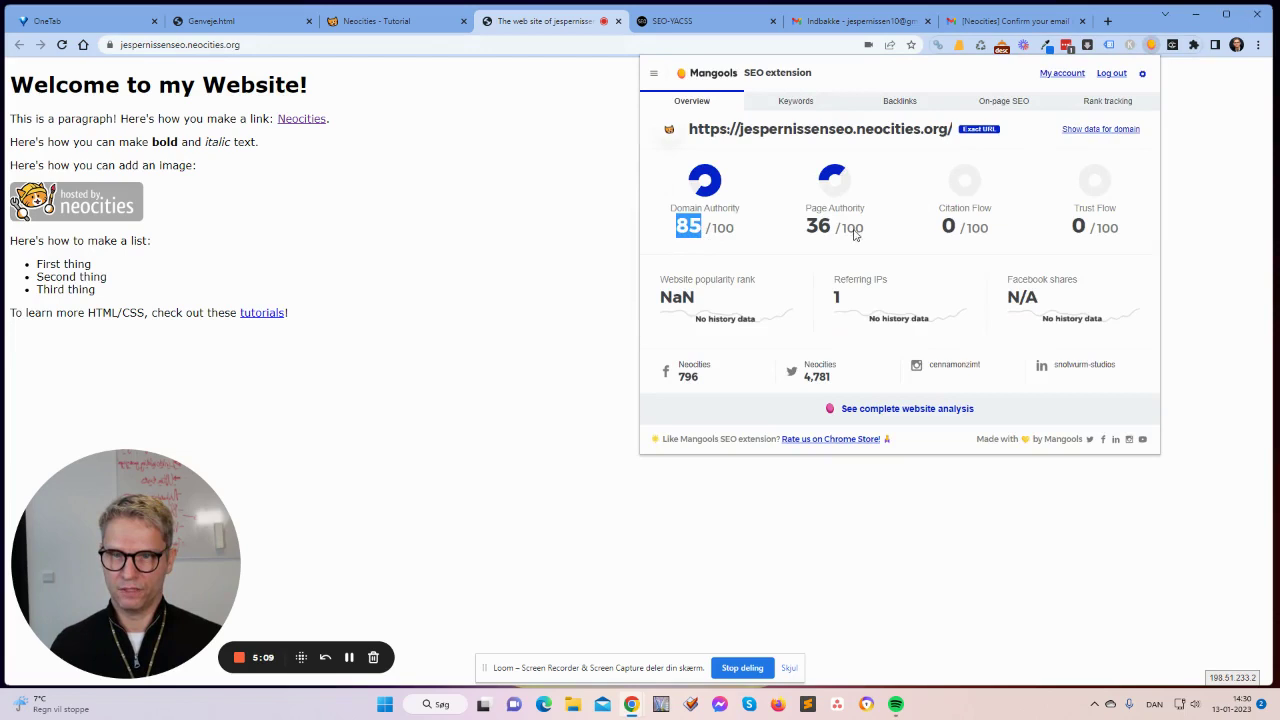
{"action": "left_click_drag", "start_coordinate": [804, 228], "coordinate": [831, 234]}
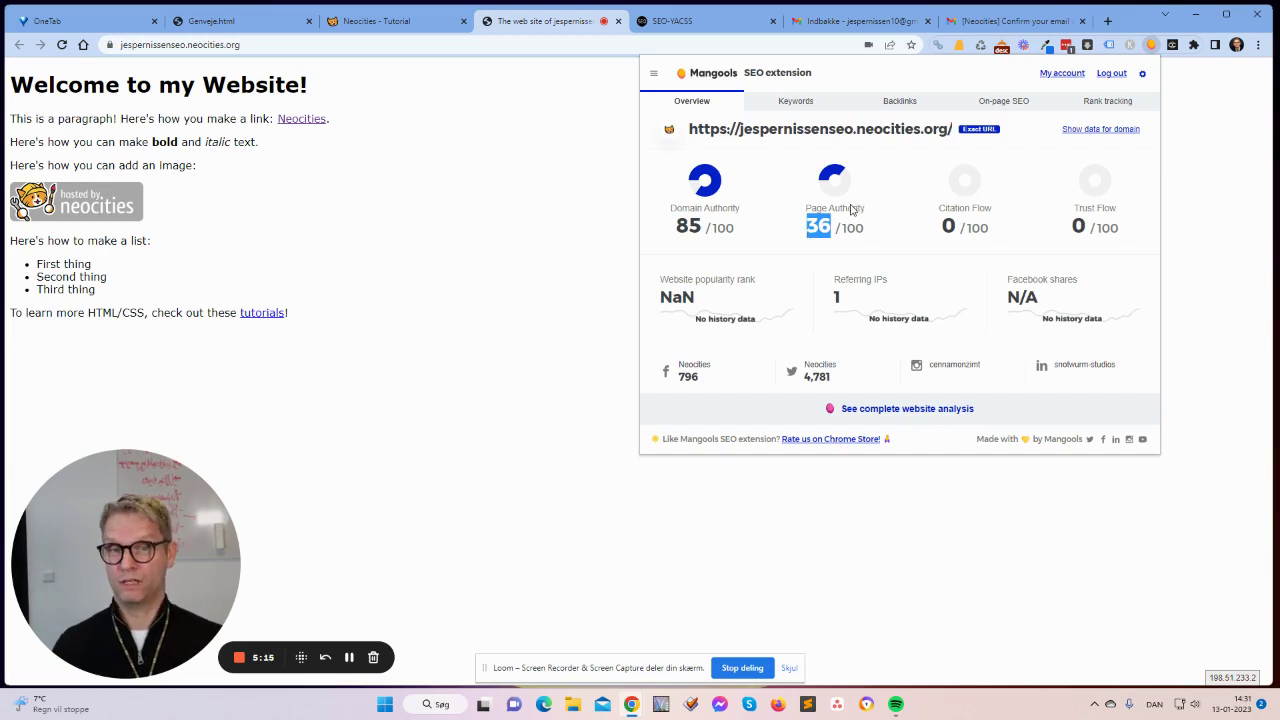
{"action": "left_click", "coordinate": [422, 211]}
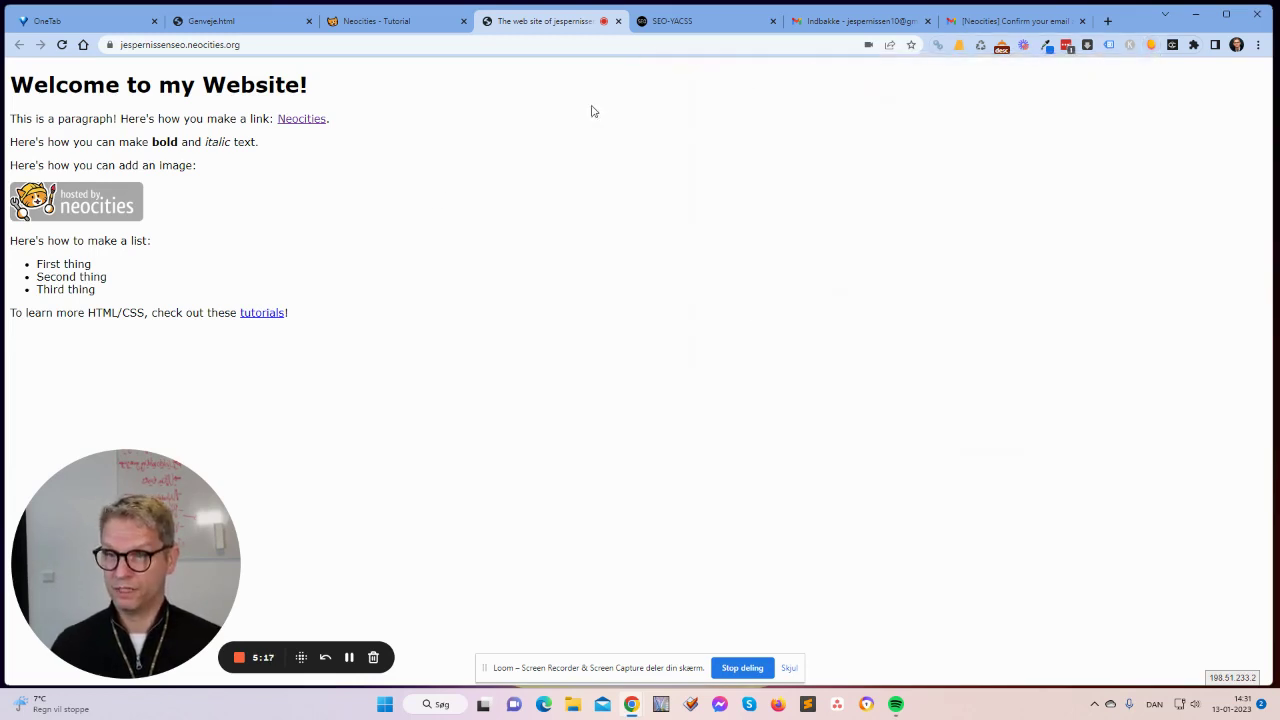
Compare the live welcome page with the getting-started page, then go to SEO YACSS My Websites.
{"action": "left_click", "coordinate": [380, 22]}
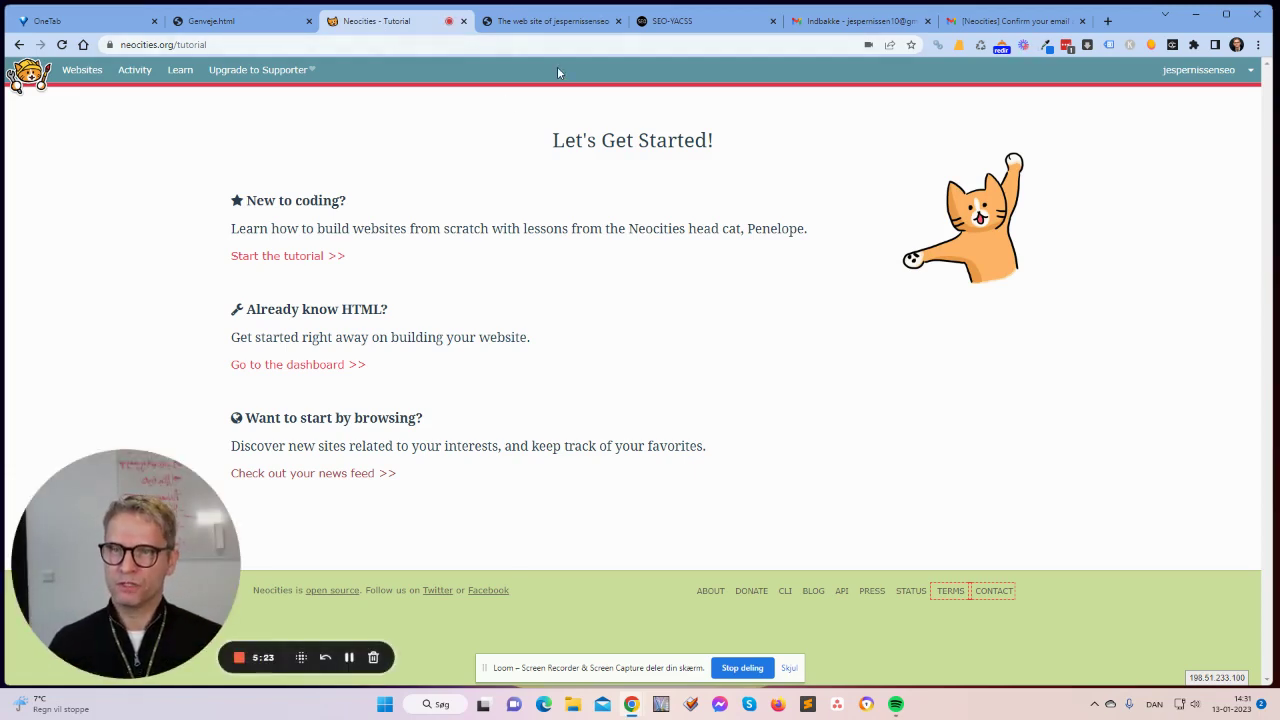
{"action": "mouse_move", "coordinate": [561, 24]}
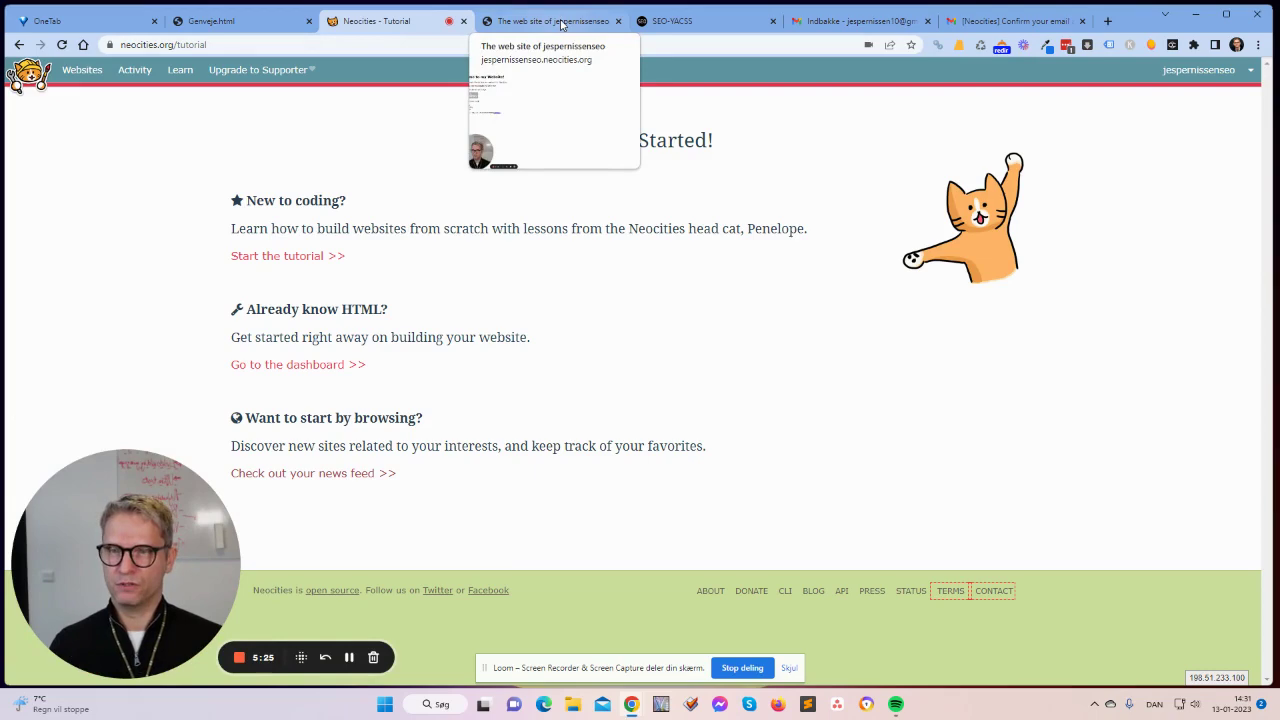
{"action": "left_click", "coordinate": [561, 22]}
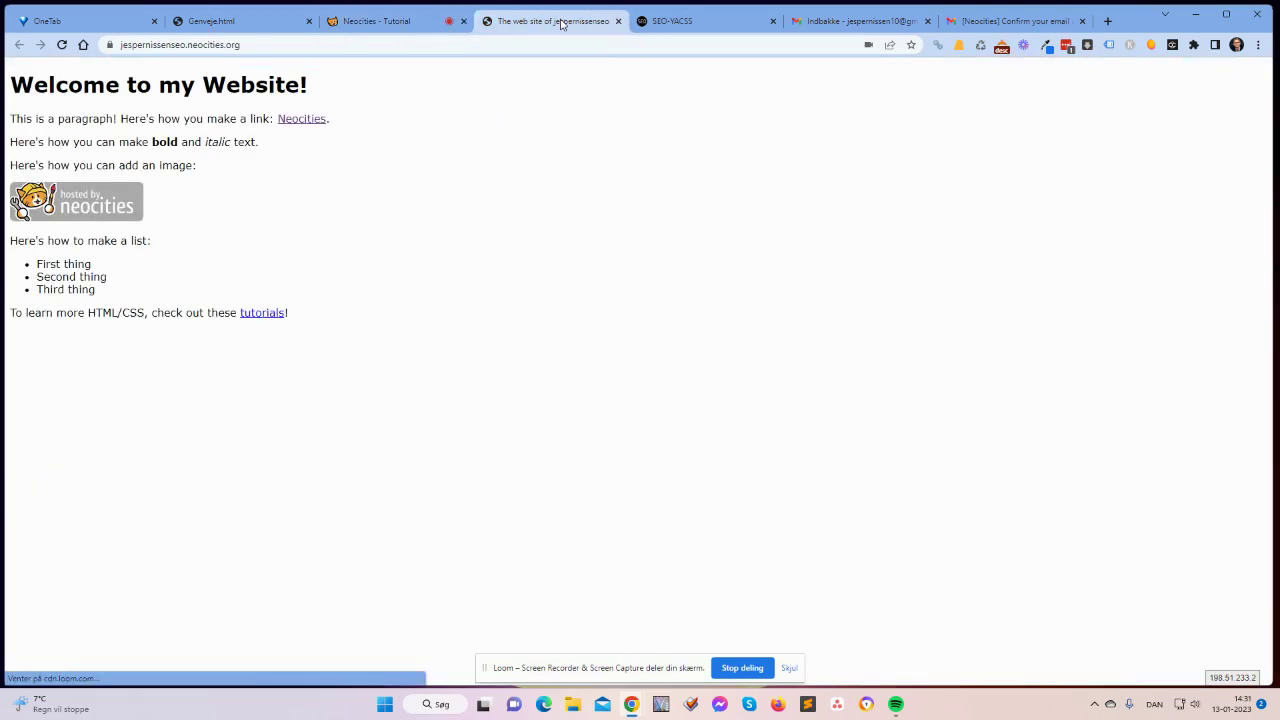
{"action": "left_click", "coordinate": [322, 24]}
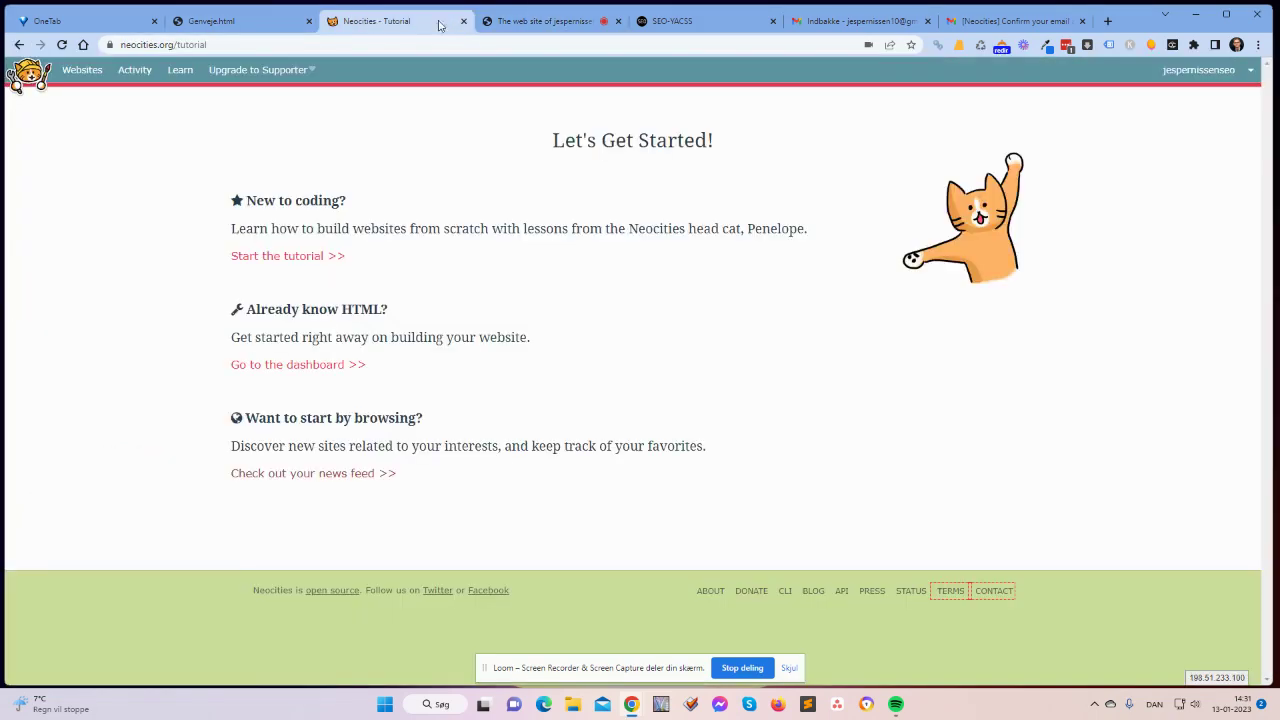
{"action": "left_click", "coordinate": [564, 24]}
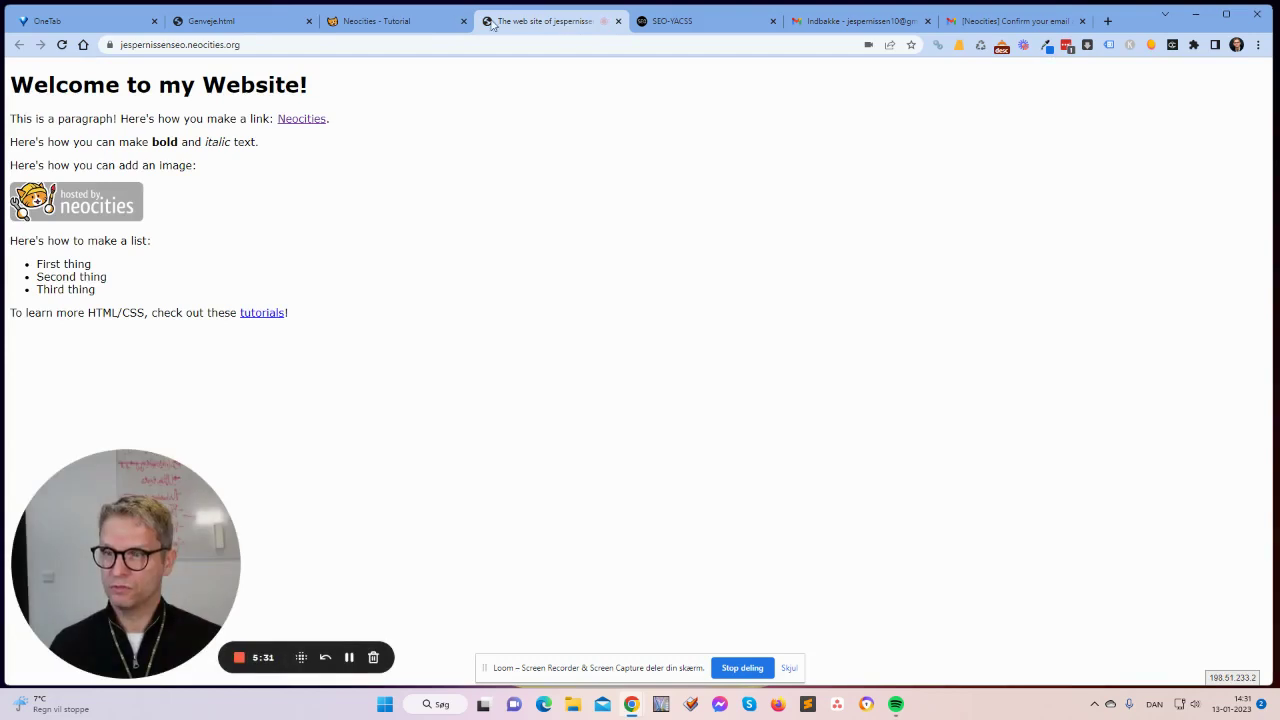
{"action": "left_click", "coordinate": [365, 22]}
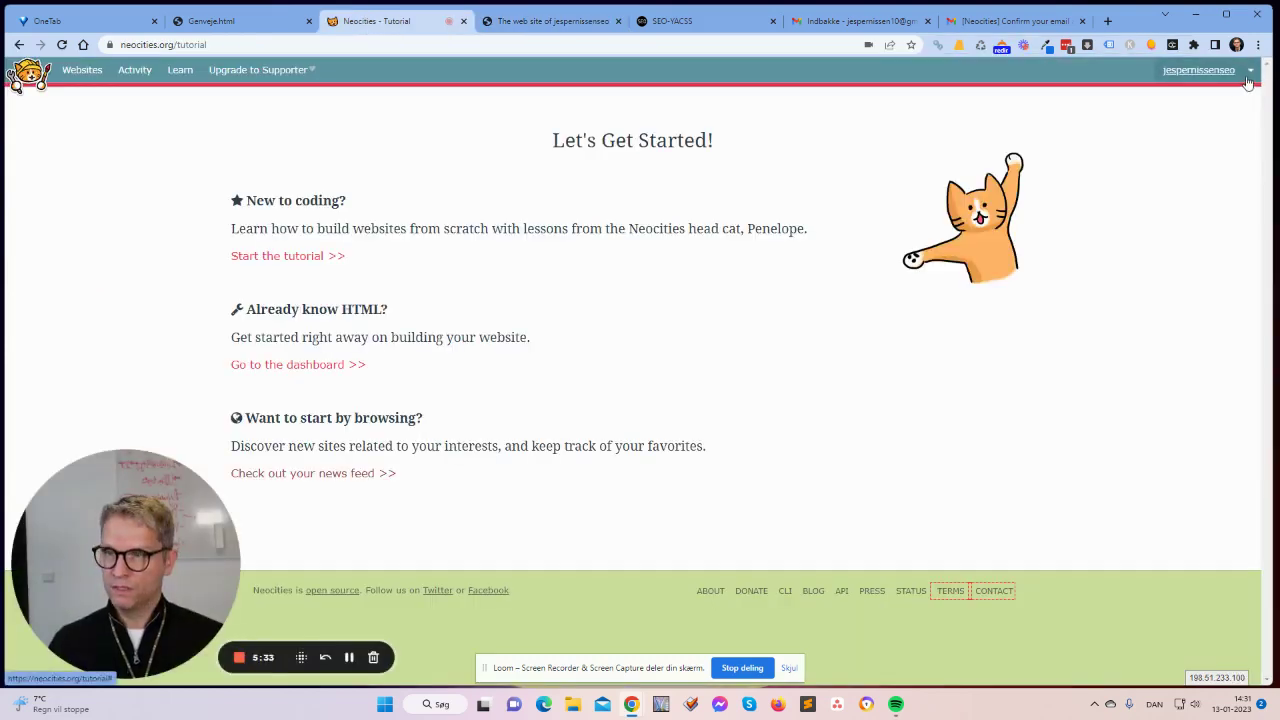
{"action": "left_click", "coordinate": [706, 22]}
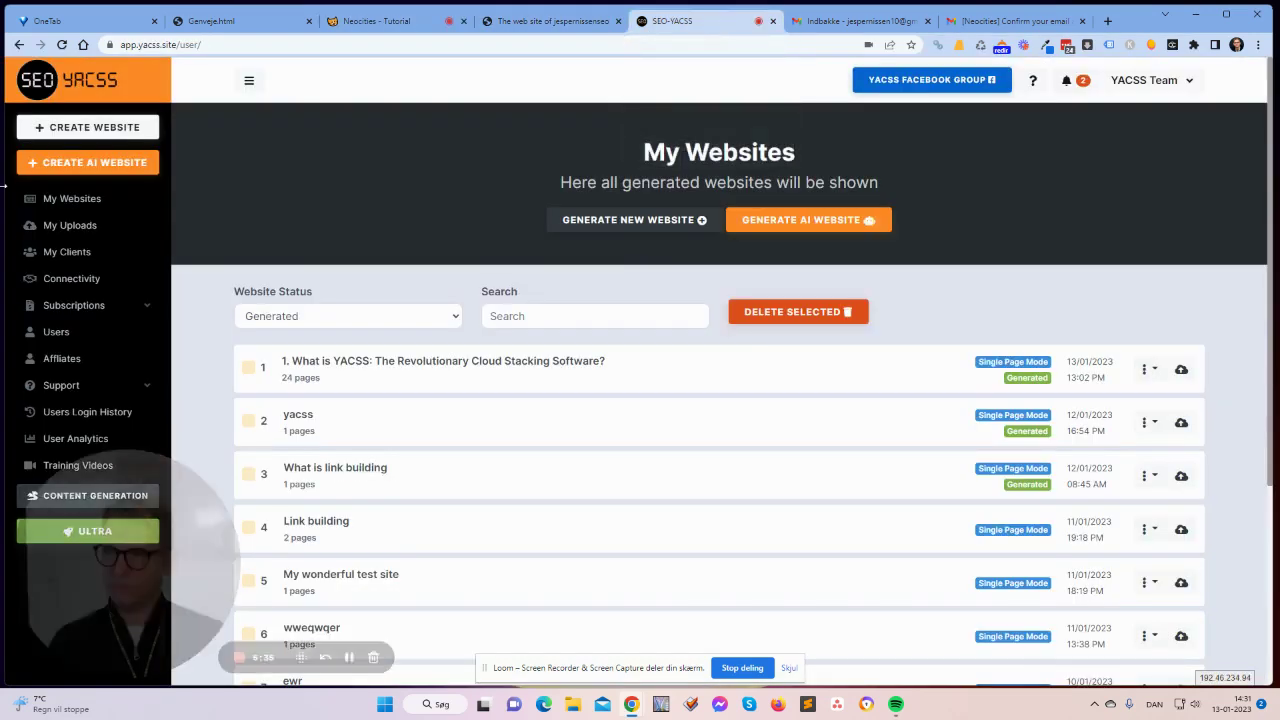
On the Connectivity page, expand the Neocities section and start adding a new account.
{"action": "left_click", "coordinate": [76, 284]}
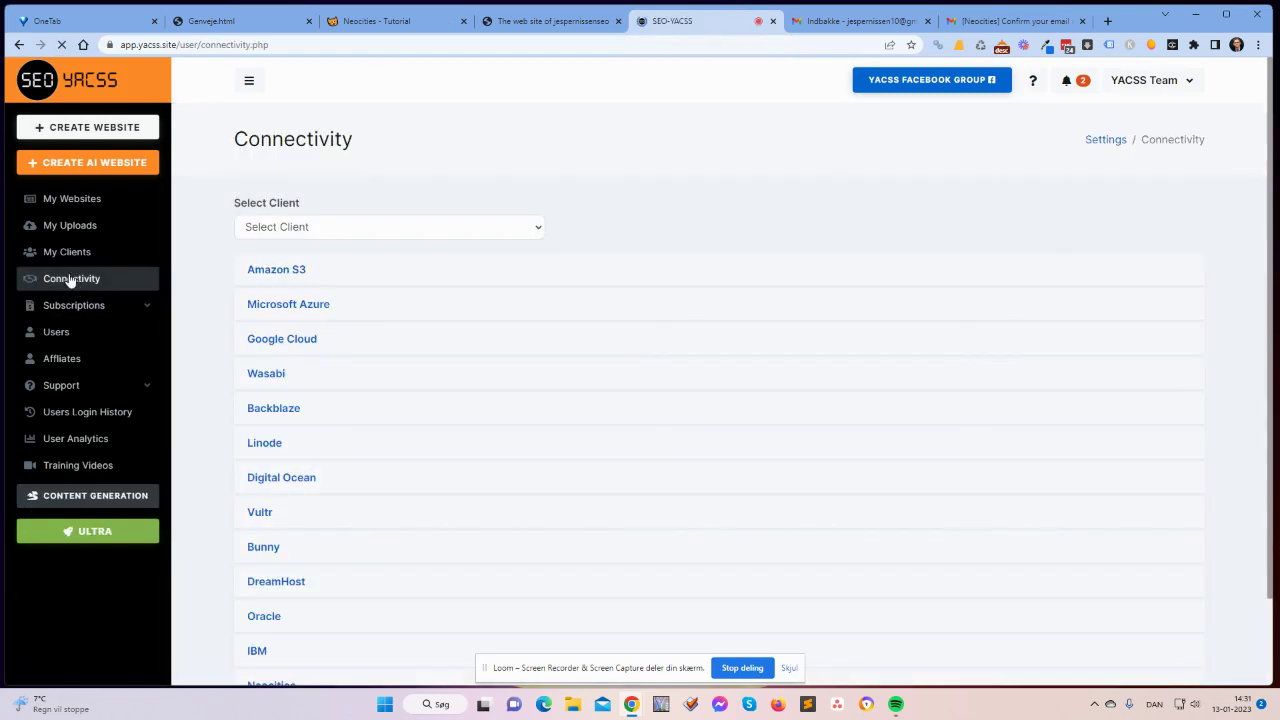
{"action": "scroll", "coordinate": [251, 277], "scroll_direction": "down", "scroll_amount": 1}
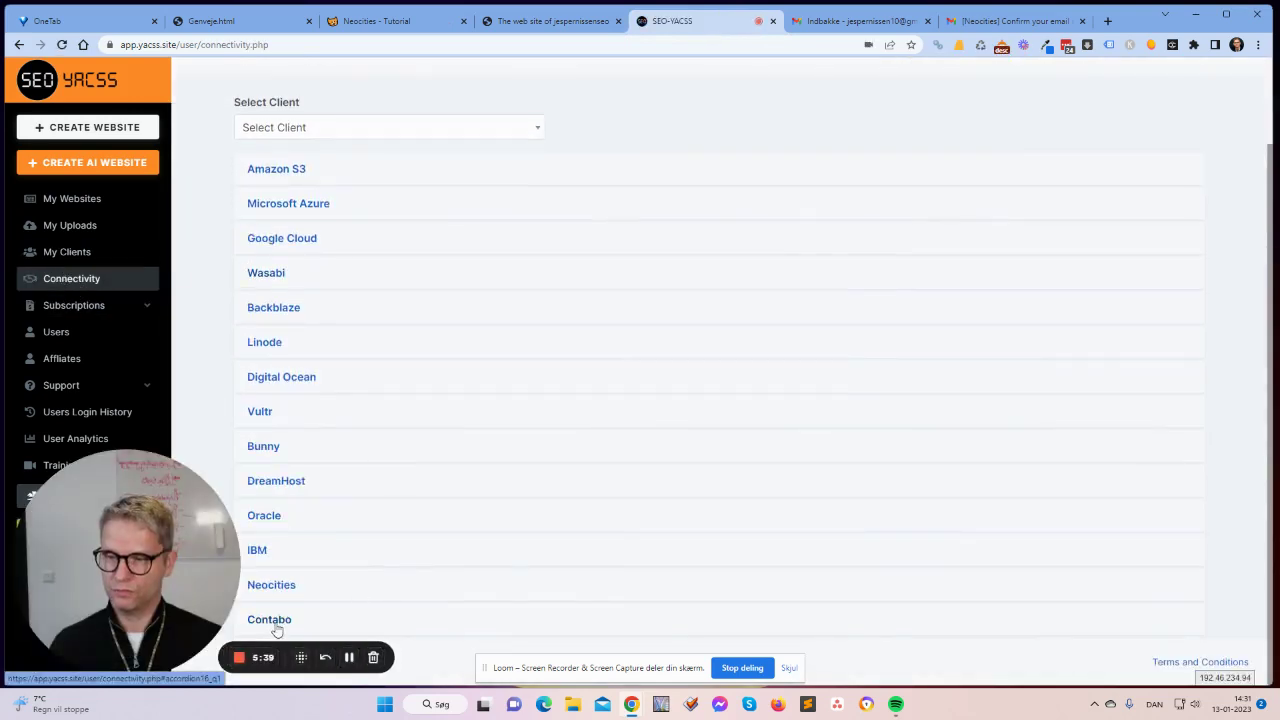
{"action": "left_click_drag", "start_coordinate": [97, 534], "coordinate": [989, 537]}
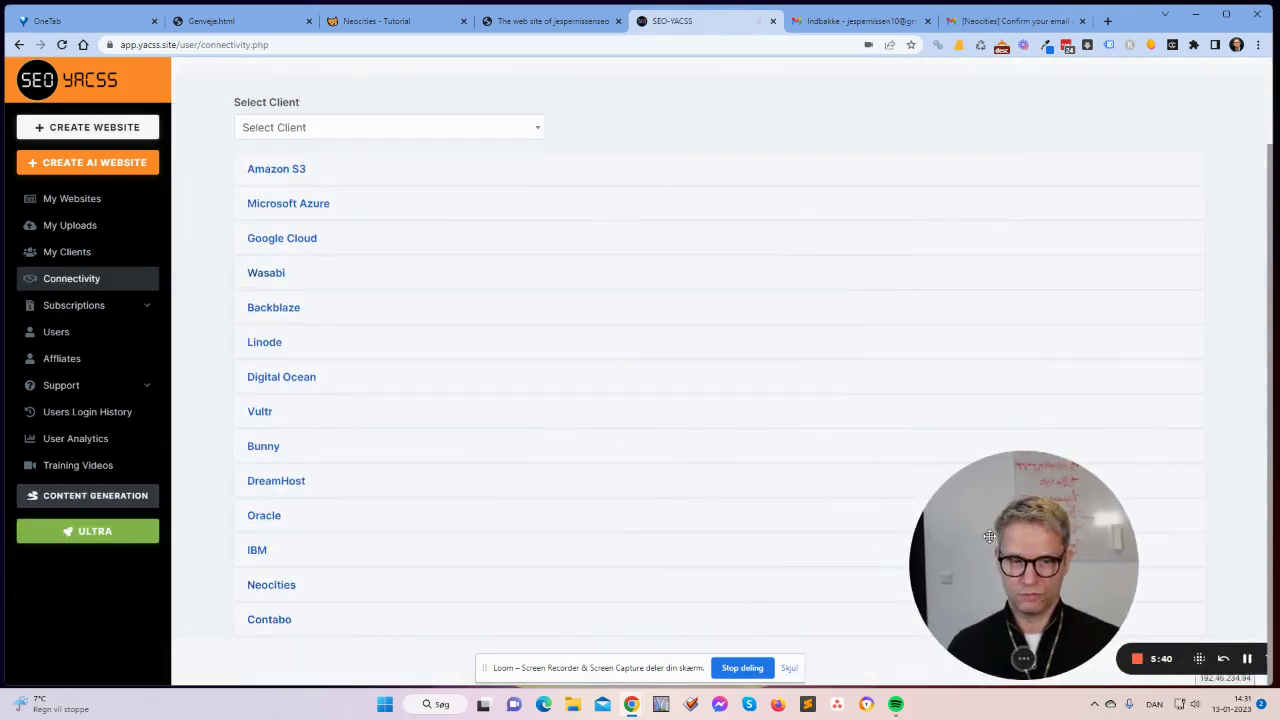
{"action": "left_click", "coordinate": [283, 587]}
{"action": "scroll", "coordinate": [764, 442], "scroll_direction": "down", "scroll_amount": 1}
{"action": "left_click_drag", "start_coordinate": [1051, 536], "coordinate": [160, 513]}
{"action": "left_click", "coordinate": [1140, 556]}
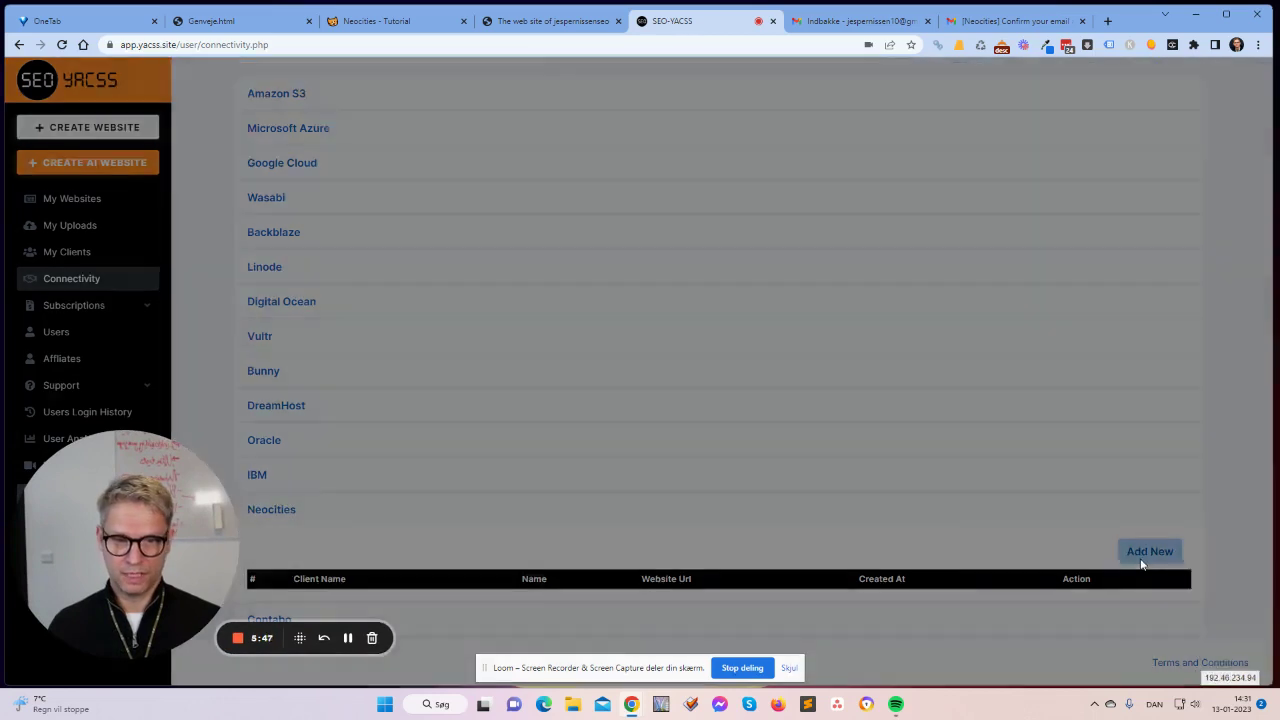
Choose the client and enter a name for the new Neocities connection.
{"action": "left_click", "coordinate": [542, 306]}
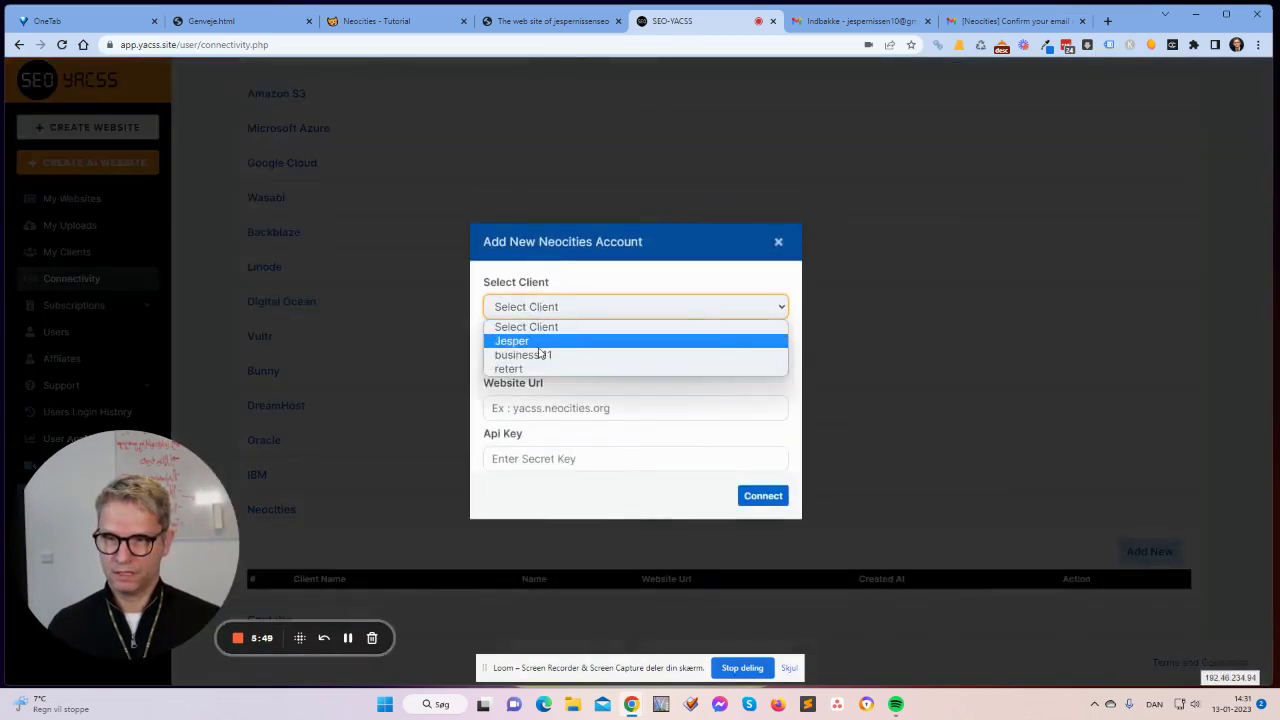
{"action": "left_click", "coordinate": [543, 340]}
{"action": "left_click", "coordinate": [545, 360]}
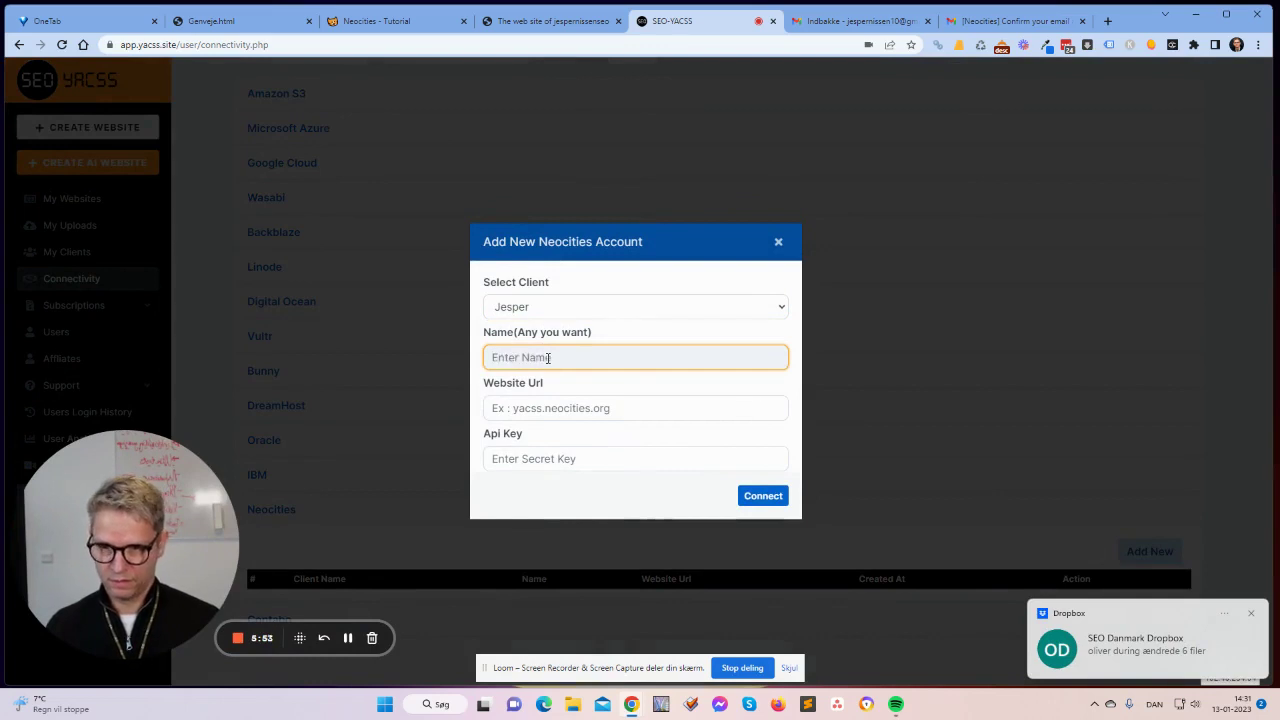
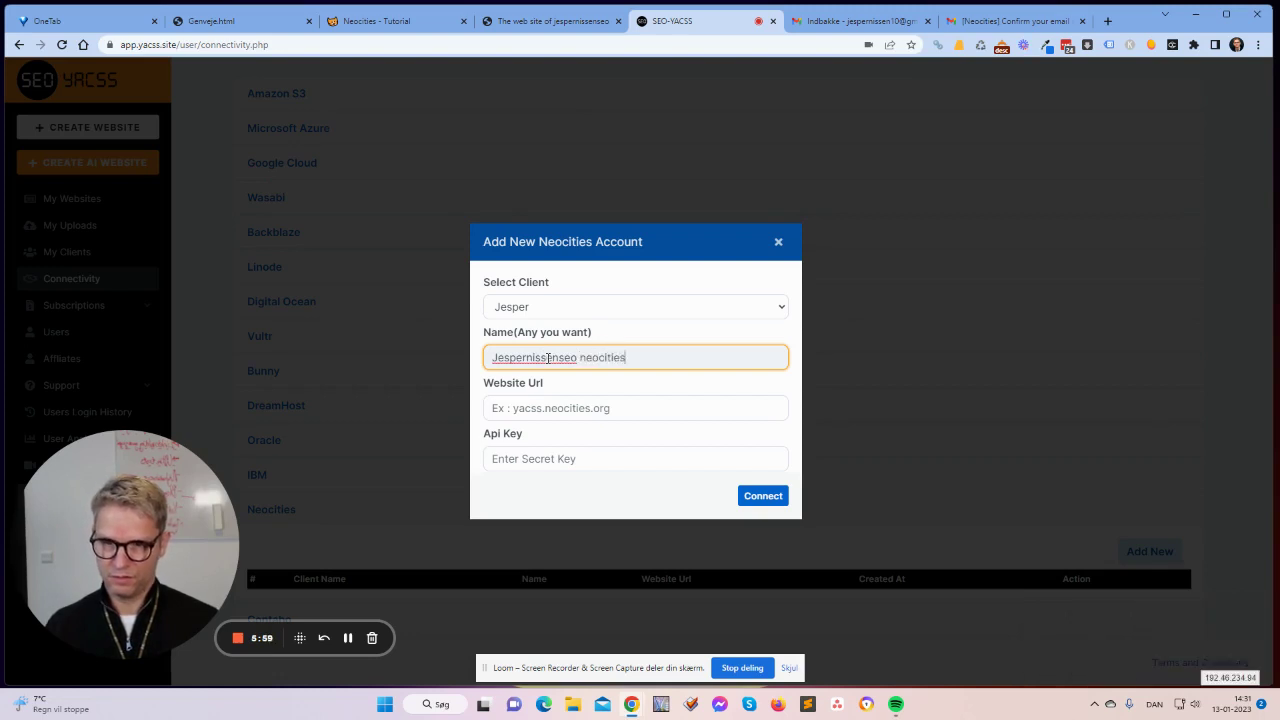
Replace the Website Url with the site's pasted neocities.org address.
{"action": "left_click", "coordinate": [552, 411]}
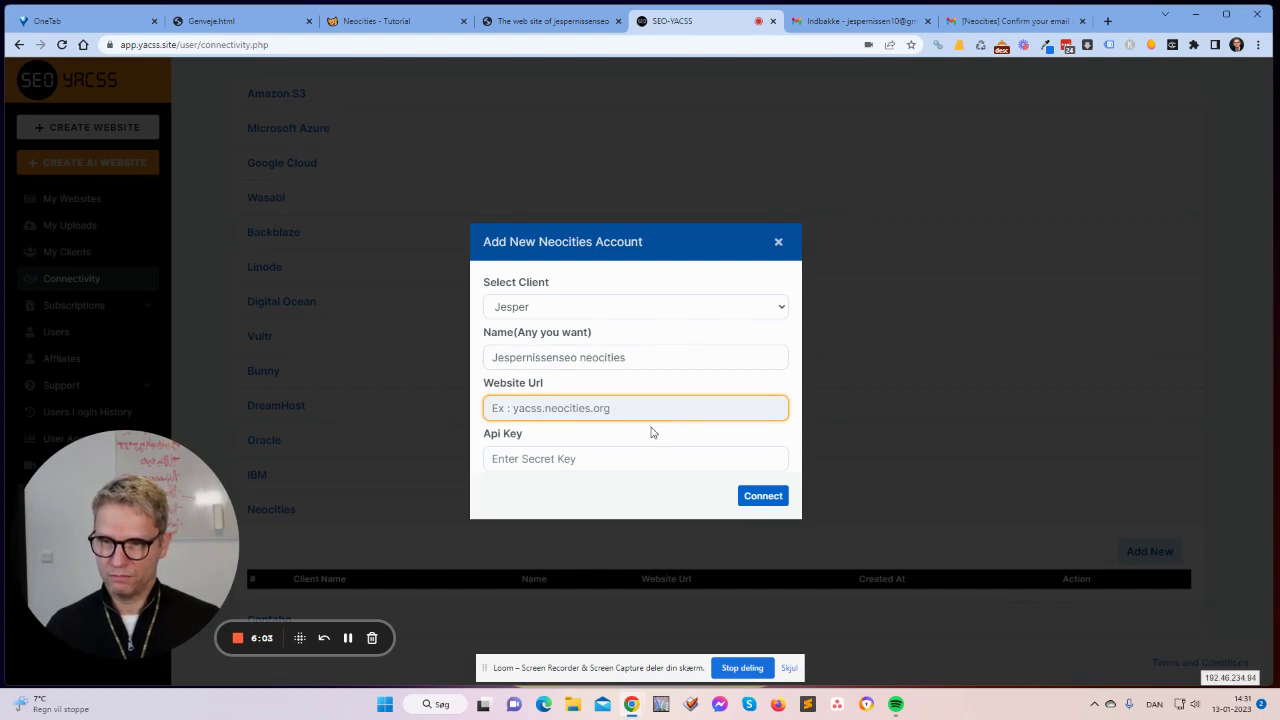
{"action": "type", "text": "jespernissen"}
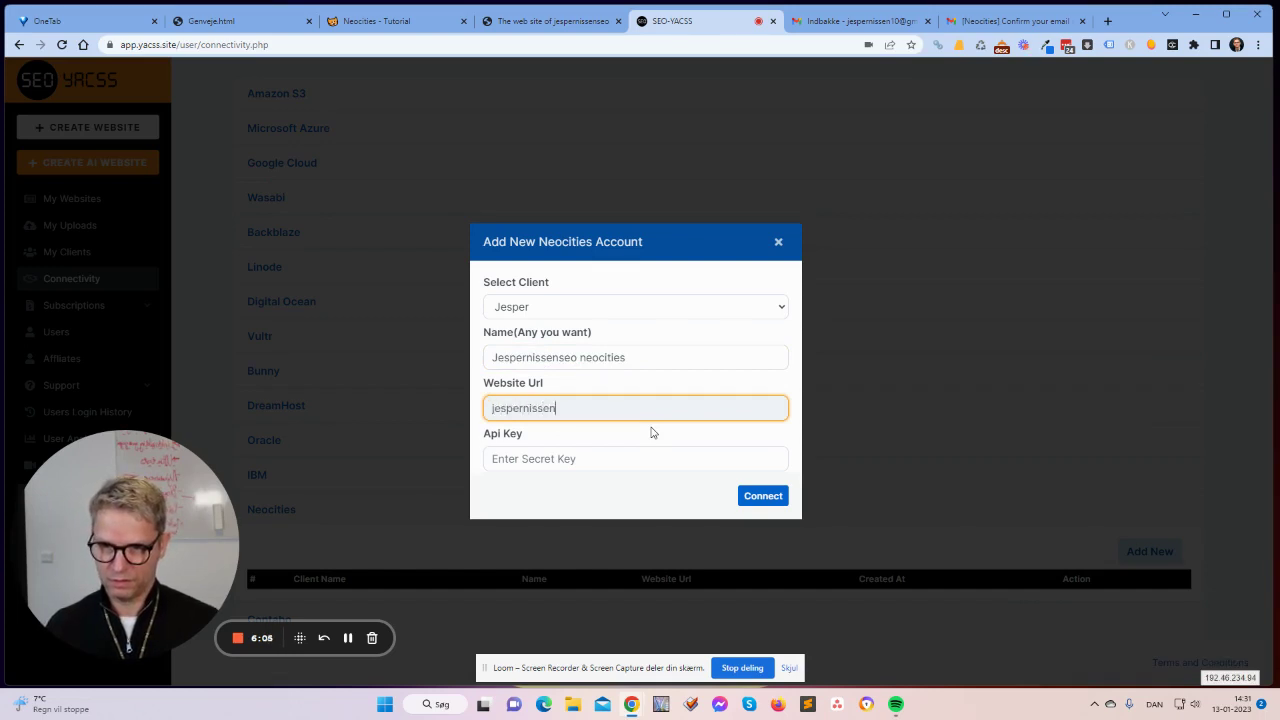
{"action": "type", "text": "seo"}
{"action": "type", "text": ".ya"}
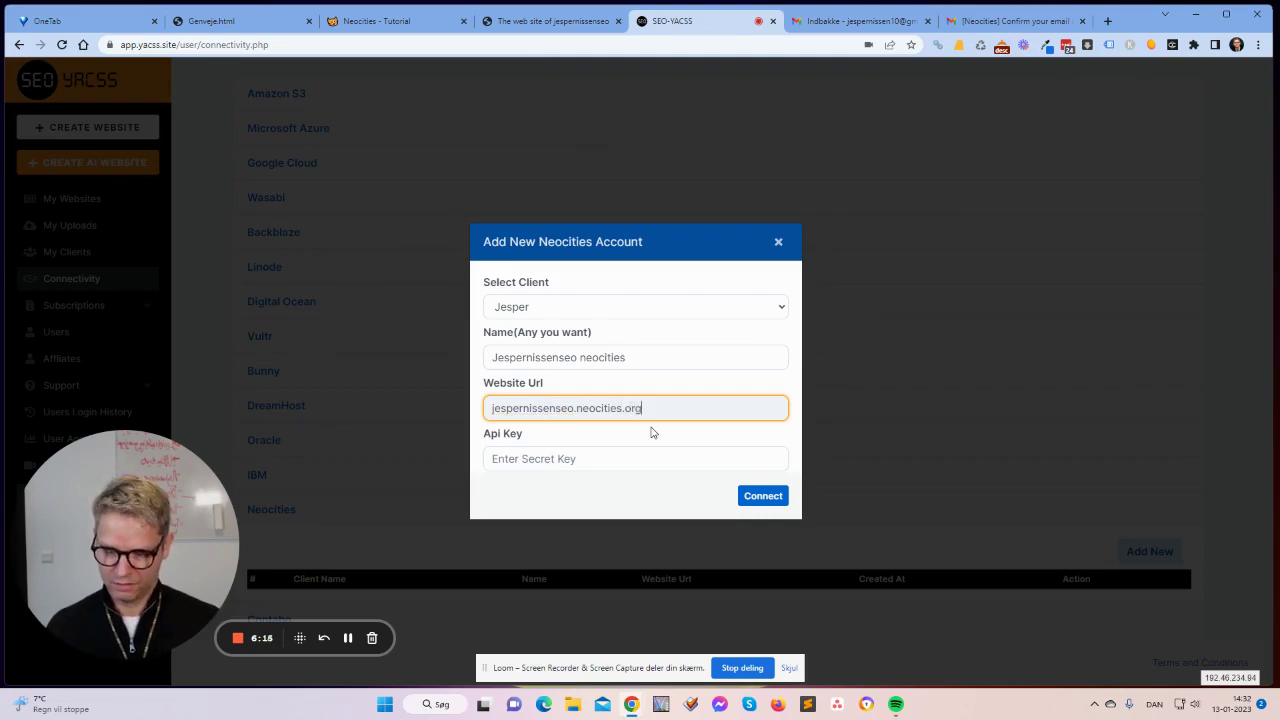
{"action": "key", "text": "ctrl+a"}
{"action": "key", "text": "ctrl+c"}
{"action": "key", "text": "BackSpace"}
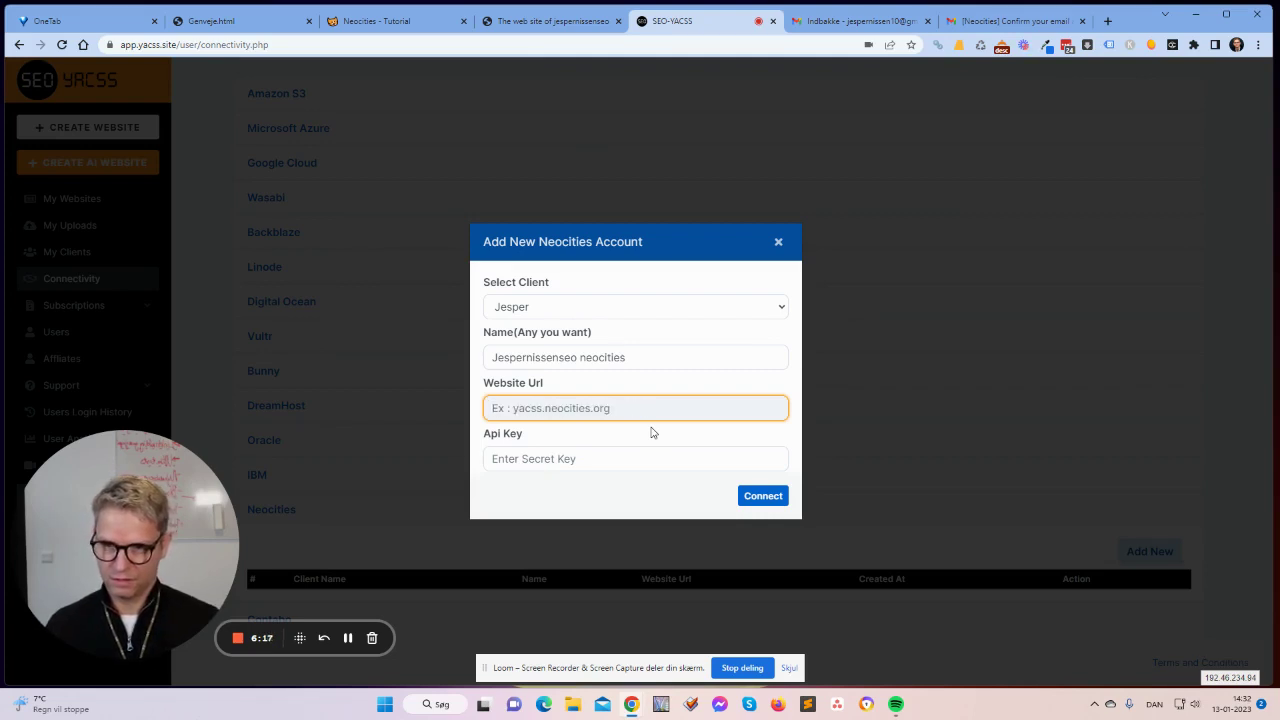
{"action": "key", "text": "ctrl+v"}
{"action": "left_click", "coordinate": [566, 457]}
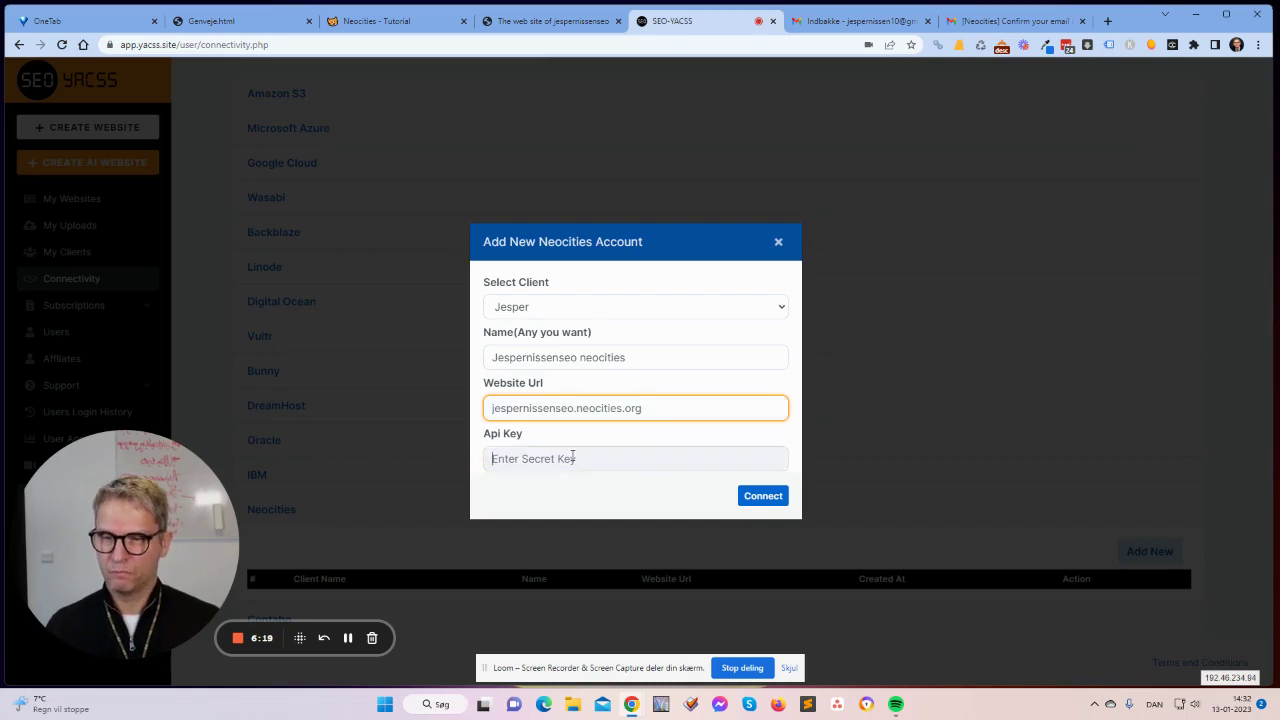
{"action": "left_click", "coordinate": [371, 22]}
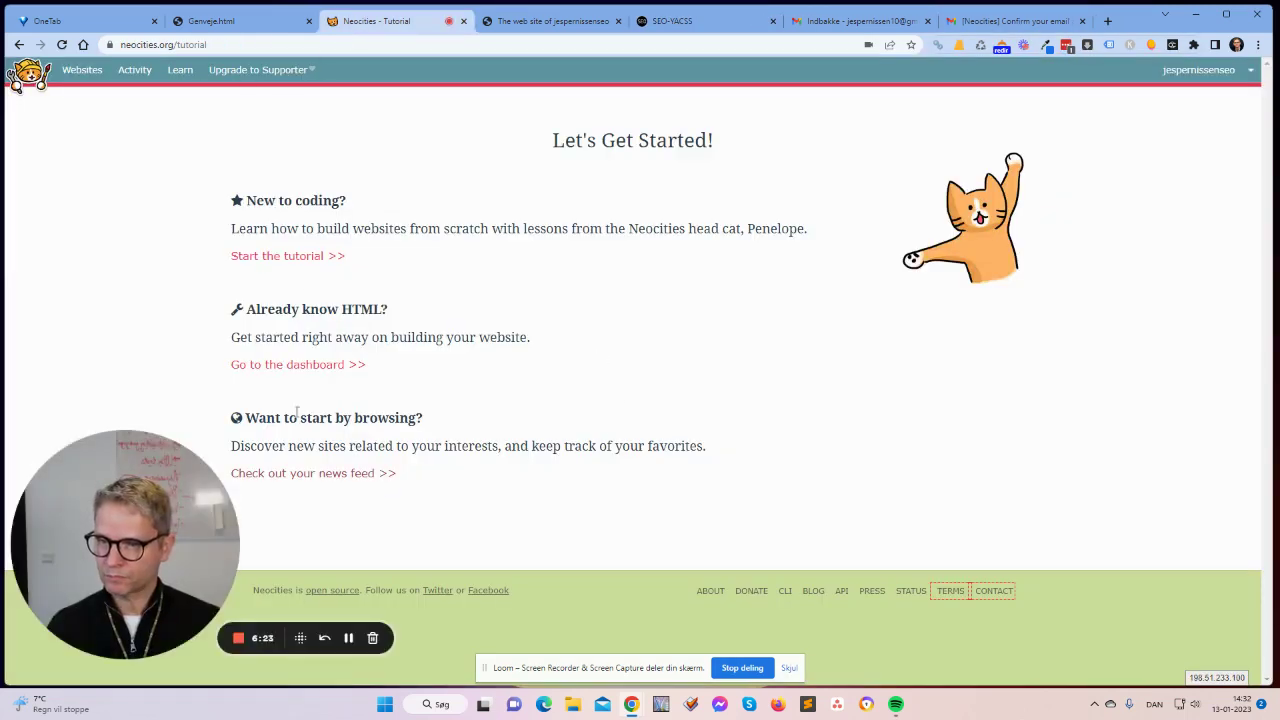
Generate a new API key on the site's Site Settings API Key tab.
{"action": "left_click", "coordinate": [281, 366]}
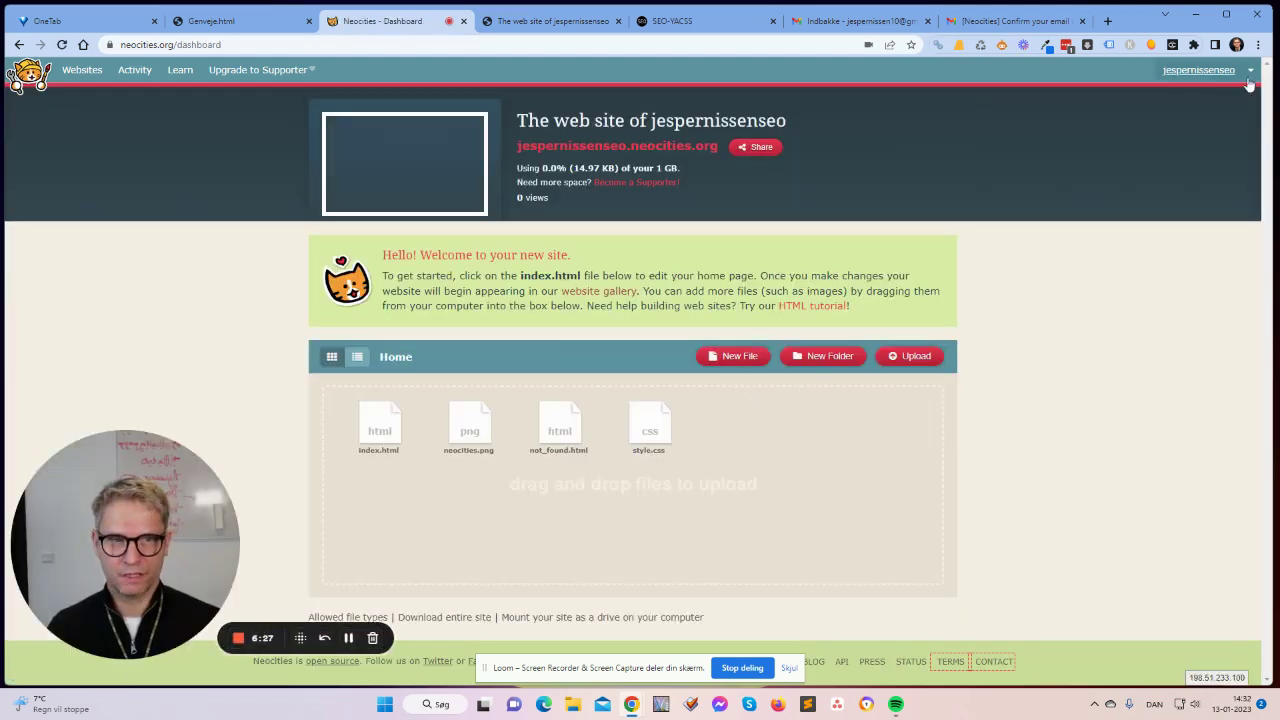
{"action": "mouse_move", "coordinate": [1249, 80]}
{"action": "left_click", "coordinate": [1178, 186]}
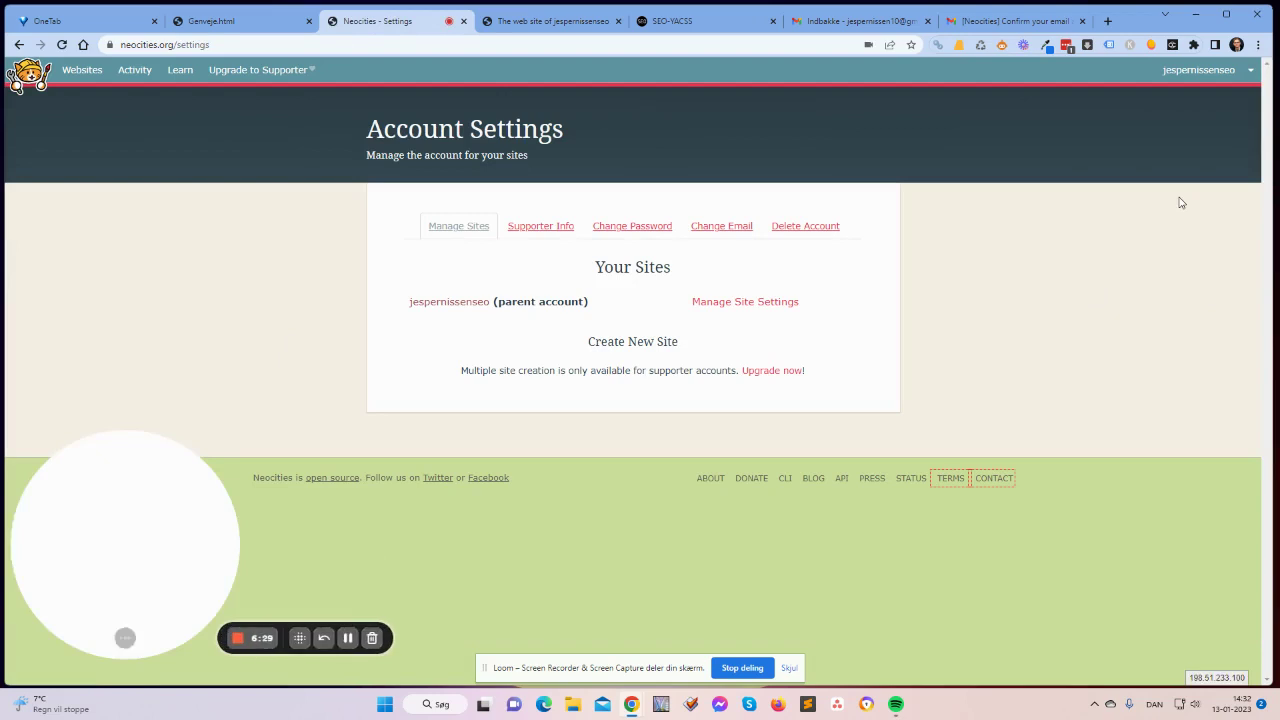
{"action": "left_click", "coordinate": [757, 309]}
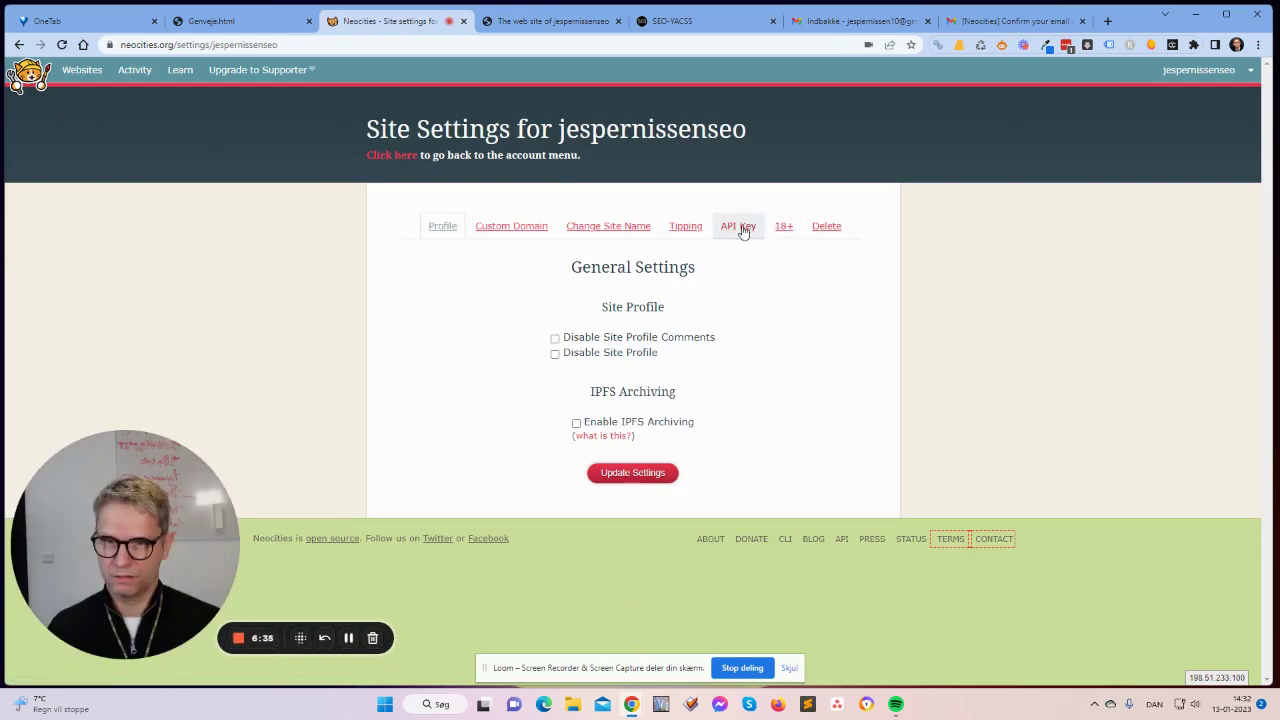
{"action": "left_click", "coordinate": [1205, 74]}
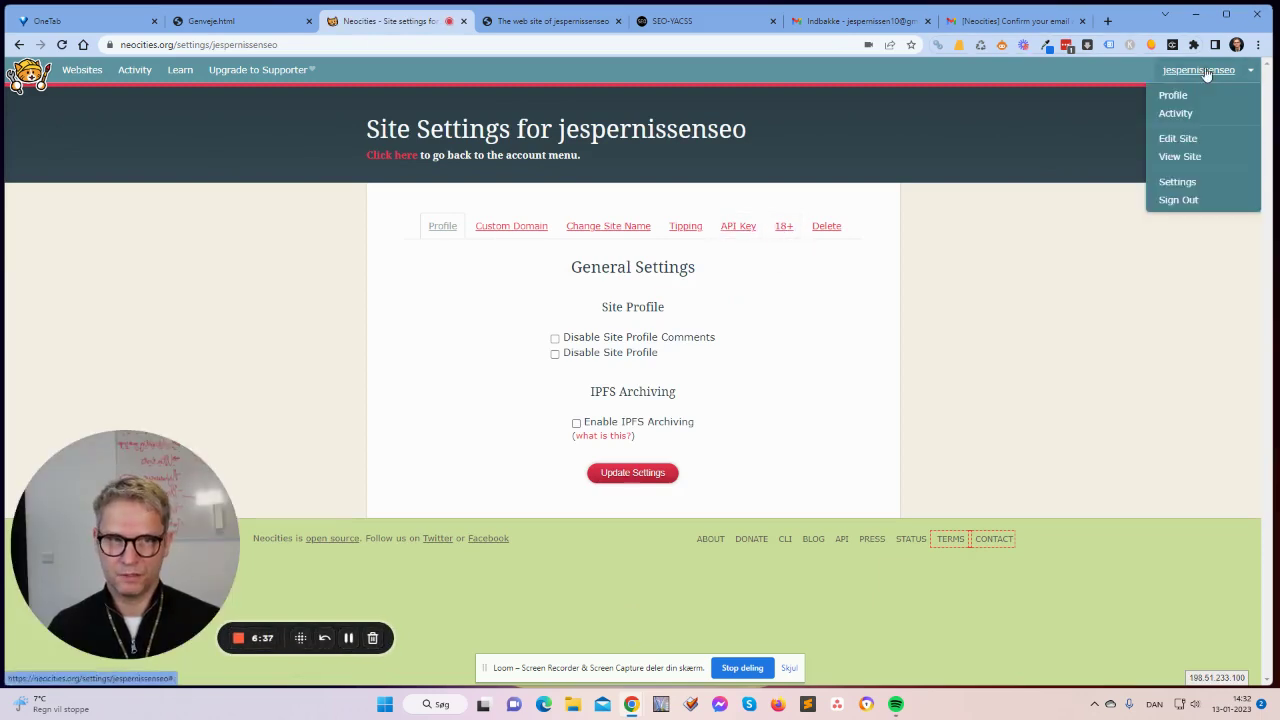
{"action": "left_click", "coordinate": [1178, 184]}
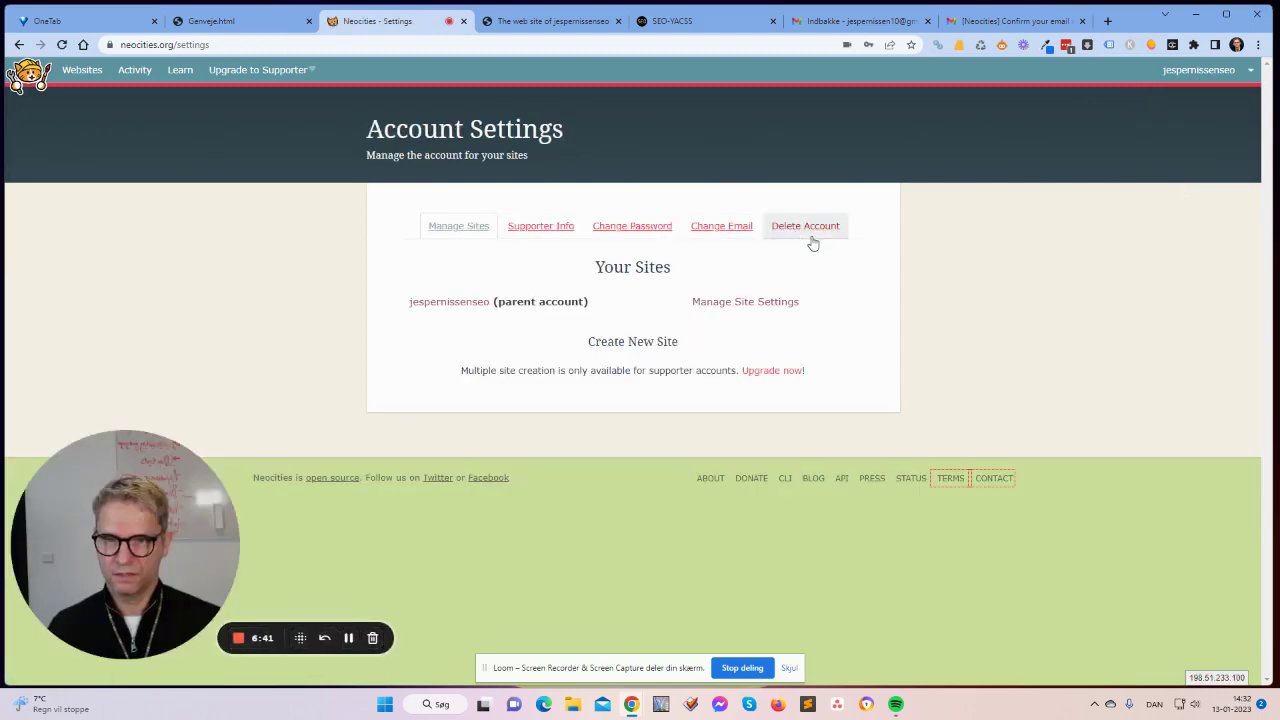
{"action": "left_click", "coordinate": [763, 303]}
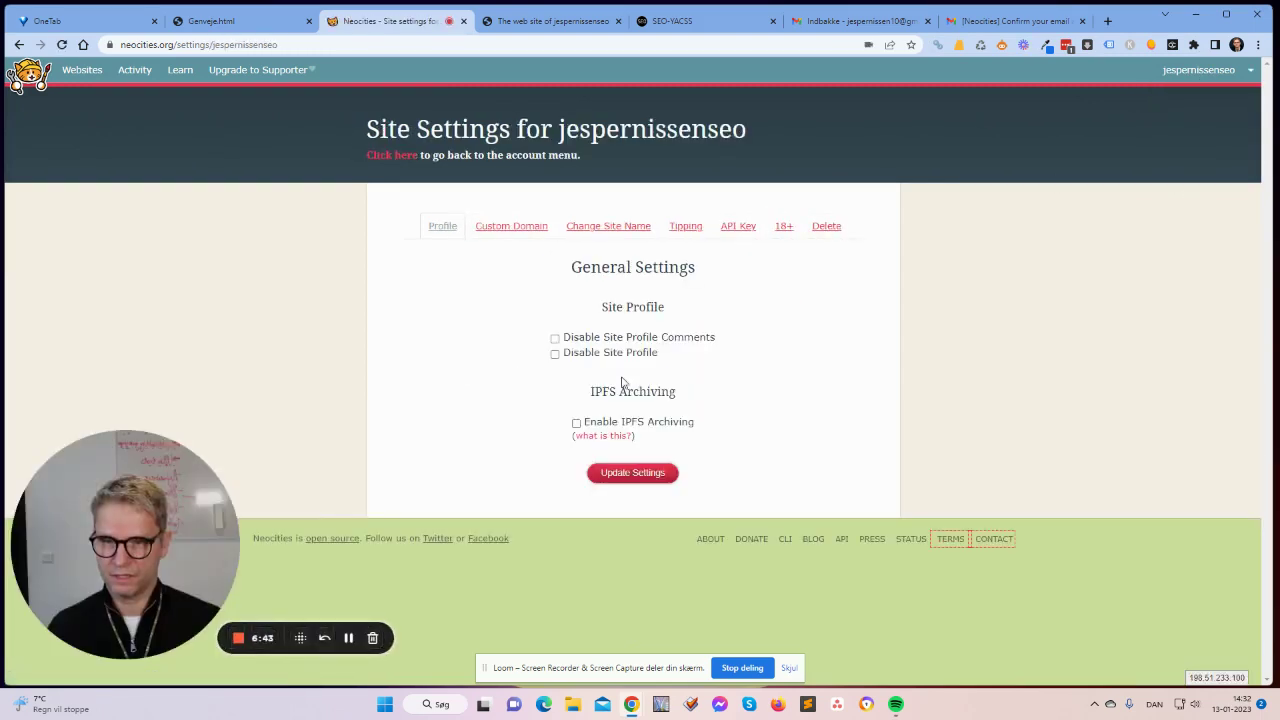
{"action": "left_click", "coordinate": [741, 227]}
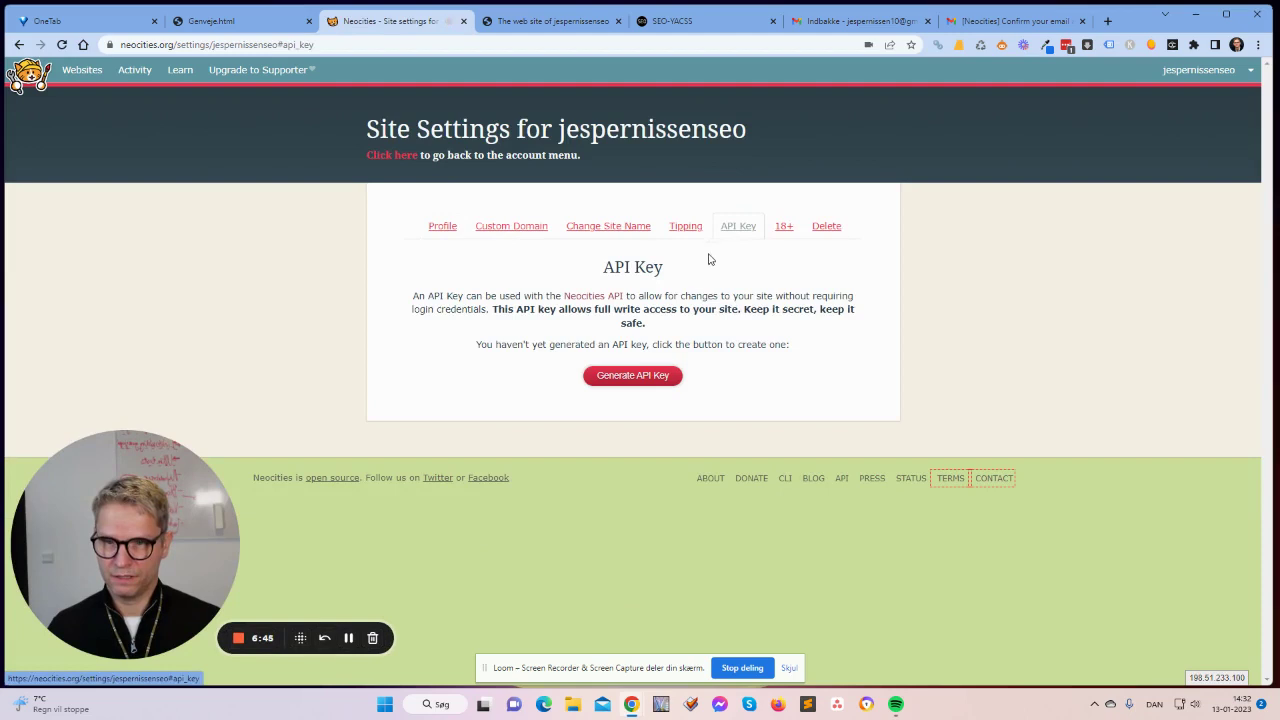
{"action": "left_click", "coordinate": [636, 382]}
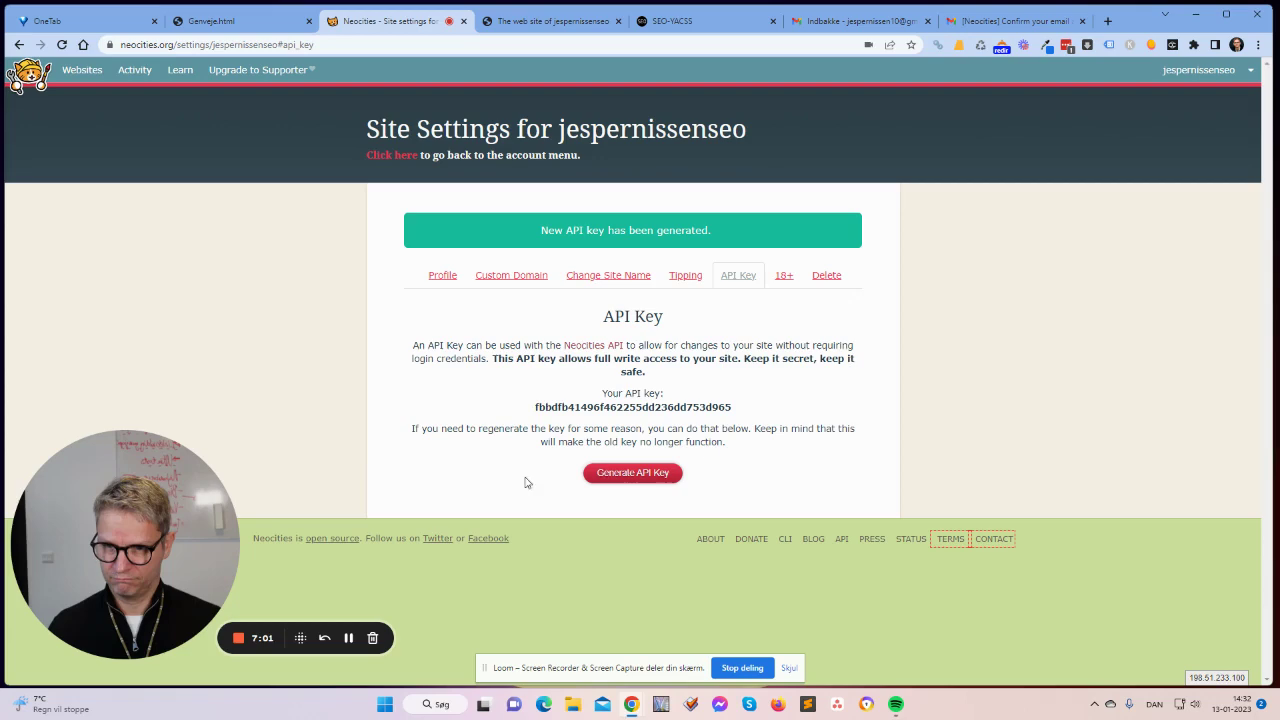
Copy the new API key into the SEO YACSS Api Key field and connect the account.
{"action": "left_click_drag", "start_coordinate": [742, 413], "coordinate": [535, 414]}
{"action": "right_click", "coordinate": [555, 406]}
{"action": "left_click", "coordinate": [619, 420]}
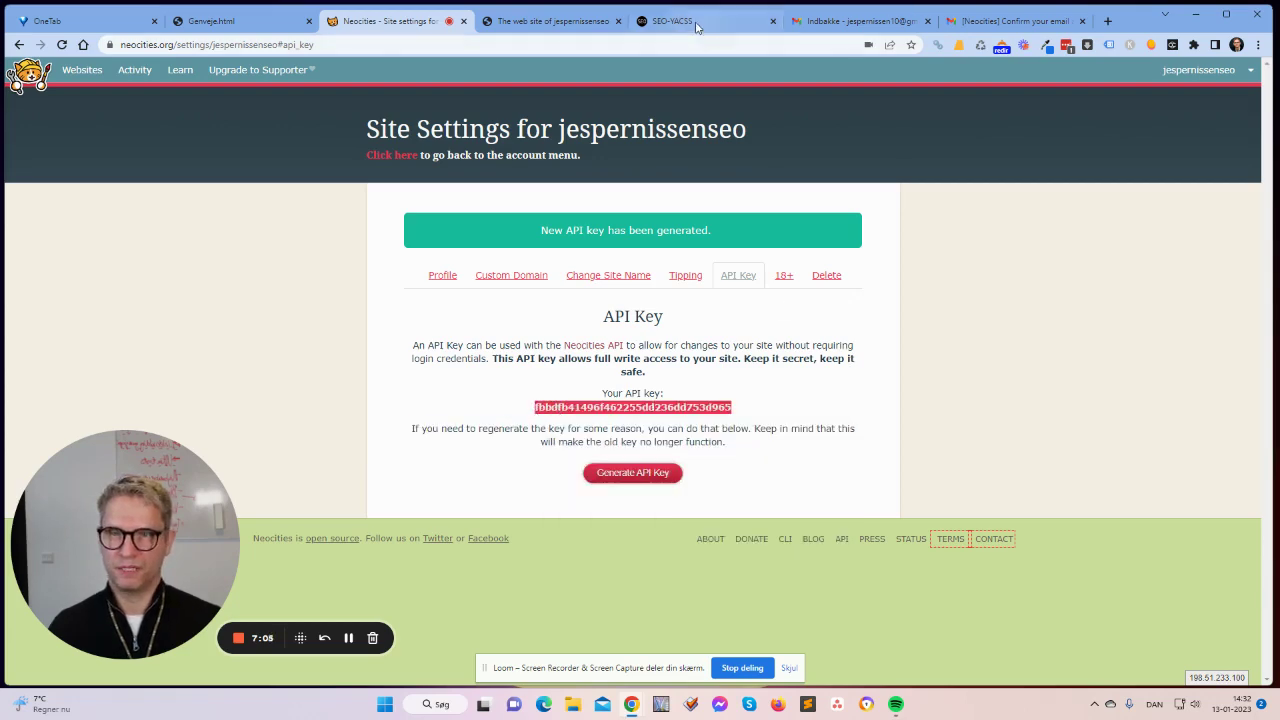
{"action": "left_click", "coordinate": [695, 20]}
{"action": "key", "text": "ctrl+v"}
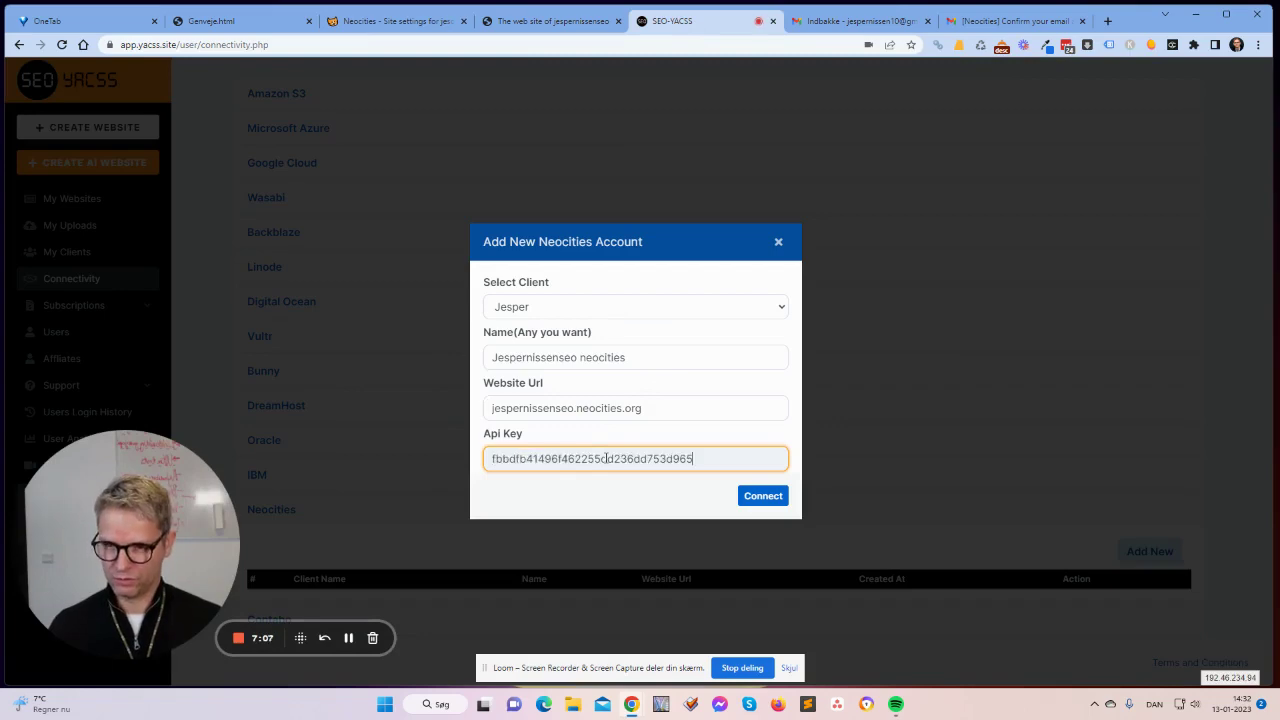
{"action": "left_click", "coordinate": [765, 495]}
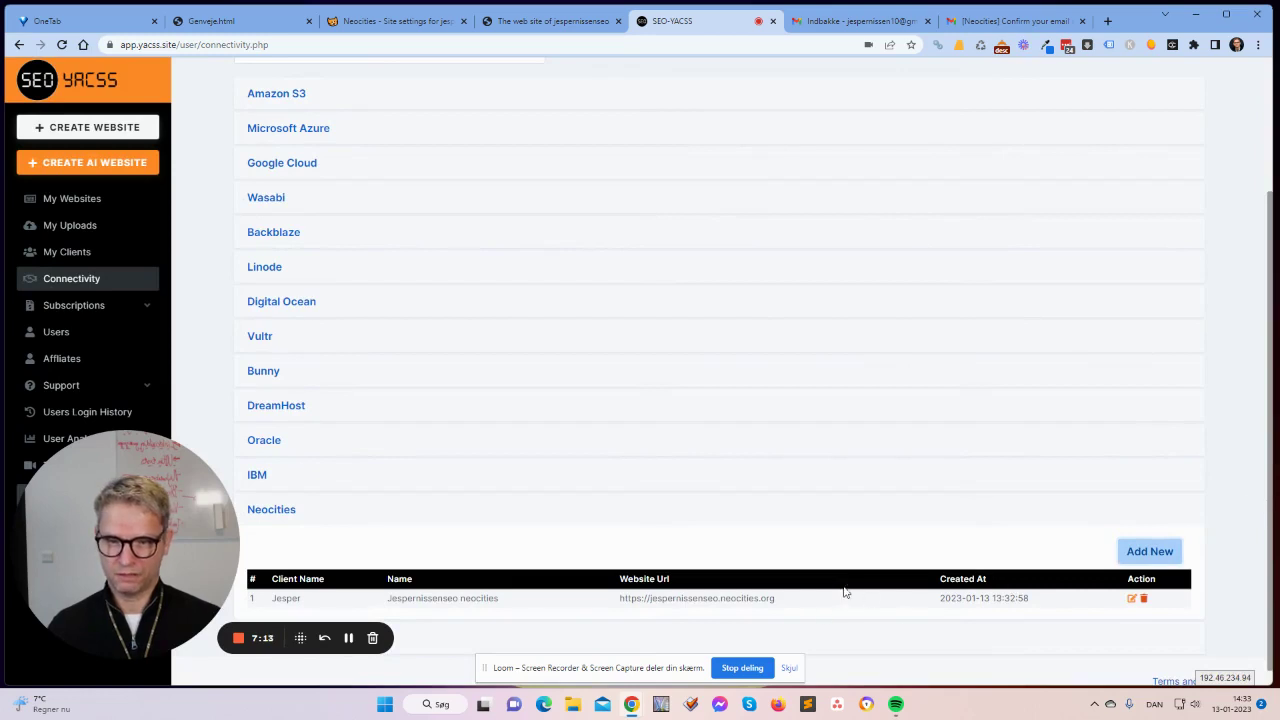
Create a new website with meta title 'link building training' and meta description 'links'.
{"action": "left_click", "coordinate": [87, 130]}
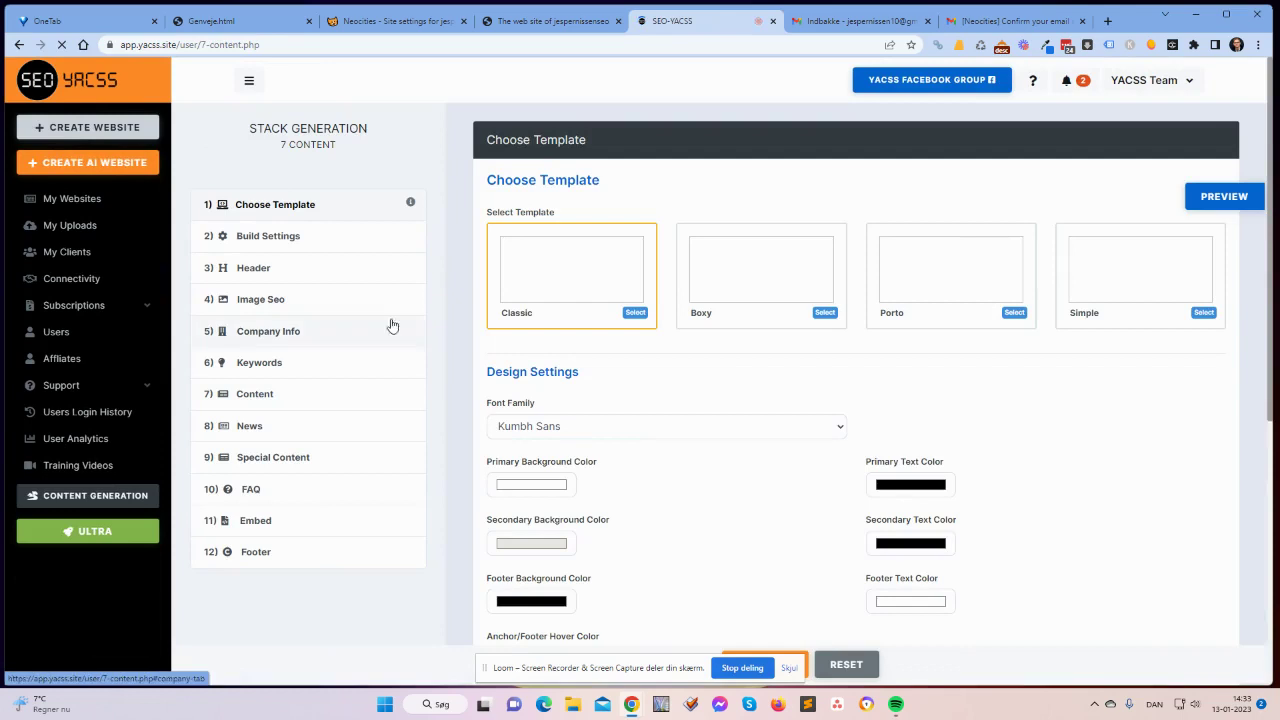
{"action": "left_click", "coordinate": [255, 268]}
{"action": "left_click", "coordinate": [624, 360]}
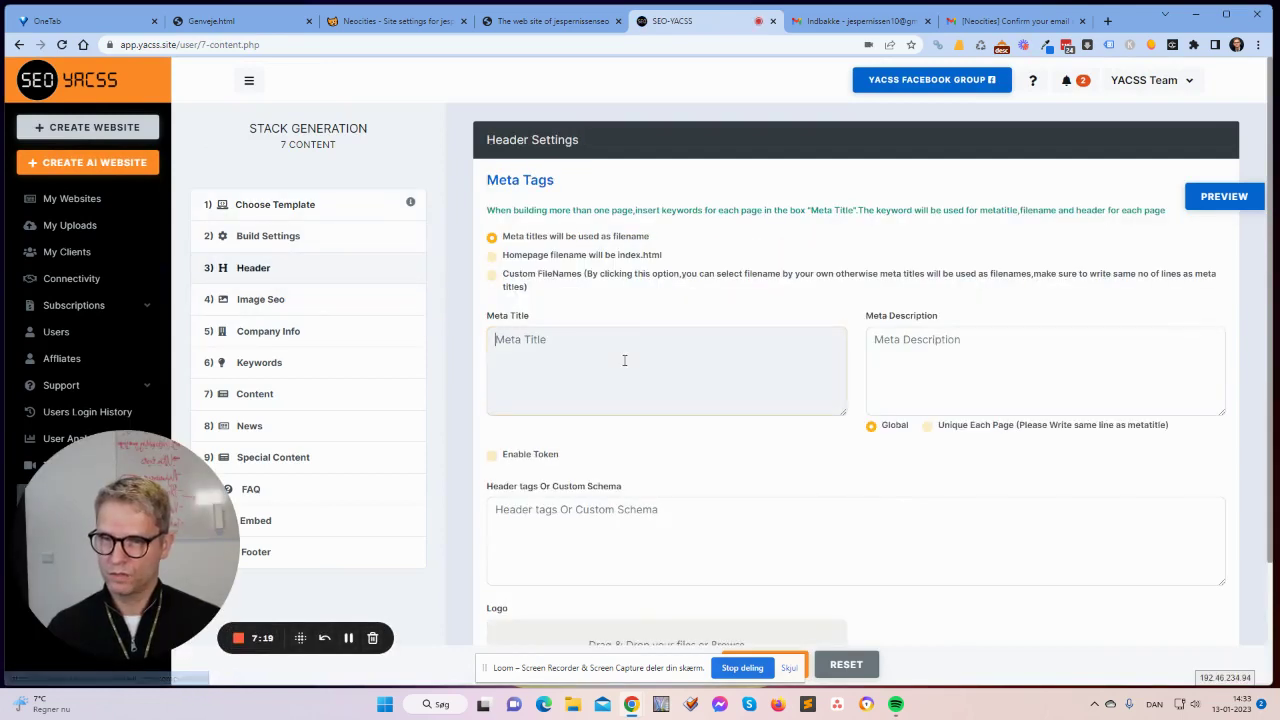
{"action": "type", "text": "link building training"}
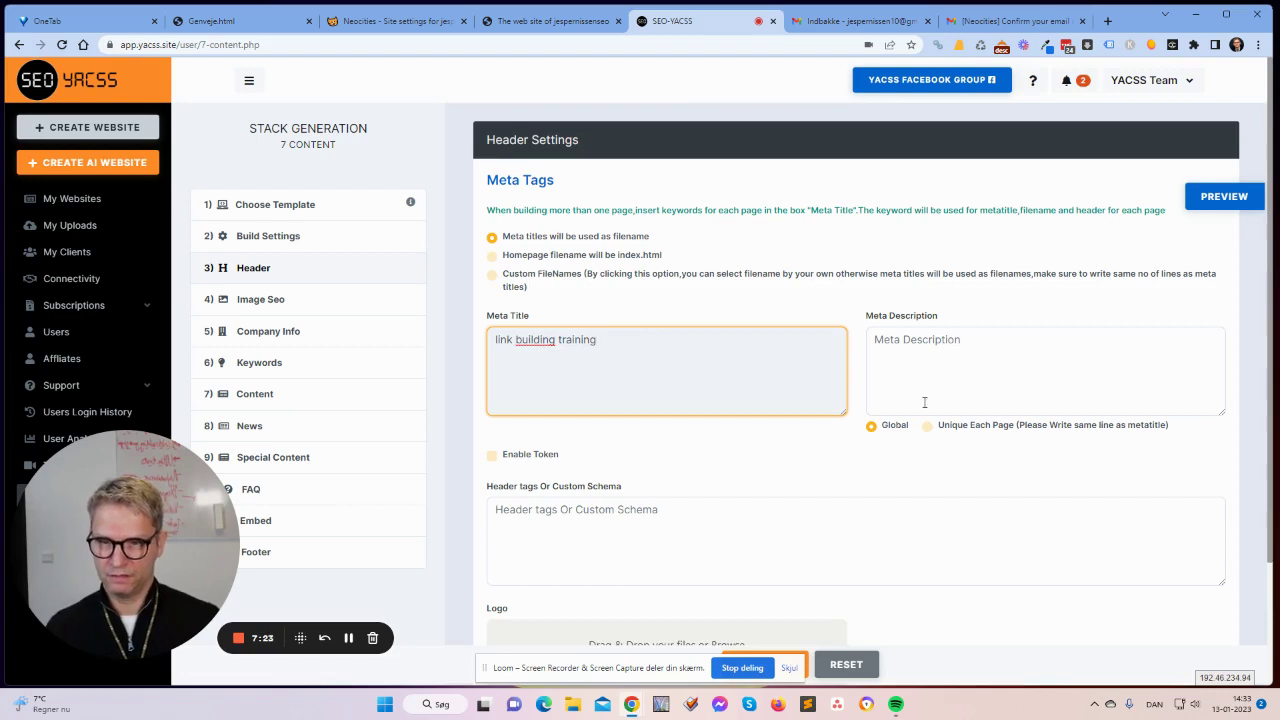
{"action": "left_click", "coordinate": [924, 402]}
{"action": "type", "text": "links"}
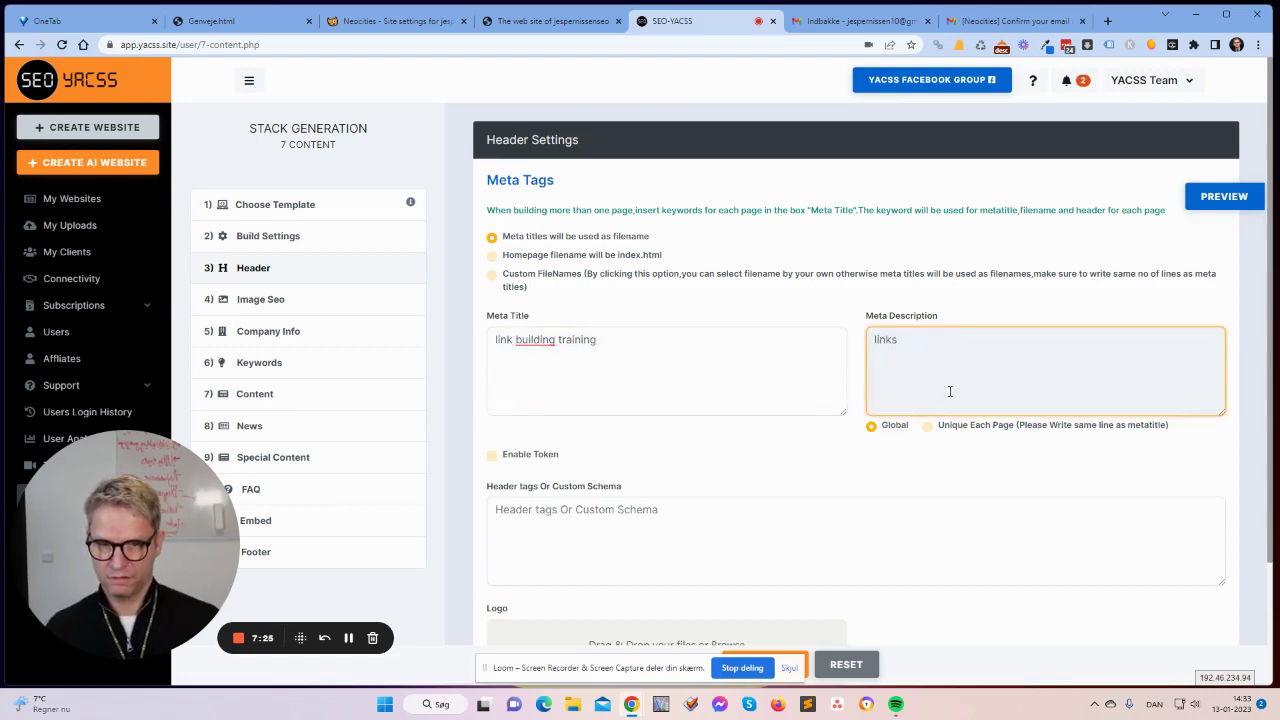
Preview the page with its new meta title and return to the editor.
{"action": "left_click", "coordinate": [1226, 212]}
{"action": "scroll", "coordinate": [980, 378], "scroll_direction": "down", "scroll_amount": 4}
{"action": "scroll", "coordinate": [967, 377], "scroll_direction": "up", "scroll_amount": 4}
{"action": "left_click", "coordinate": [612, 21]}
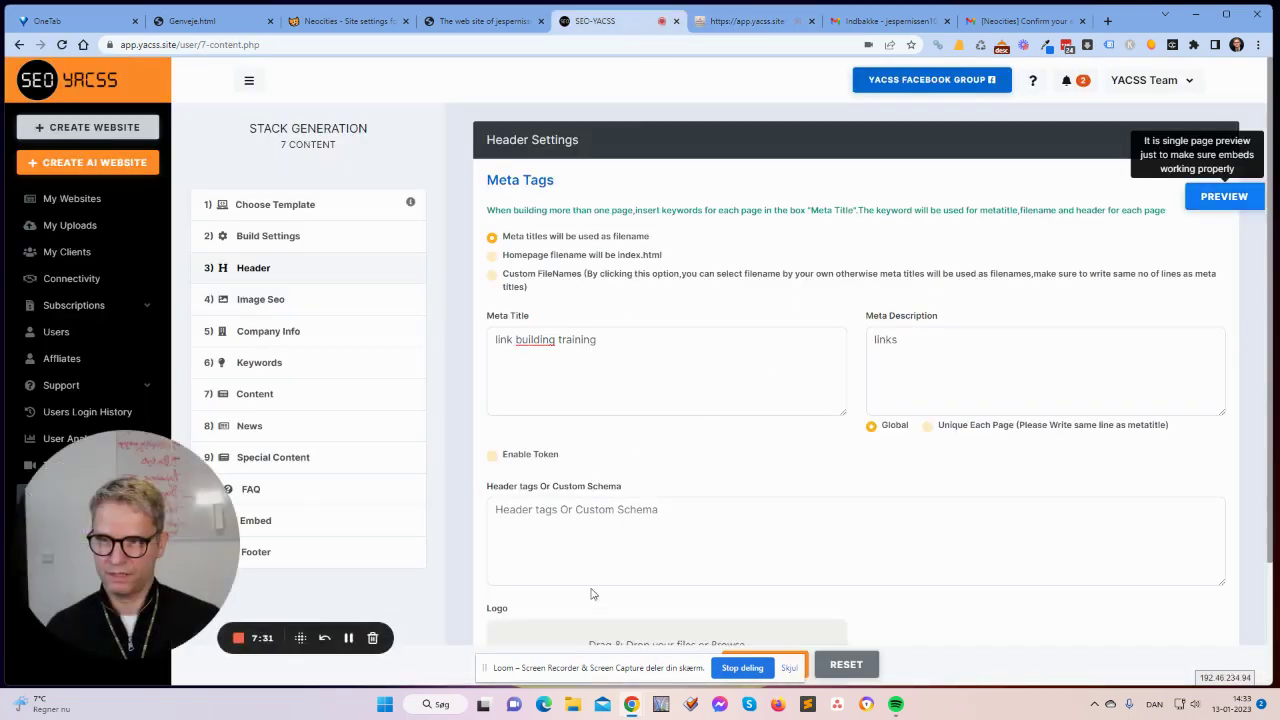
{"action": "left_click", "coordinate": [268, 302]}
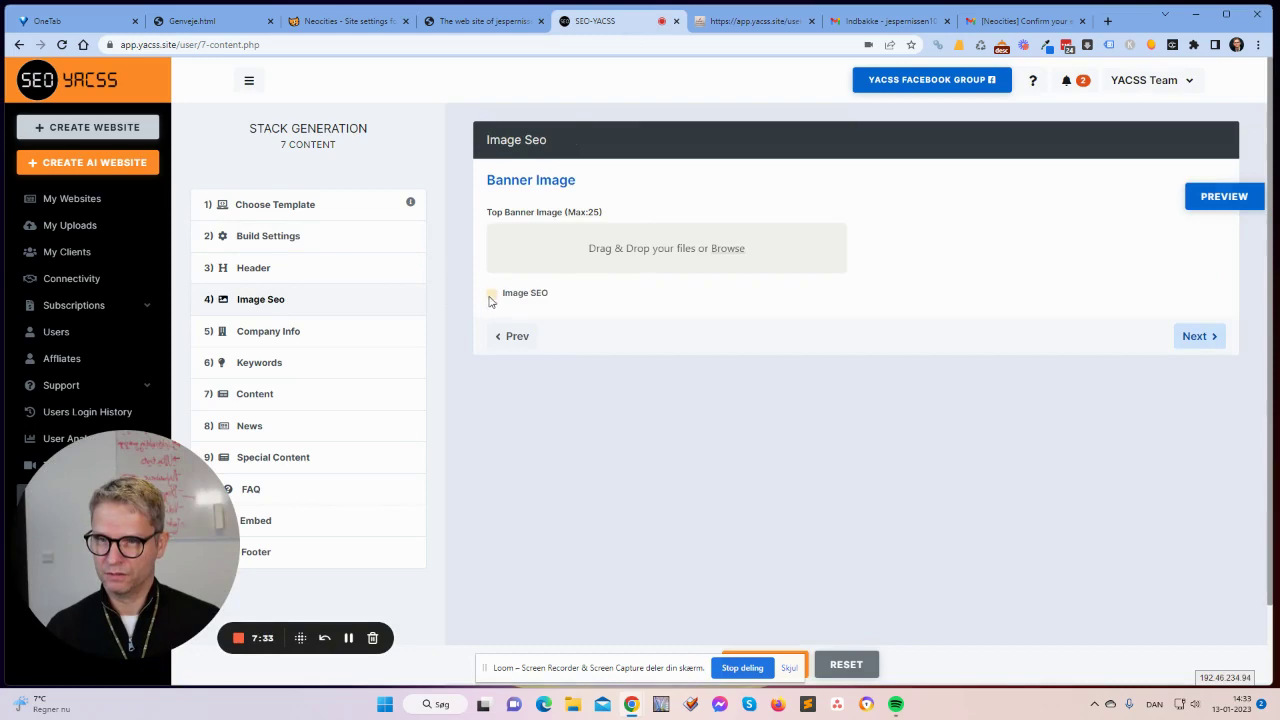
Enable Image SEO and upload the Depositphotos_289845468_S_compressed banner image.
{"action": "left_click", "coordinate": [491, 295]}
{"action": "left_click", "coordinate": [724, 252]}
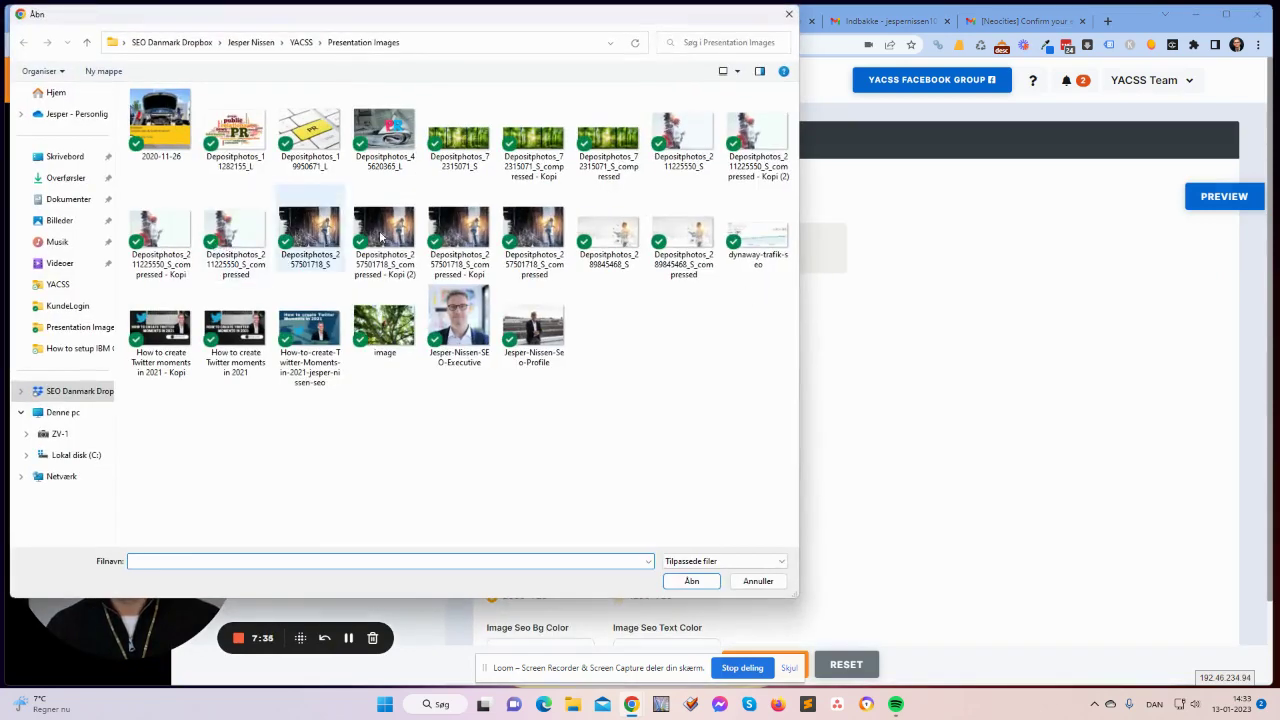
{"action": "left_click", "coordinate": [695, 237]}
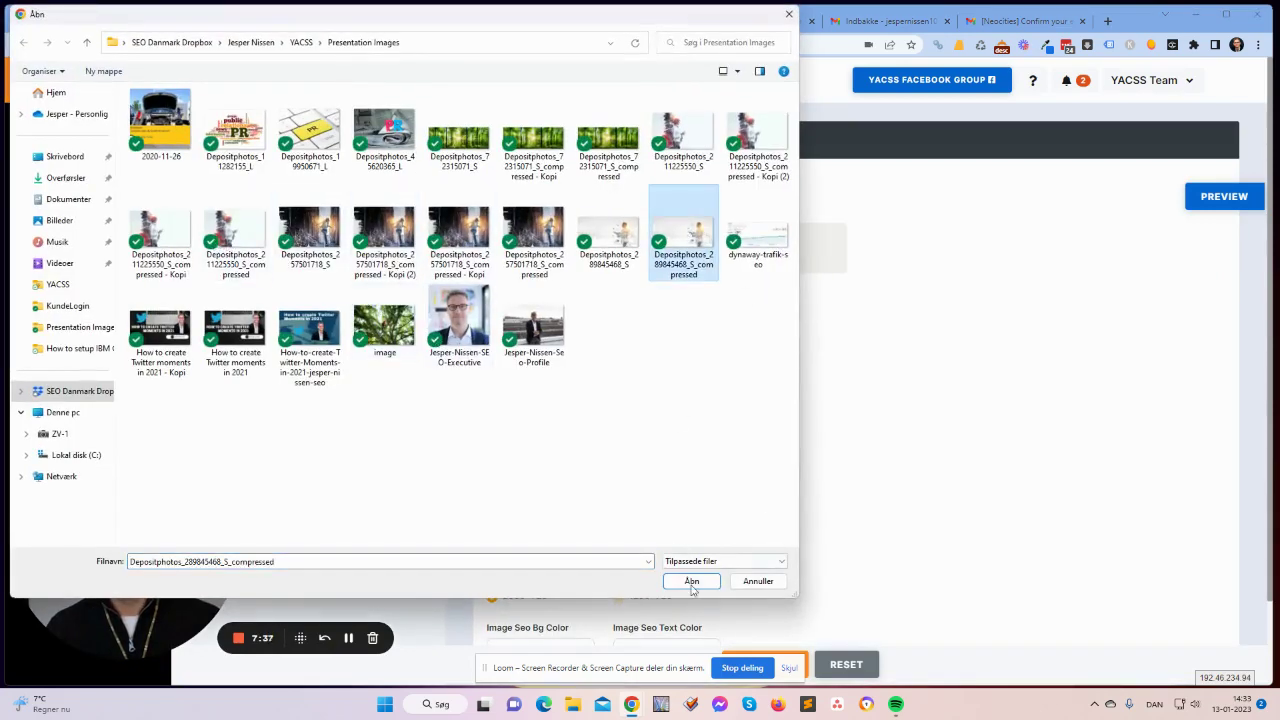
{"action": "left_click", "coordinate": [691, 582]}
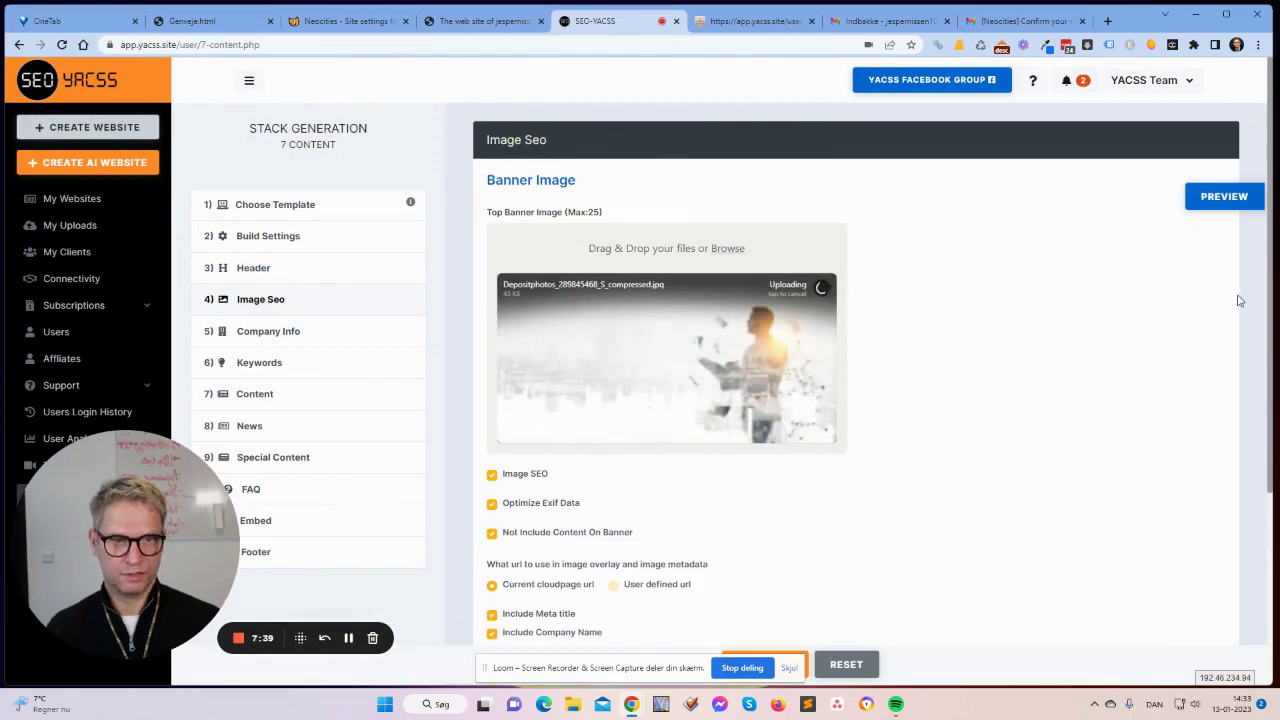
Preview the page with the banner, then generate the site's HTML files.
{"action": "left_click", "coordinate": [1222, 196]}
{"action": "scroll", "coordinate": [1139, 250], "scroll_direction": "down", "scroll_amount": 5}
{"action": "scroll", "coordinate": [1139, 250], "scroll_direction": "up", "scroll_amount": 5}
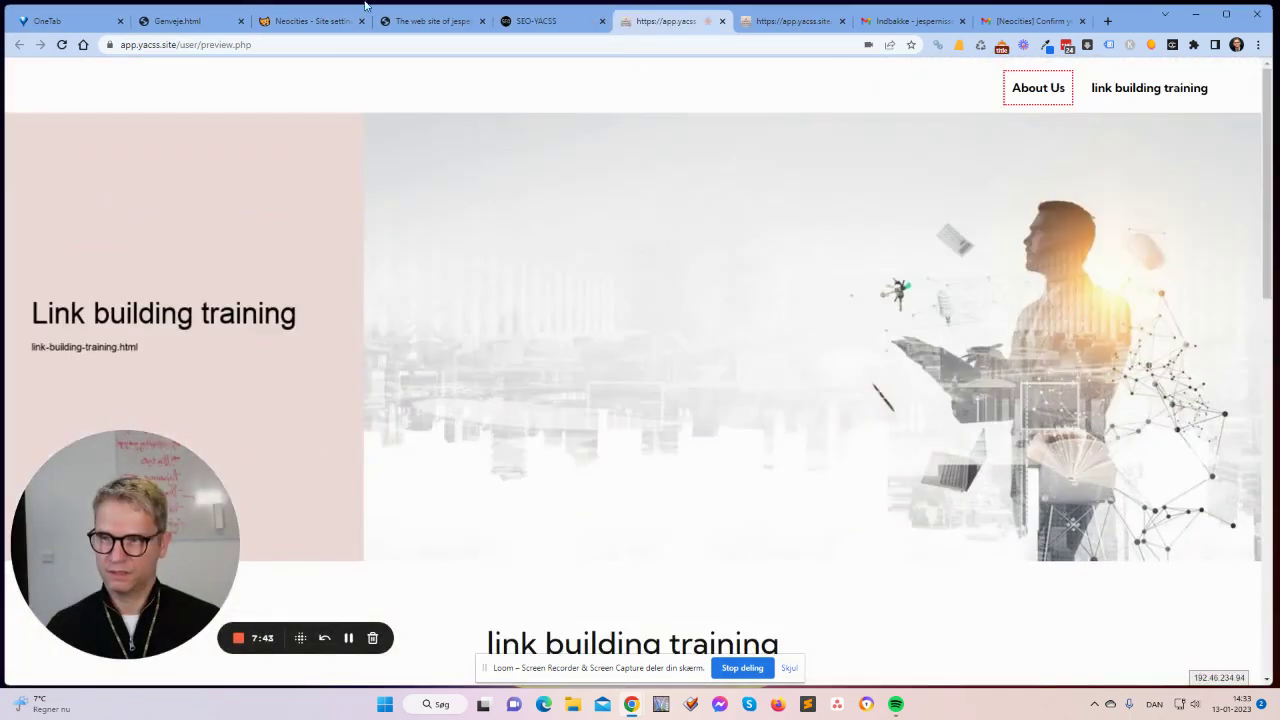
{"action": "left_click", "coordinate": [530, 21]}
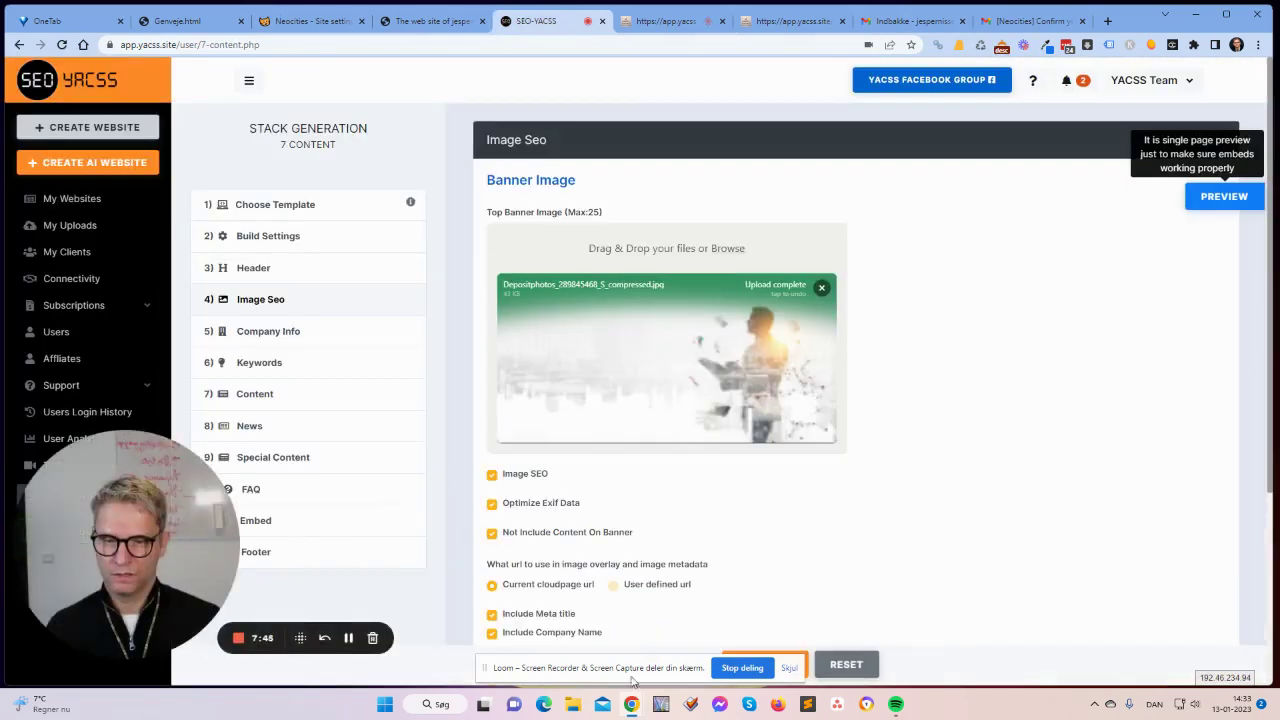
{"action": "left_click", "coordinate": [765, 664]}
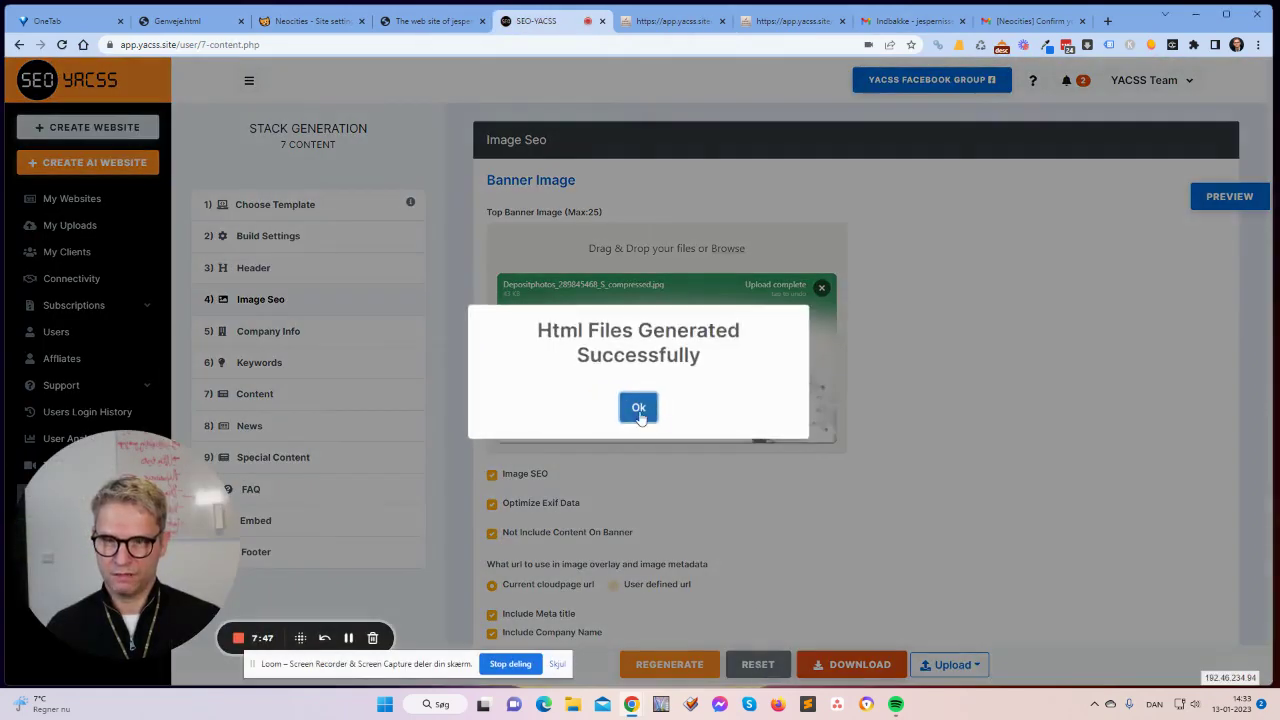
Set up a Neocities upload with the client and the connected Neocities account.
{"action": "left_click", "coordinate": [638, 408]}
{"action": "left_click", "coordinate": [964, 665]}
{"action": "left_click", "coordinate": [966, 582]}
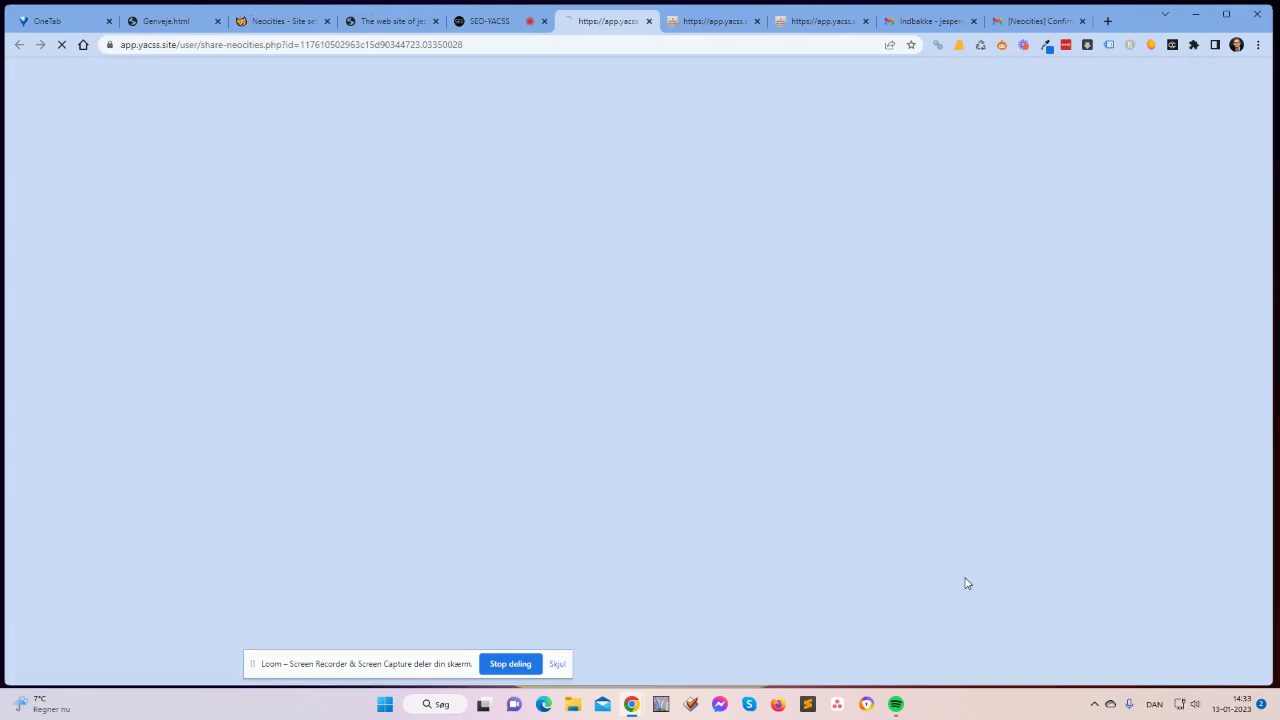
{"action": "left_click", "coordinate": [398, 238]}
{"action": "left_click", "coordinate": [285, 268]}
{"action": "left_click", "coordinate": [607, 240]}
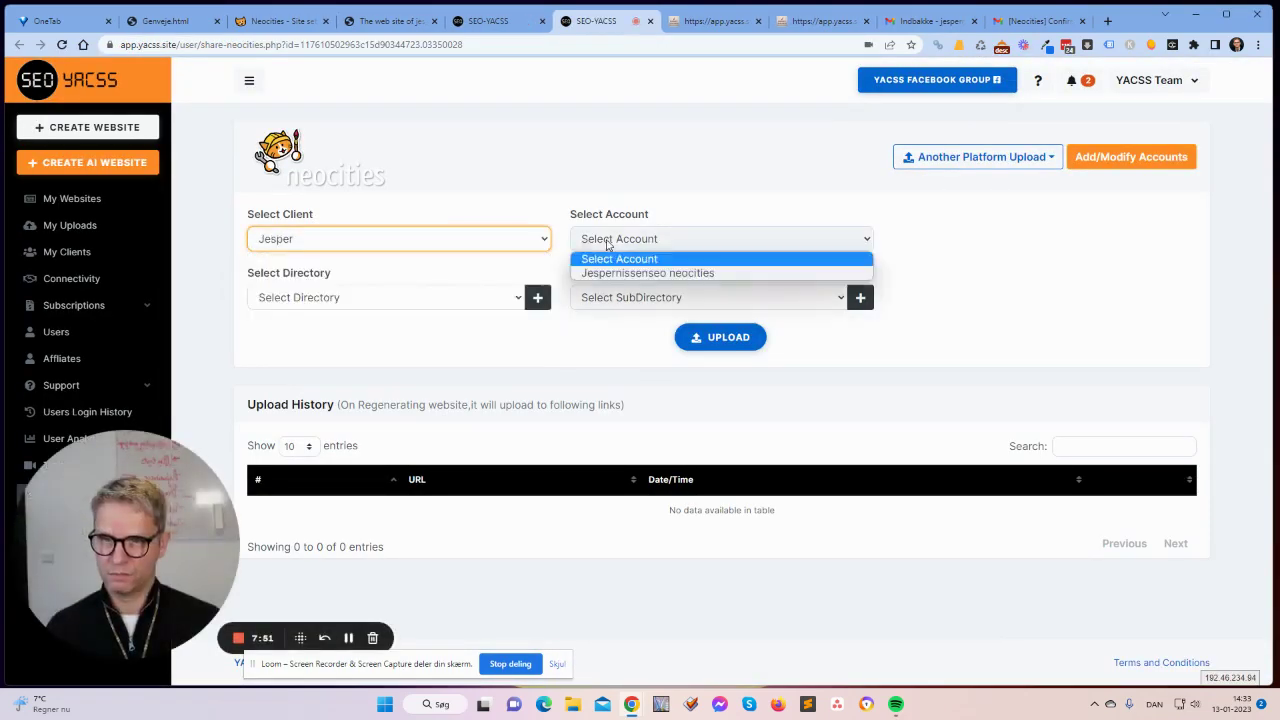
{"action": "left_click", "coordinate": [620, 273]}
Upload the pages to Neocities, confirming the overwrite of existing site files.
{"action": "left_click", "coordinate": [410, 298]}
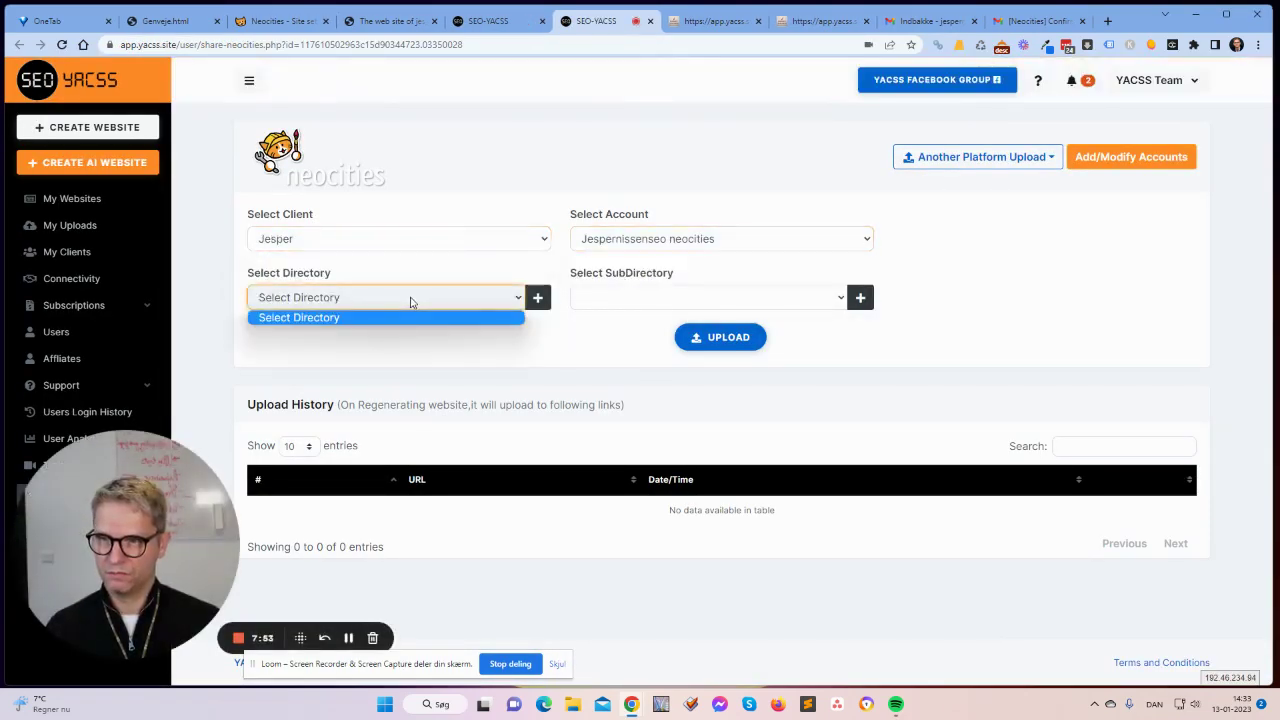
{"action": "left_click", "coordinate": [720, 337]}
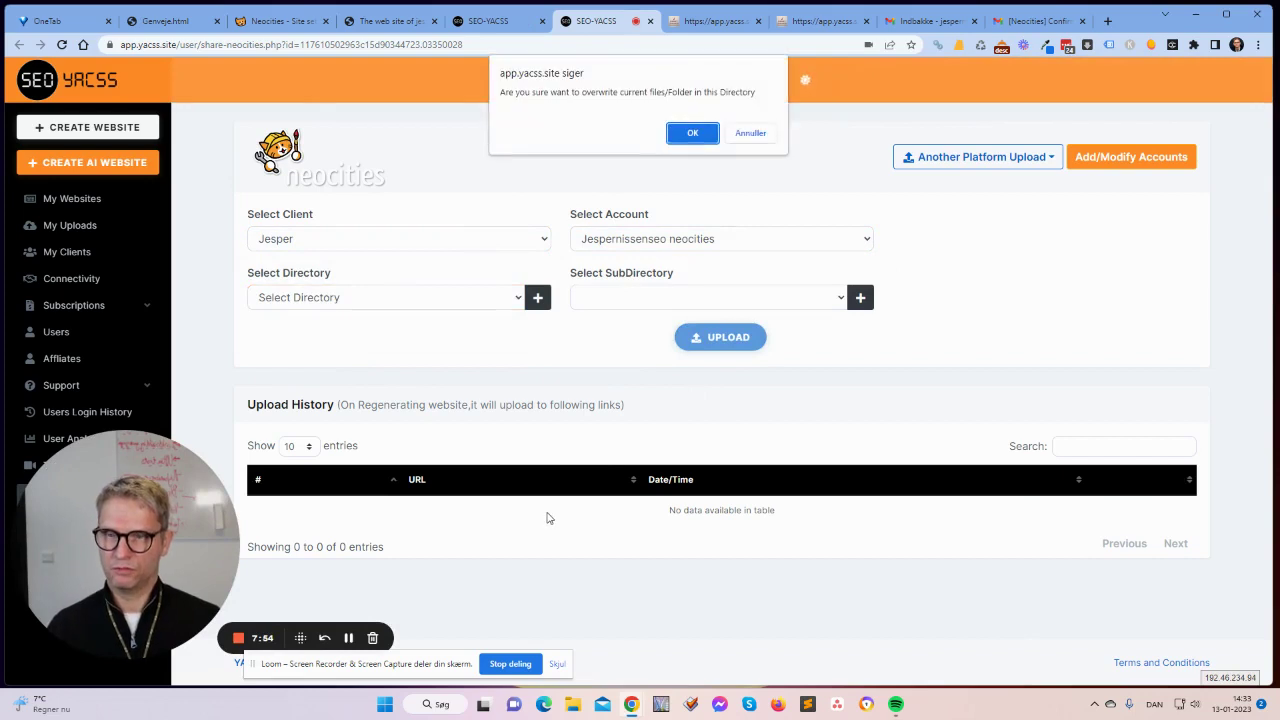
{"action": "left_click", "coordinate": [693, 134]}
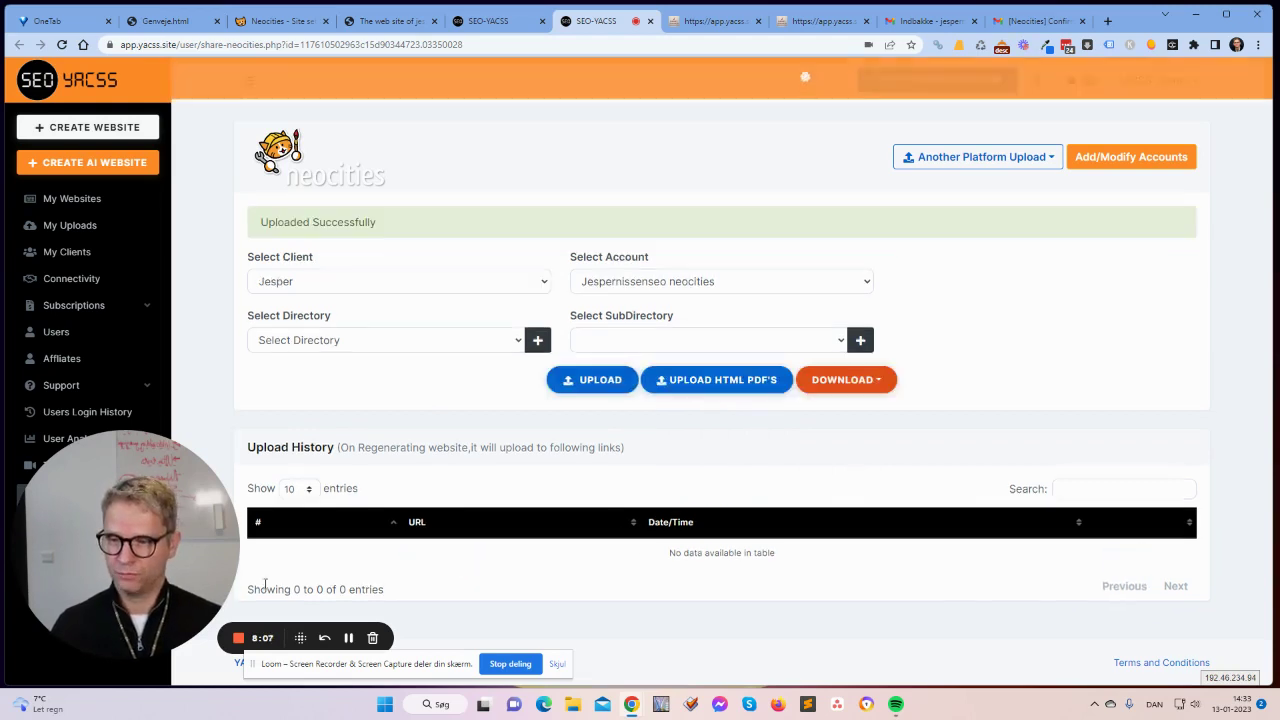
{"action": "left_click", "coordinate": [537, 563]}
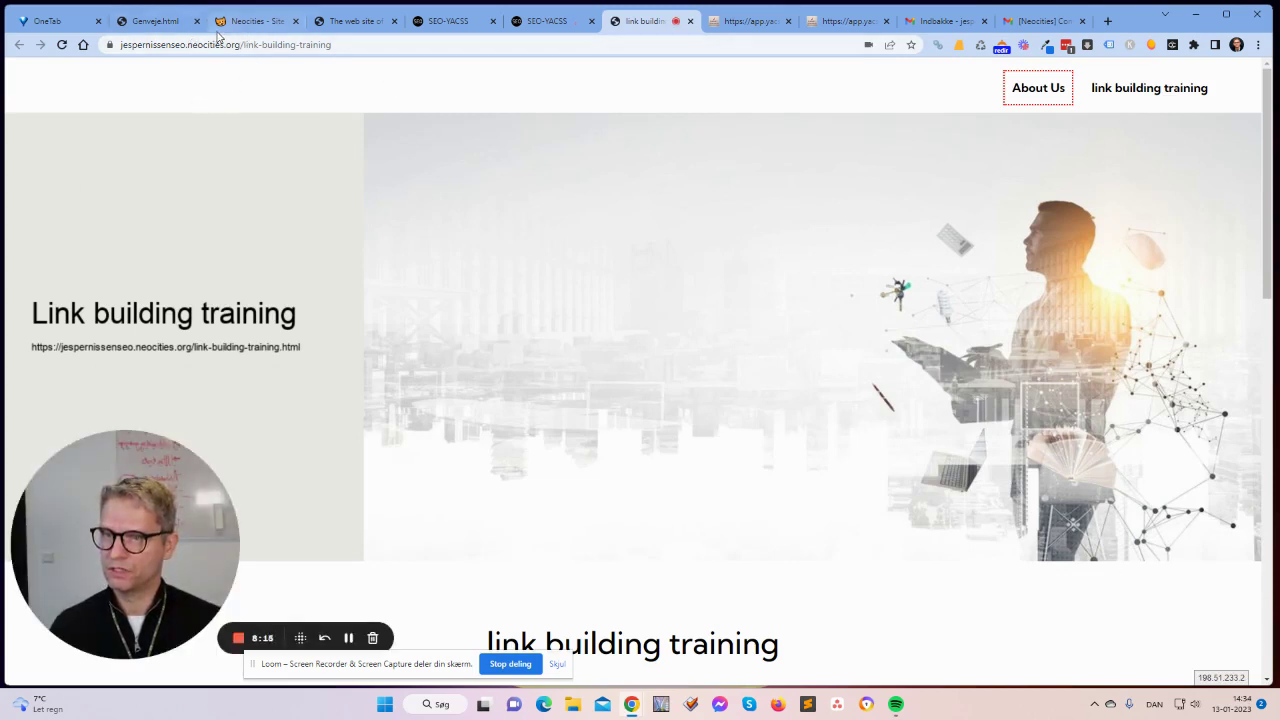
Read Mangools exact-URL metrics for the live page: Domain Authority 85, Page Authority 36.
{"action": "left_click", "coordinate": [340, 44]}
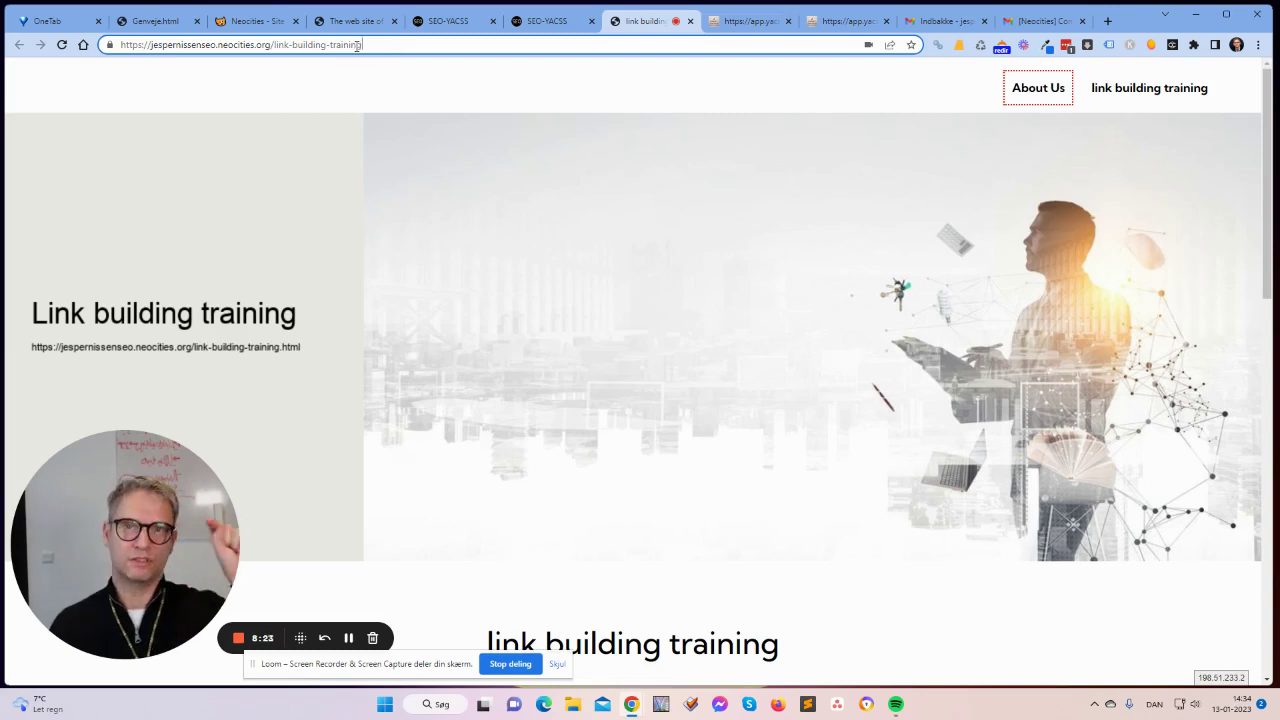
{"action": "left_click", "coordinate": [1151, 44]}
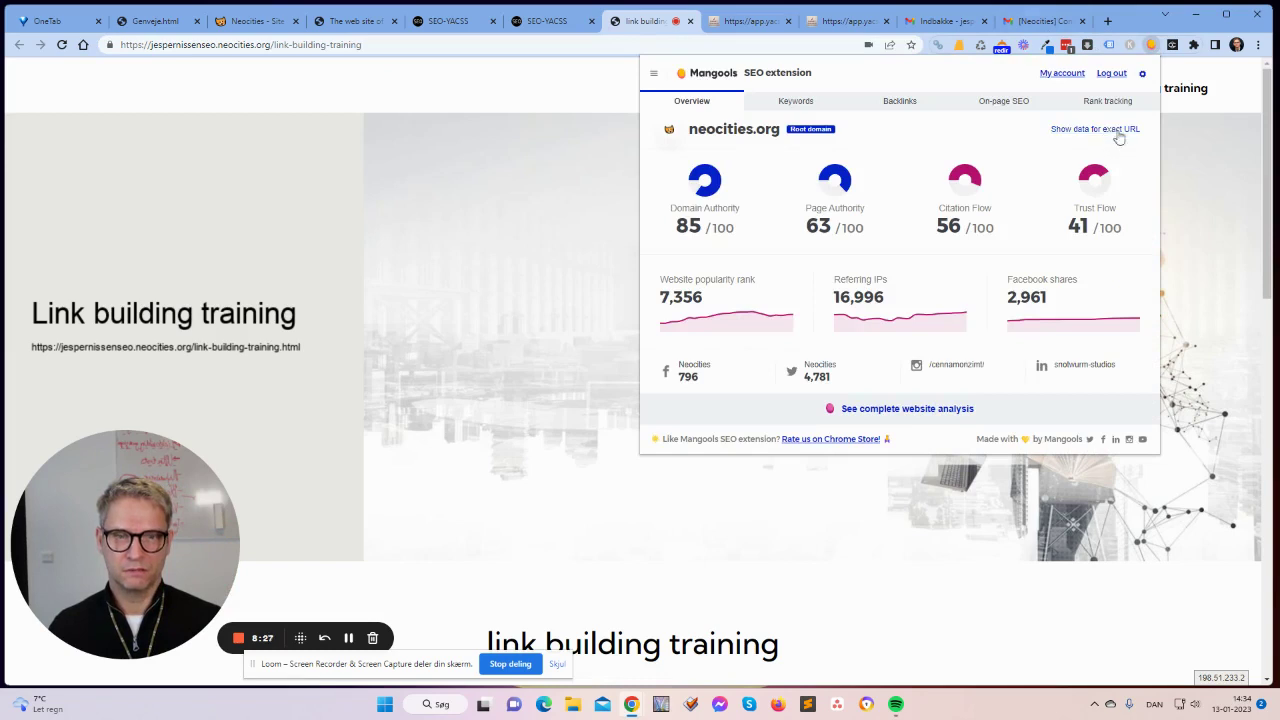
{"action": "left_click", "coordinate": [1117, 130]}
{"action": "double_click", "coordinate": [686, 228]}
{"action": "double_click", "coordinate": [824, 229]}
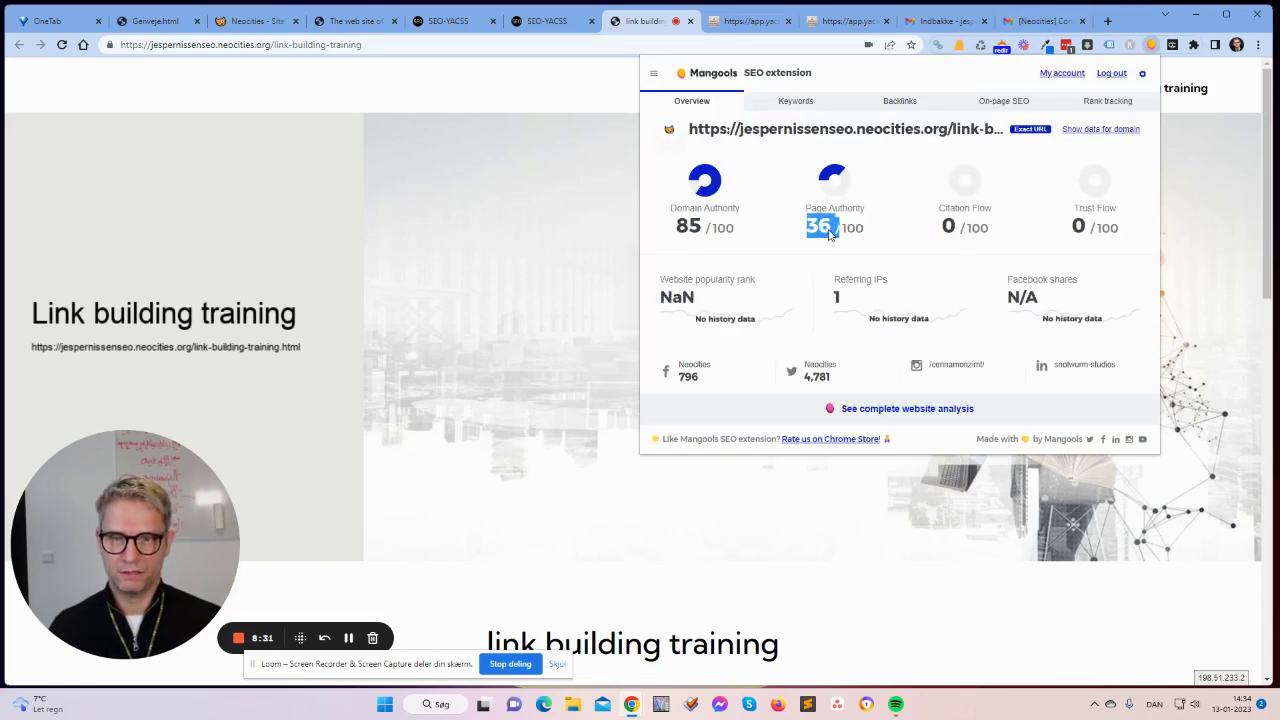
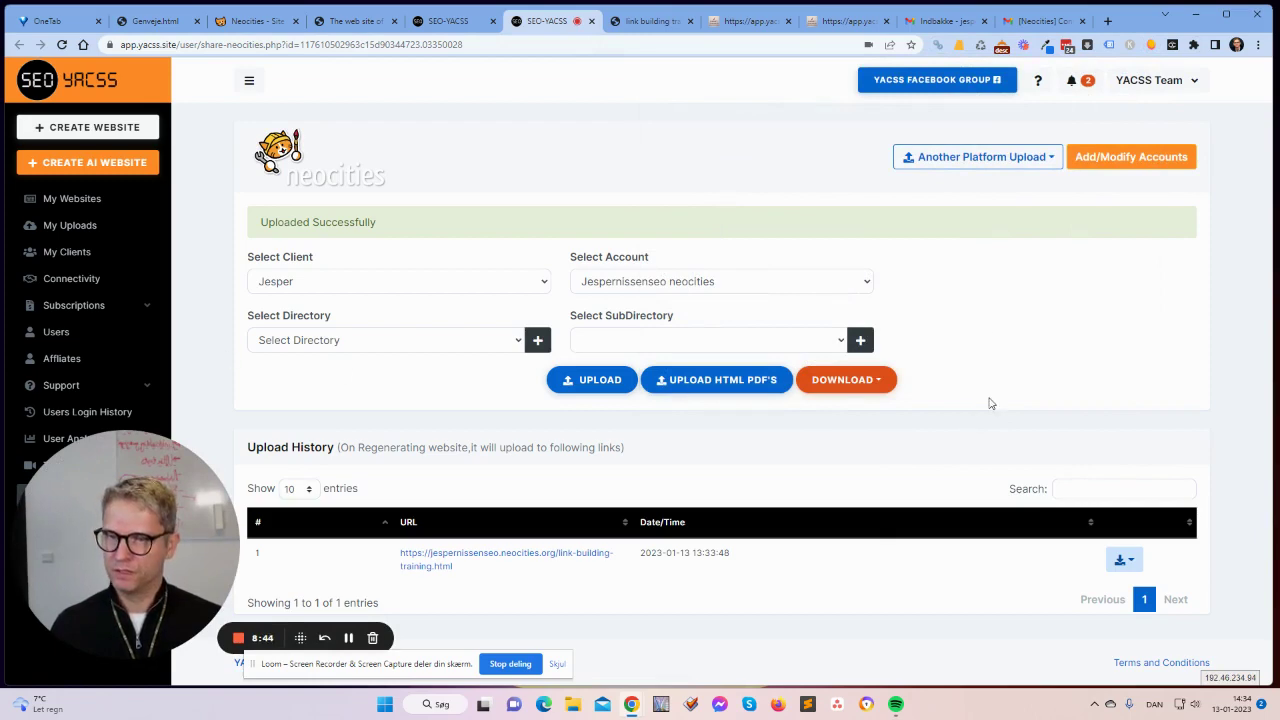
Show the live 'Link building training' page on neocities.org and highlight its domain.
{"action": "left_click", "coordinate": [760, 27]}
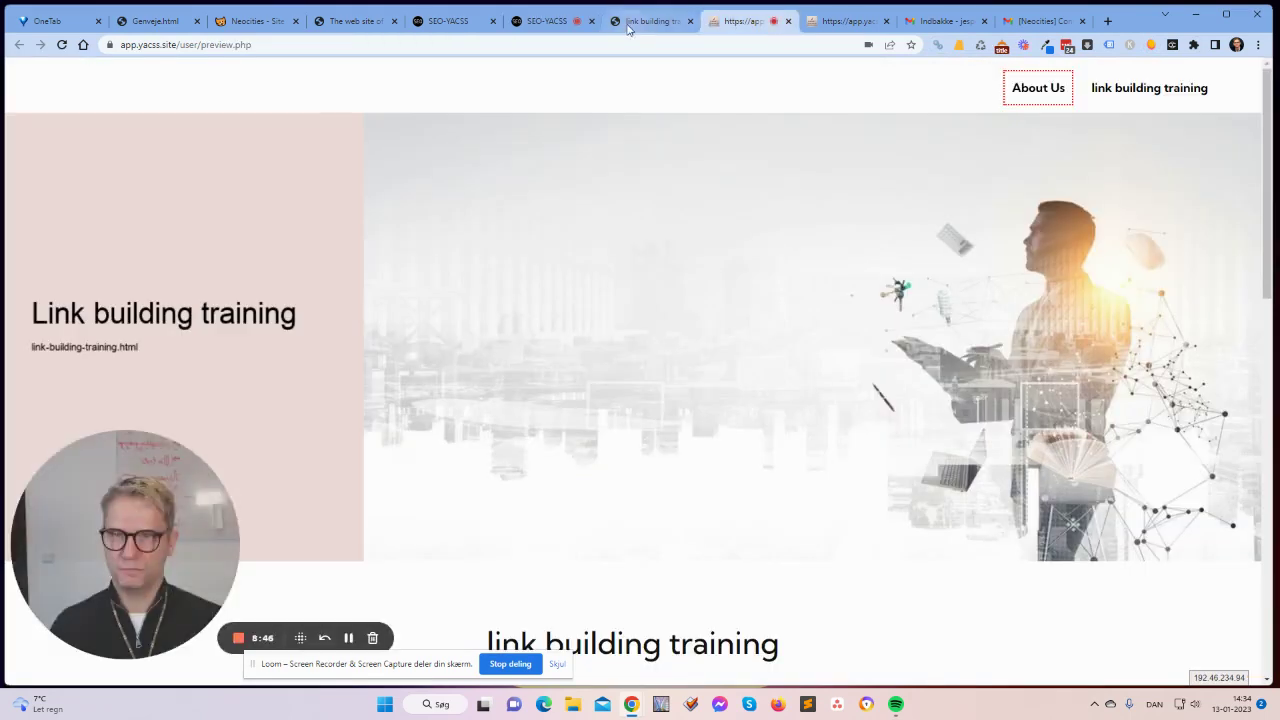
{"action": "left_click", "coordinate": [645, 21]}
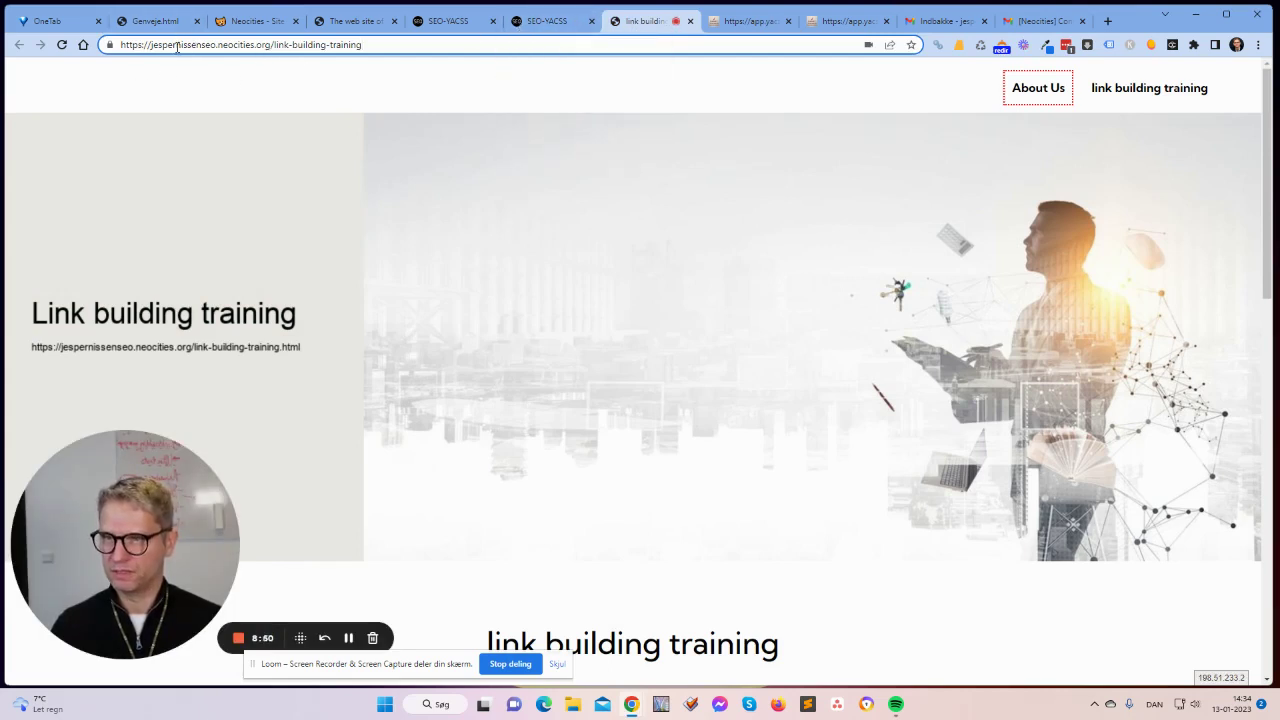
{"action": "left_click_drag", "start_coordinate": [151, 44], "coordinate": [272, 46]}
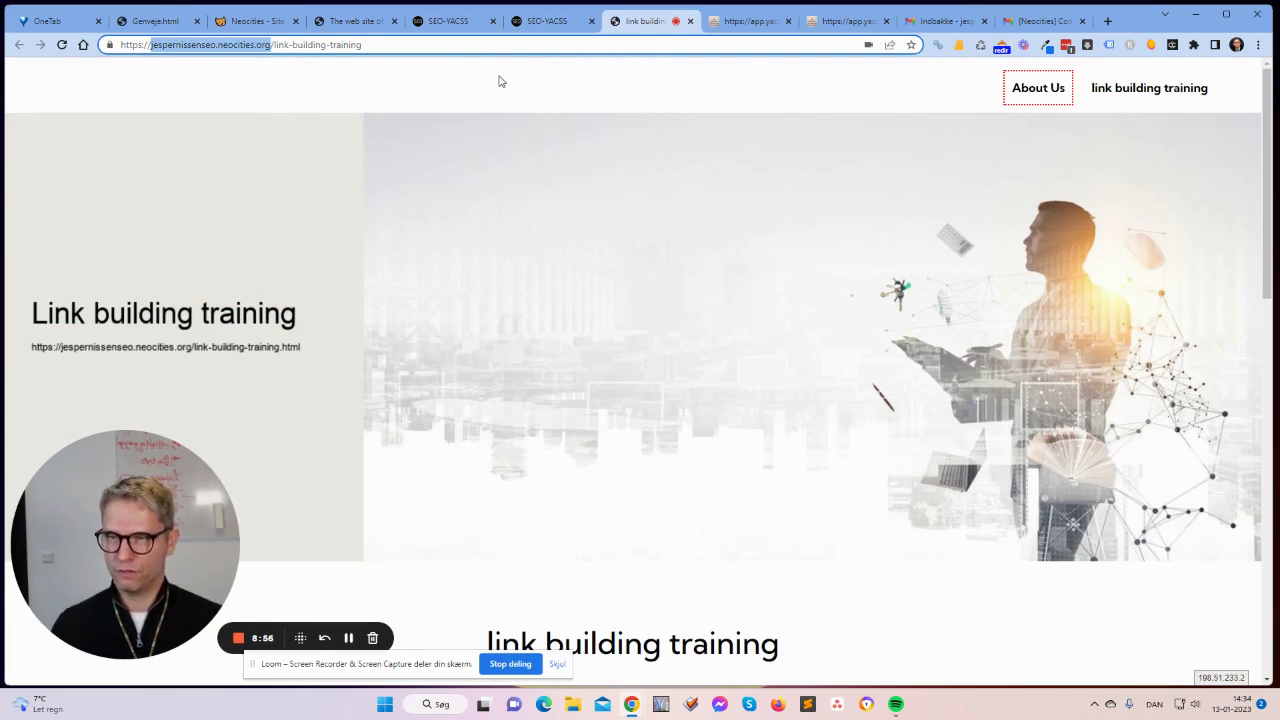
{"action": "left_click", "coordinate": [1164, 13]}
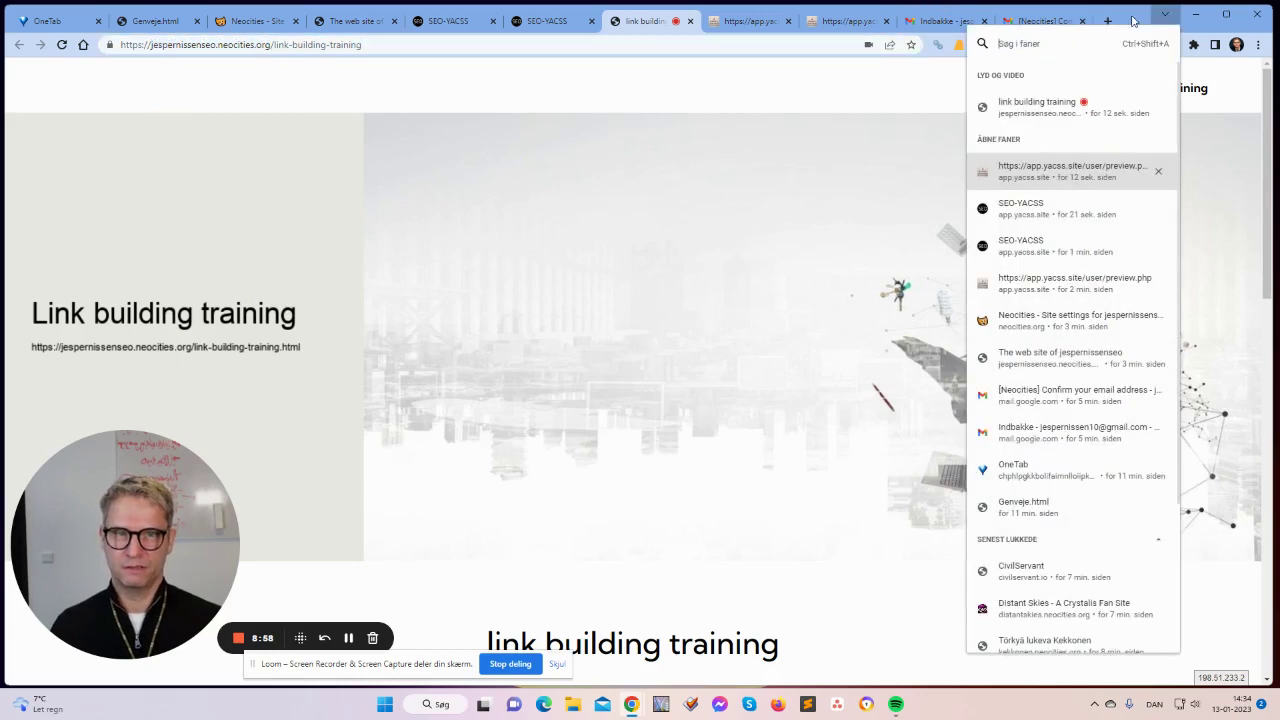
Load jespernissen.com in a new browser tab.
{"action": "left_click", "coordinate": [1107, 21]}
{"action": "type", "text": "jespernissen.com"}
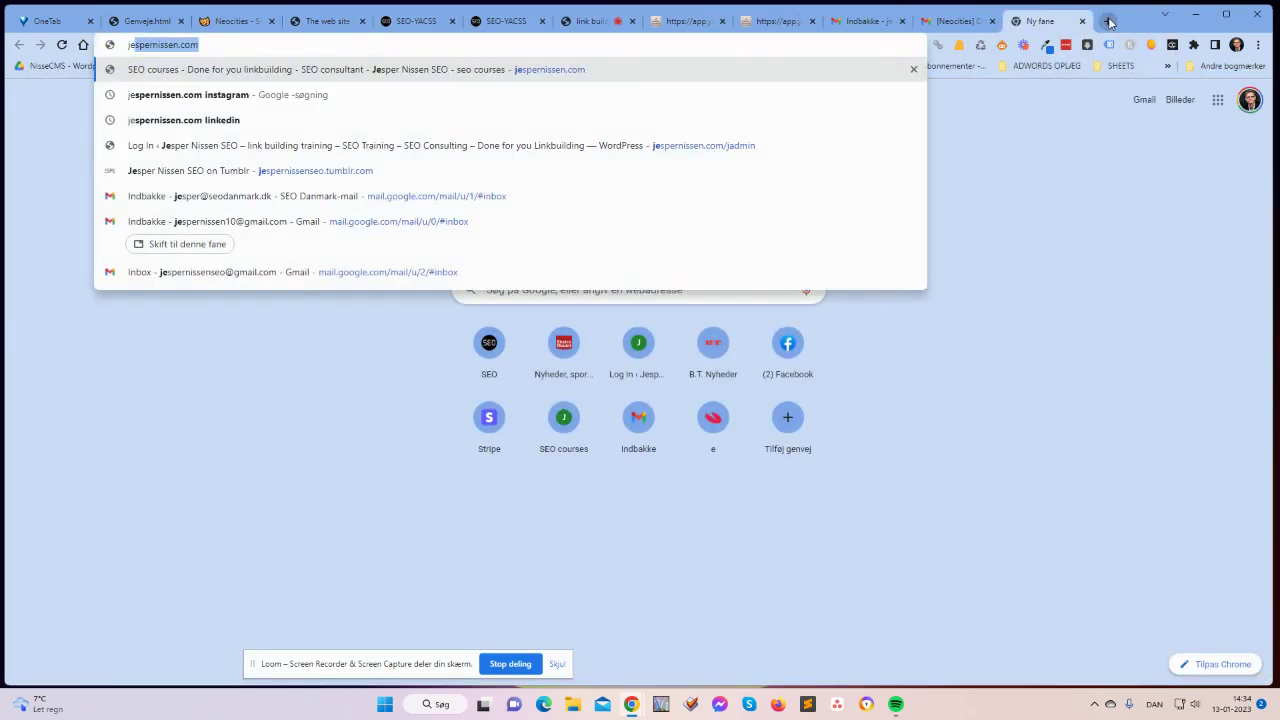
{"action": "key", "text": "Return"}
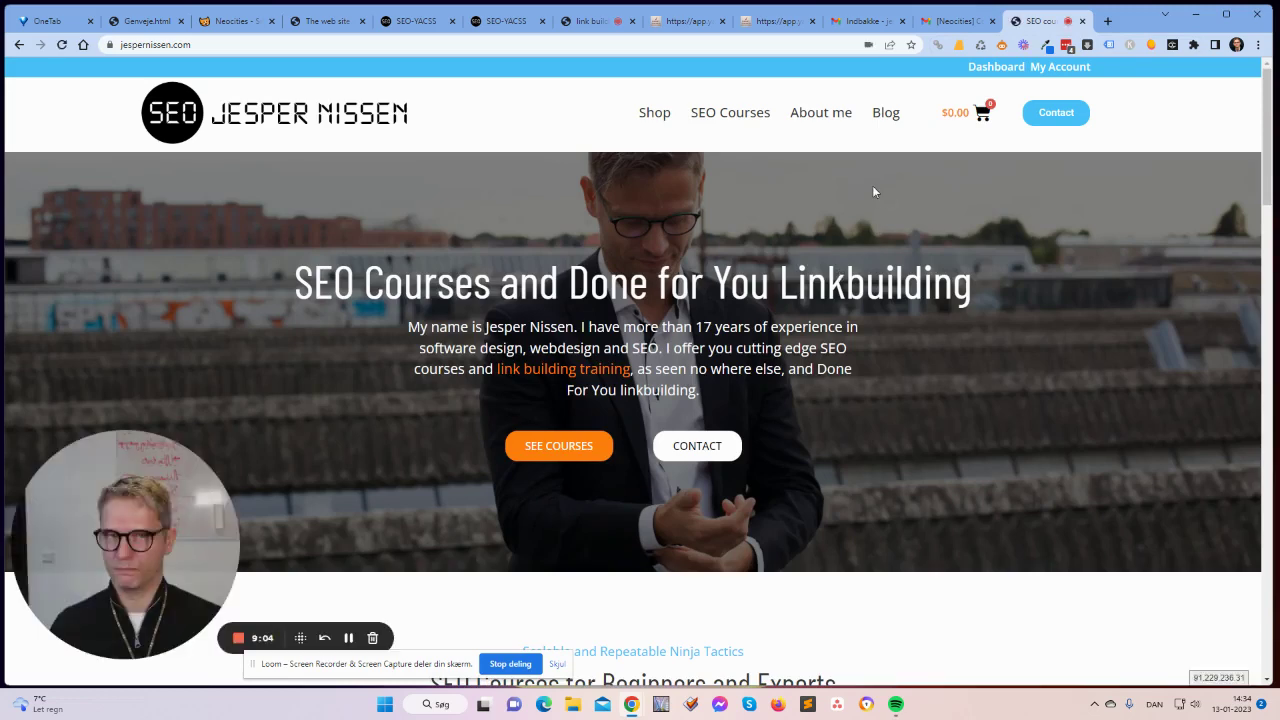
Back in SEO YACSS, choose Neocities upload for the link building training website.
{"action": "left_click", "coordinate": [682, 21]}
{"action": "left_click", "coordinate": [618, 25]}
{"action": "left_click", "coordinate": [505, 21]}
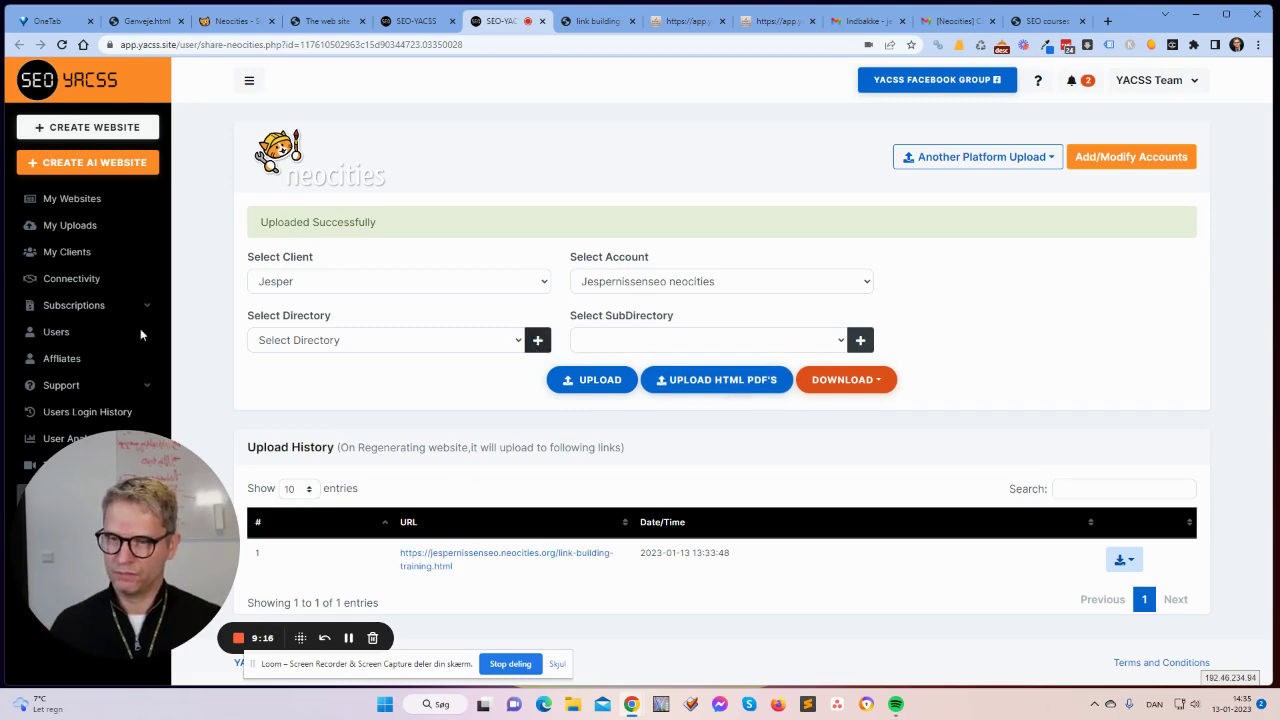
{"action": "left_click", "coordinate": [90, 200]}
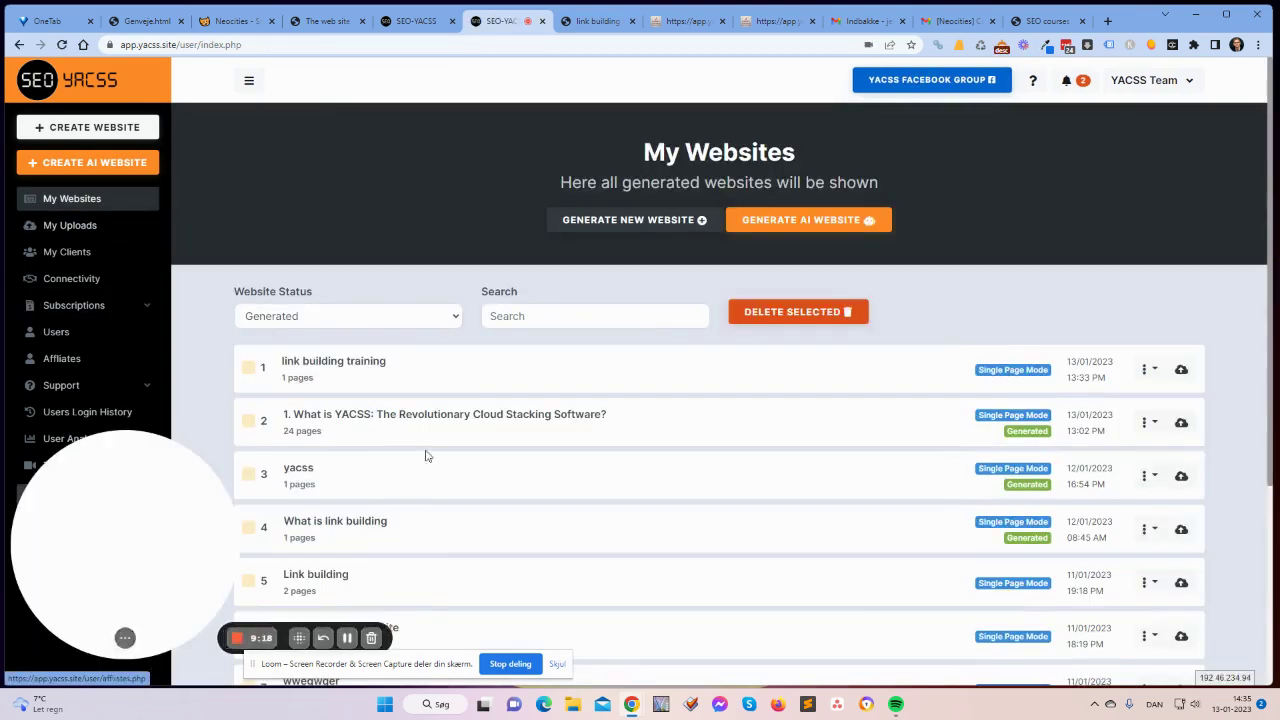
{"action": "left_click", "coordinate": [1183, 370]}
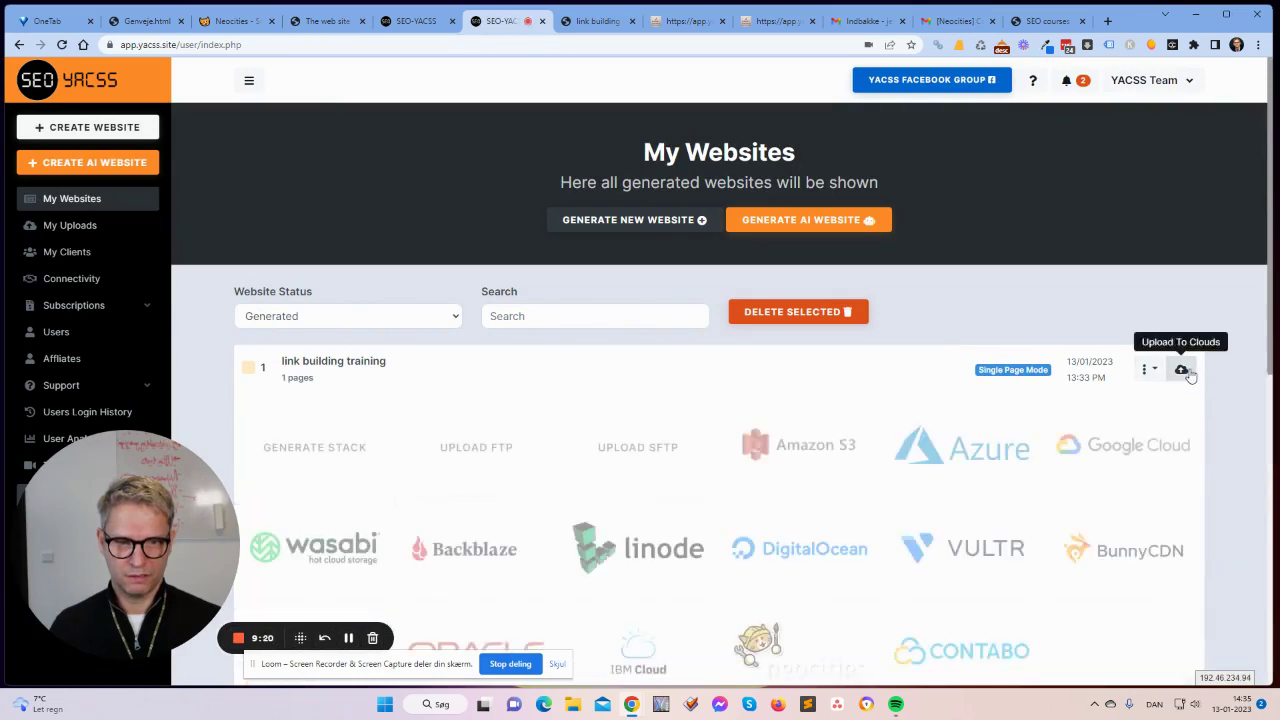
{"action": "left_click", "coordinate": [805, 652]}
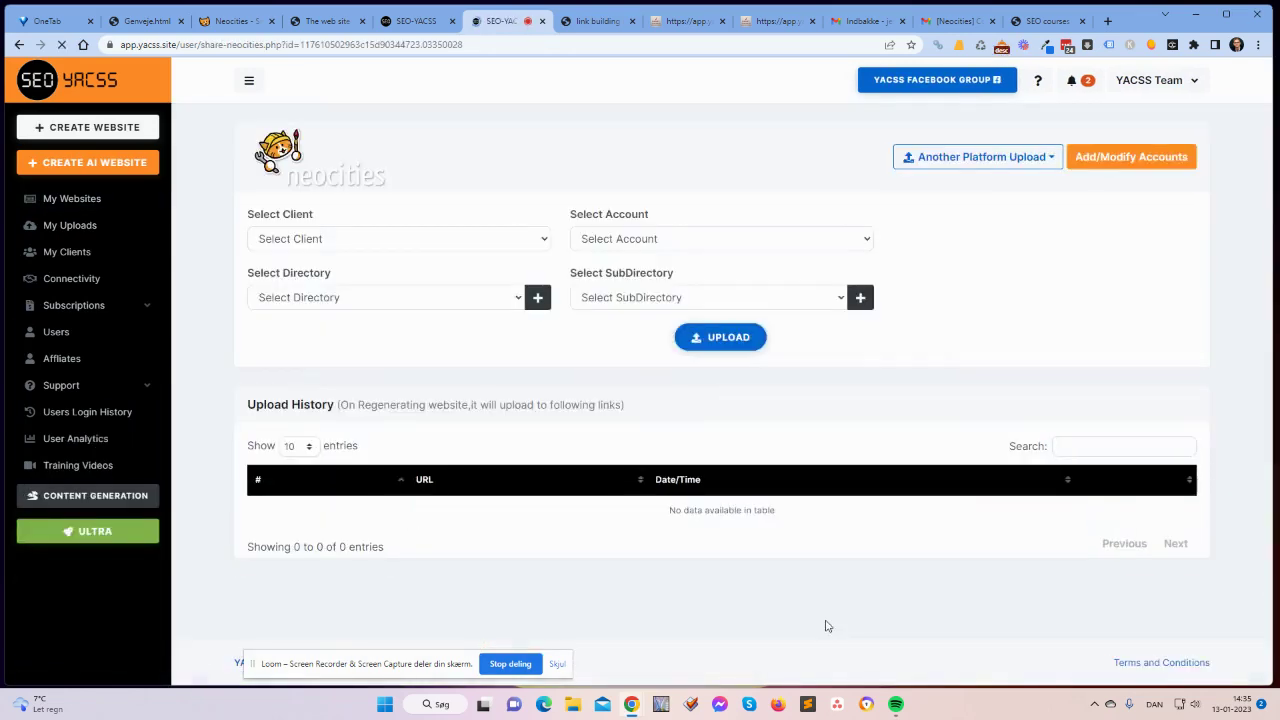
Select the client and the connected Neocities account for the upload.
{"action": "left_click", "coordinate": [480, 245]}
{"action": "left_click", "coordinate": [475, 271]}
{"action": "left_click", "coordinate": [677, 238]}
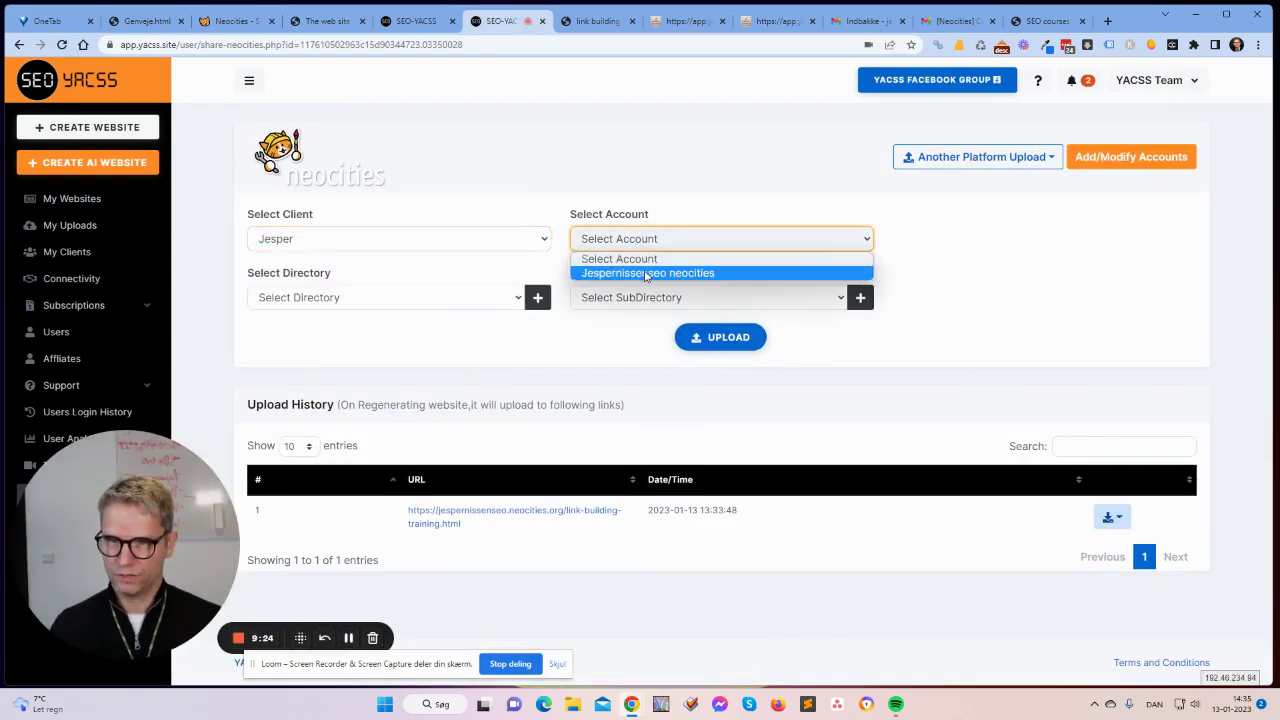
{"action": "left_click", "coordinate": [645, 273]}
Create directory subdir1 and upload the page into it, confirming the overwrite.
{"action": "left_click", "coordinate": [540, 302]}
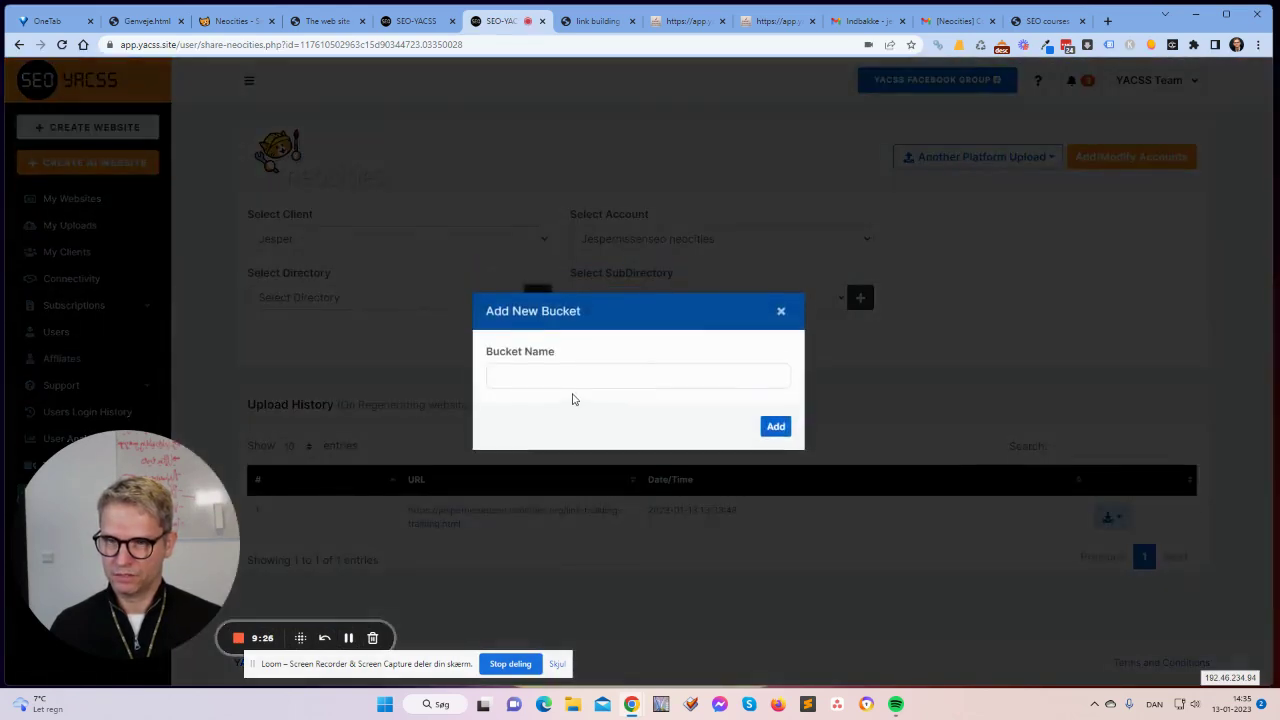
{"action": "left_click", "coordinate": [602, 377]}
{"action": "type", "text": "sub"}
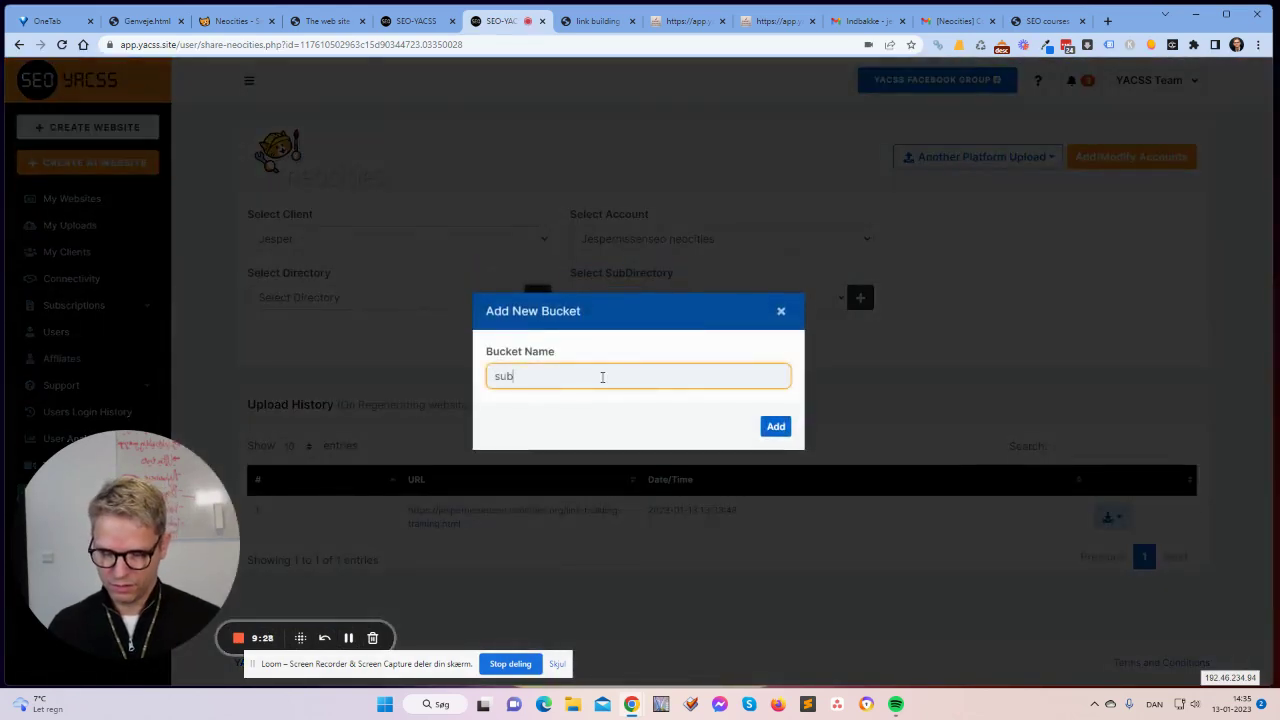
{"action": "type", "text": "ditr"}
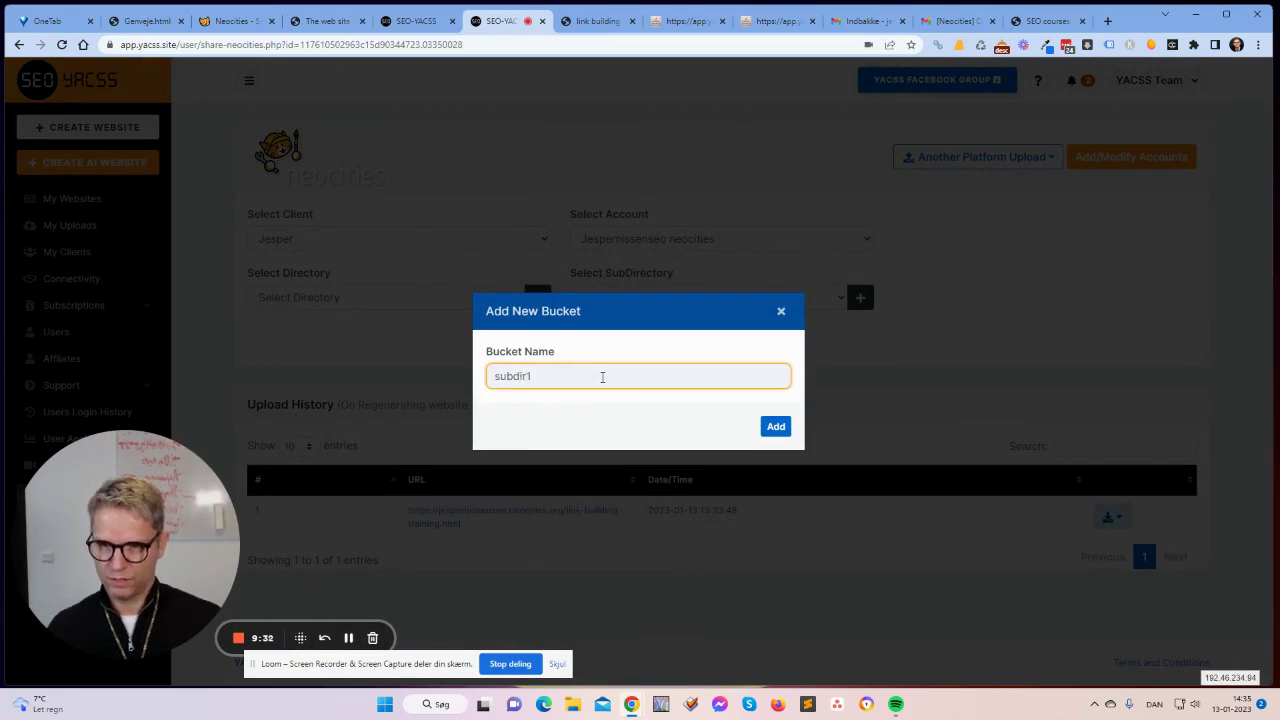
{"action": "left_click", "coordinate": [776, 427]}
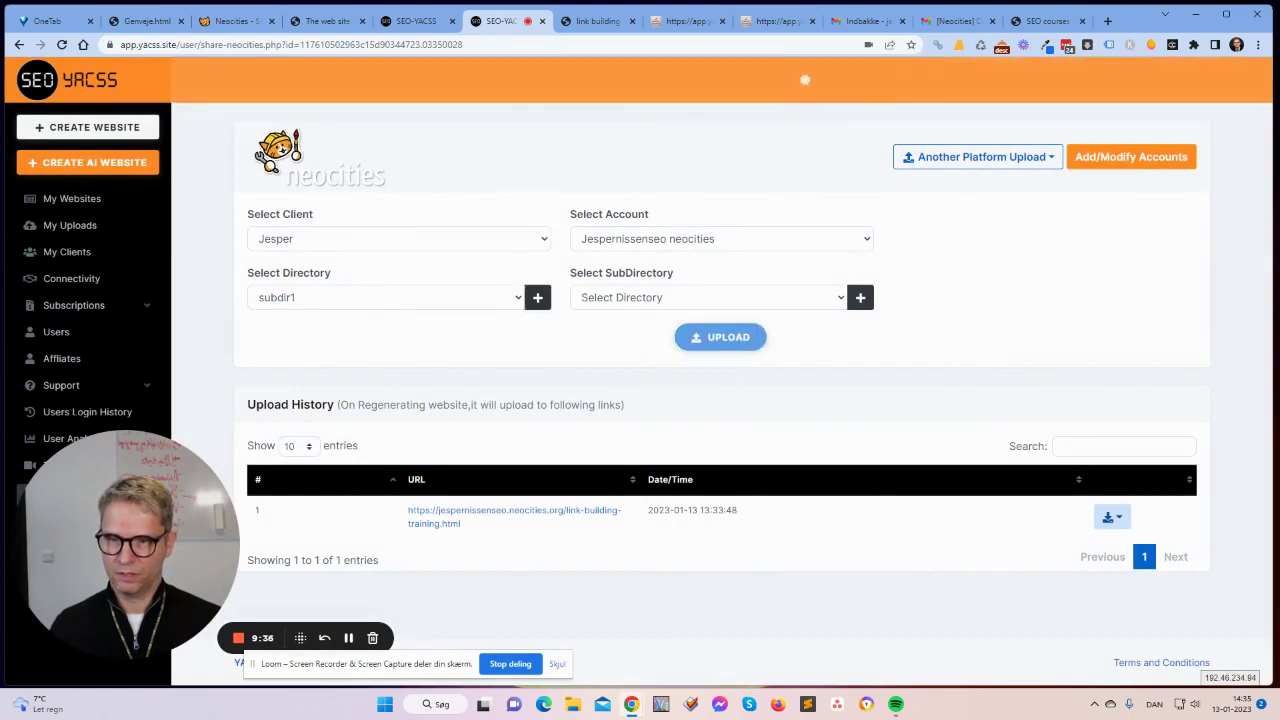
{"action": "left_click", "coordinate": [720, 337]}
{"action": "left_click", "coordinate": [700, 136]}
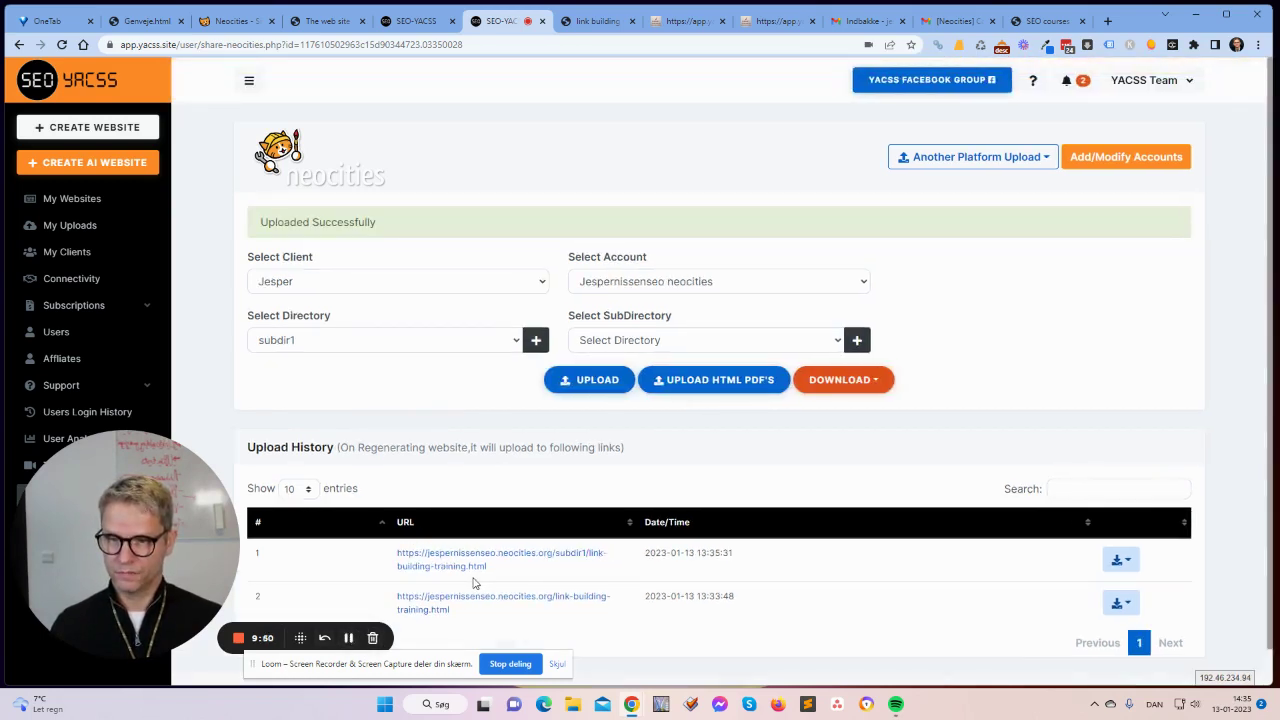
Compare the live subdir1 copy with the root copy, then return to Upload History.
{"action": "left_click", "coordinate": [521, 555]}
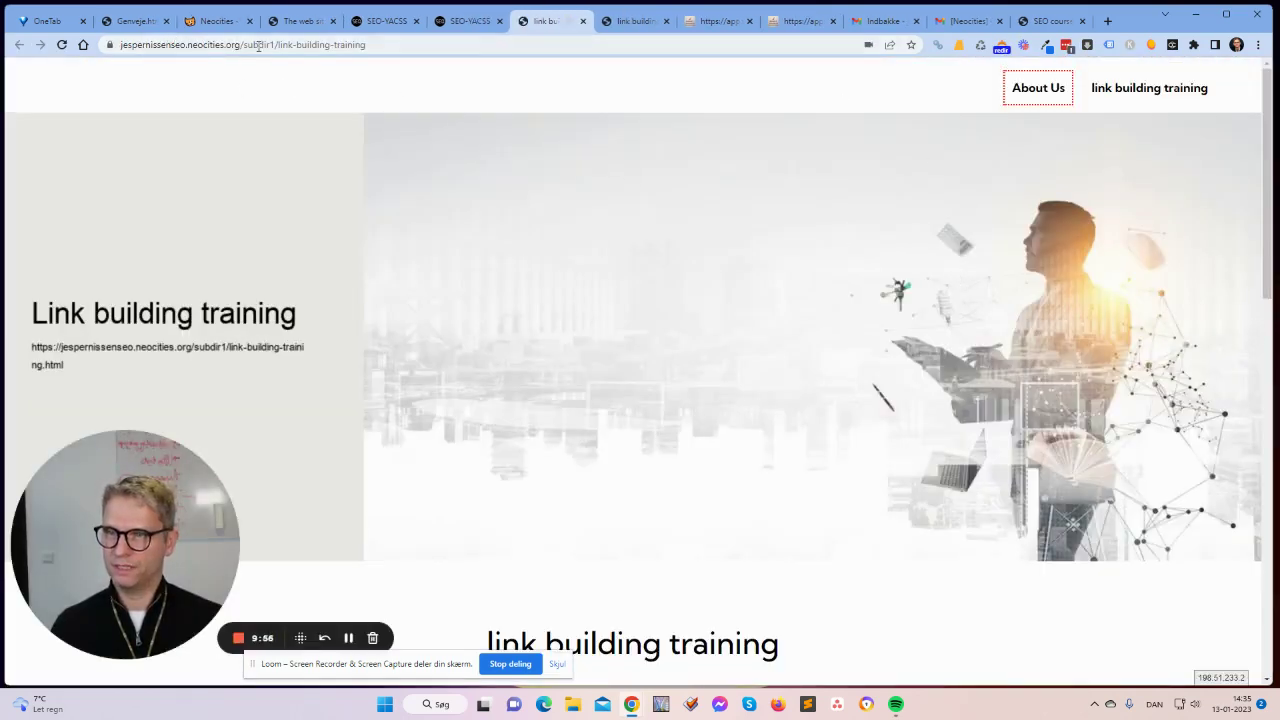
{"action": "left_click_drag", "start_coordinate": [243, 44], "coordinate": [415, 51]}
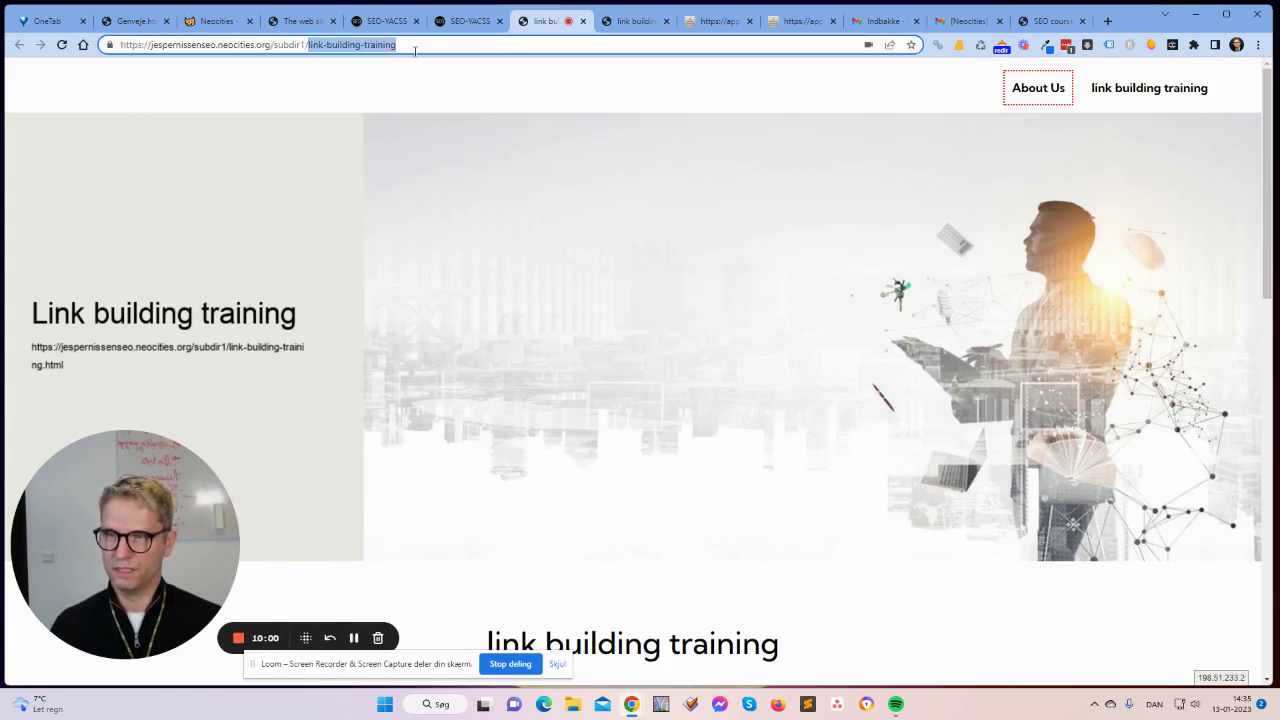
{"action": "left_click", "coordinate": [670, 20]}
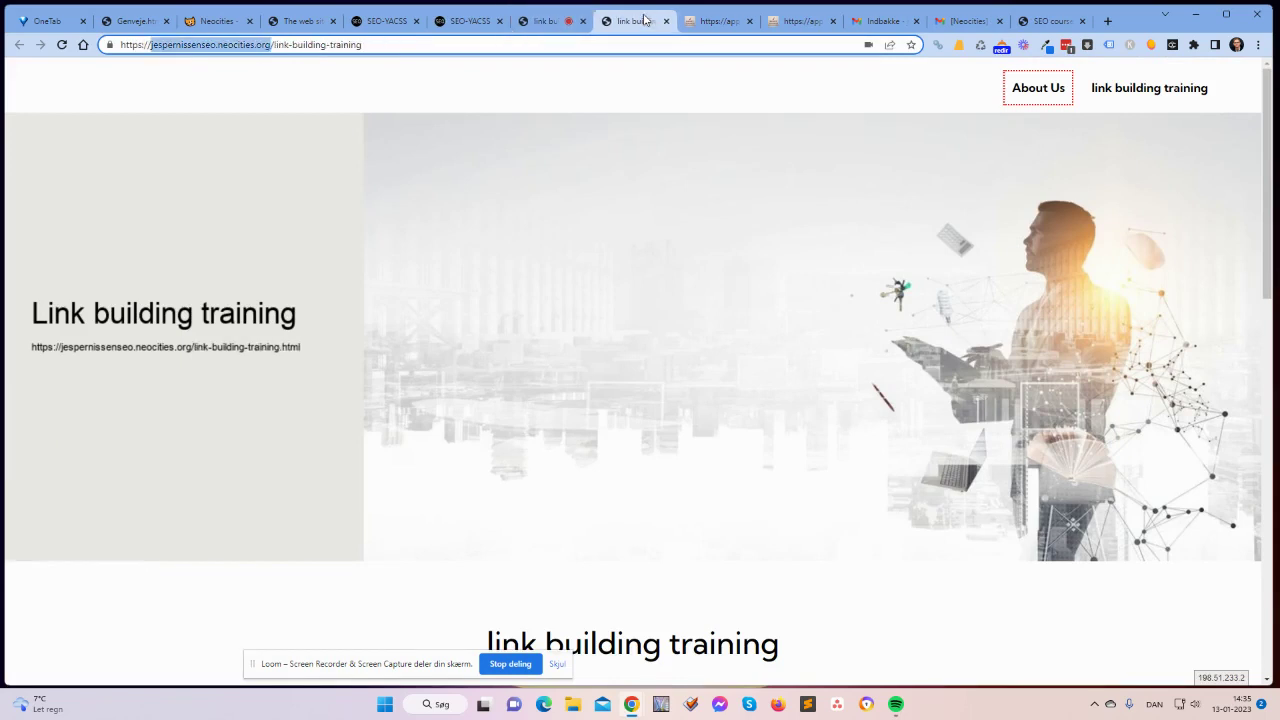
{"action": "left_click", "coordinate": [565, 22]}
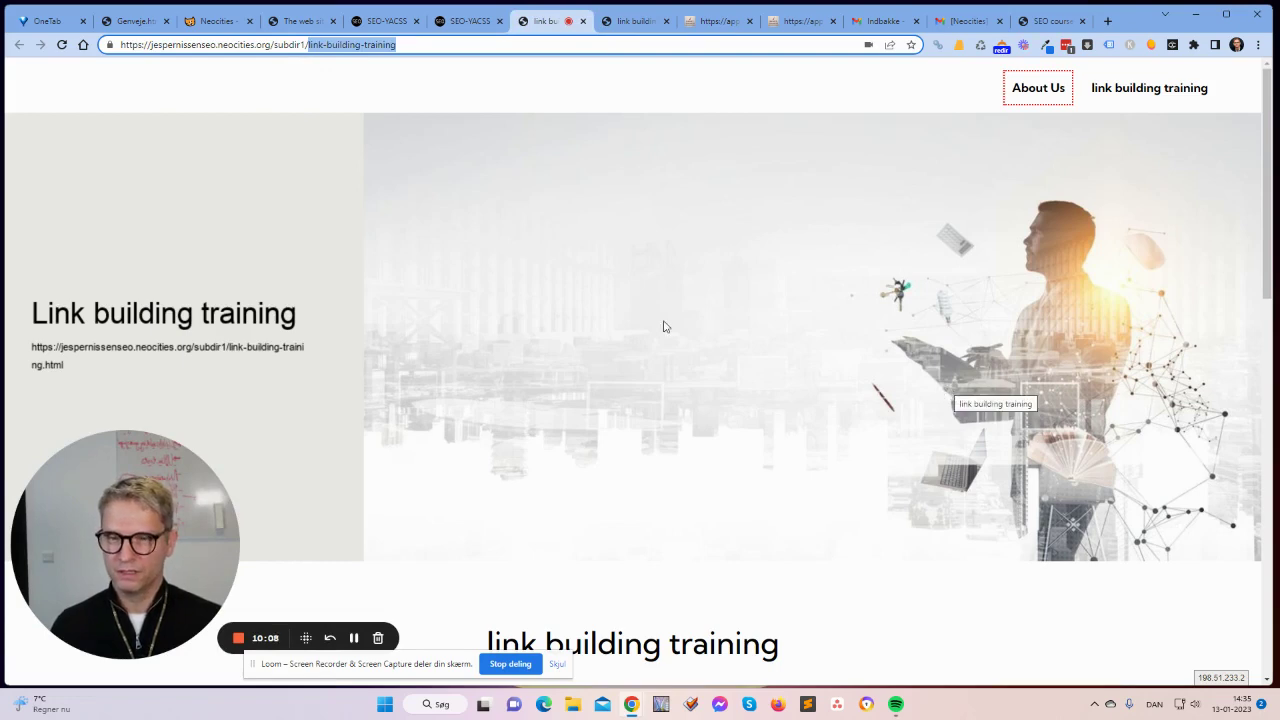
{"action": "left_click", "coordinate": [490, 24]}
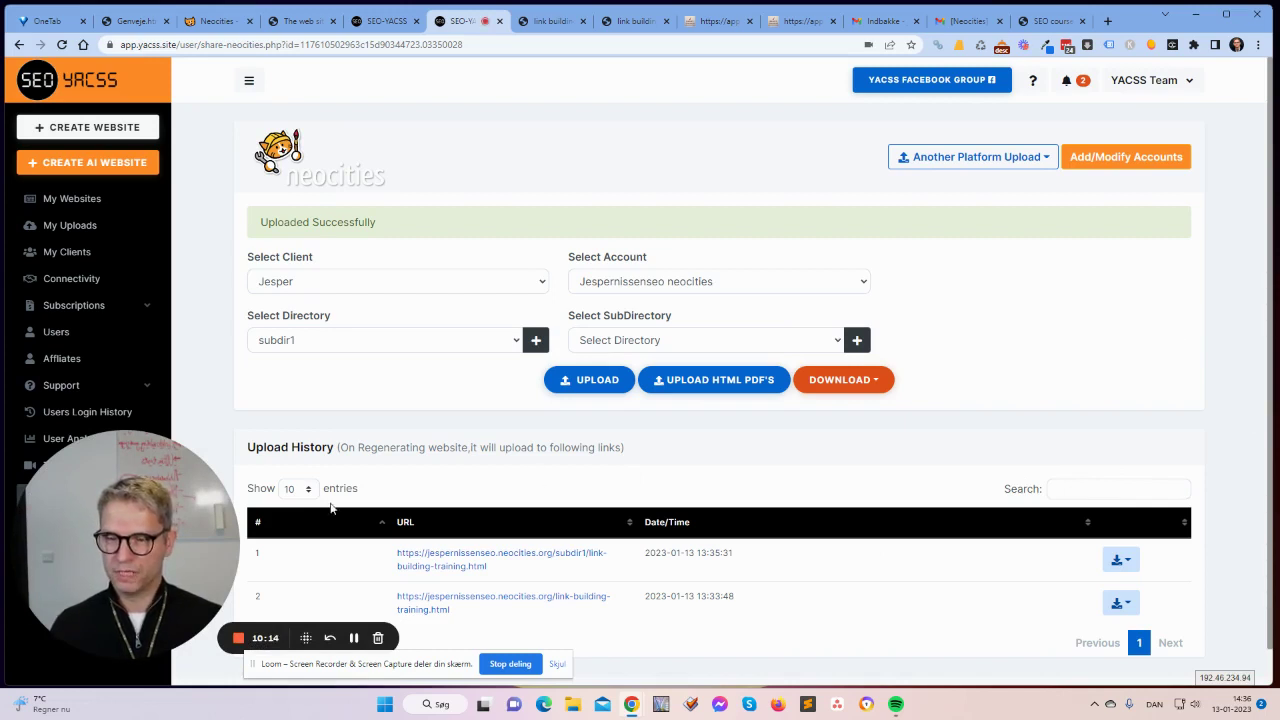
View the other link building training page, then the Neocities Site Settings API Key section.
{"action": "left_click_drag", "start_coordinate": [437, 668], "coordinate": [1127, 665]}
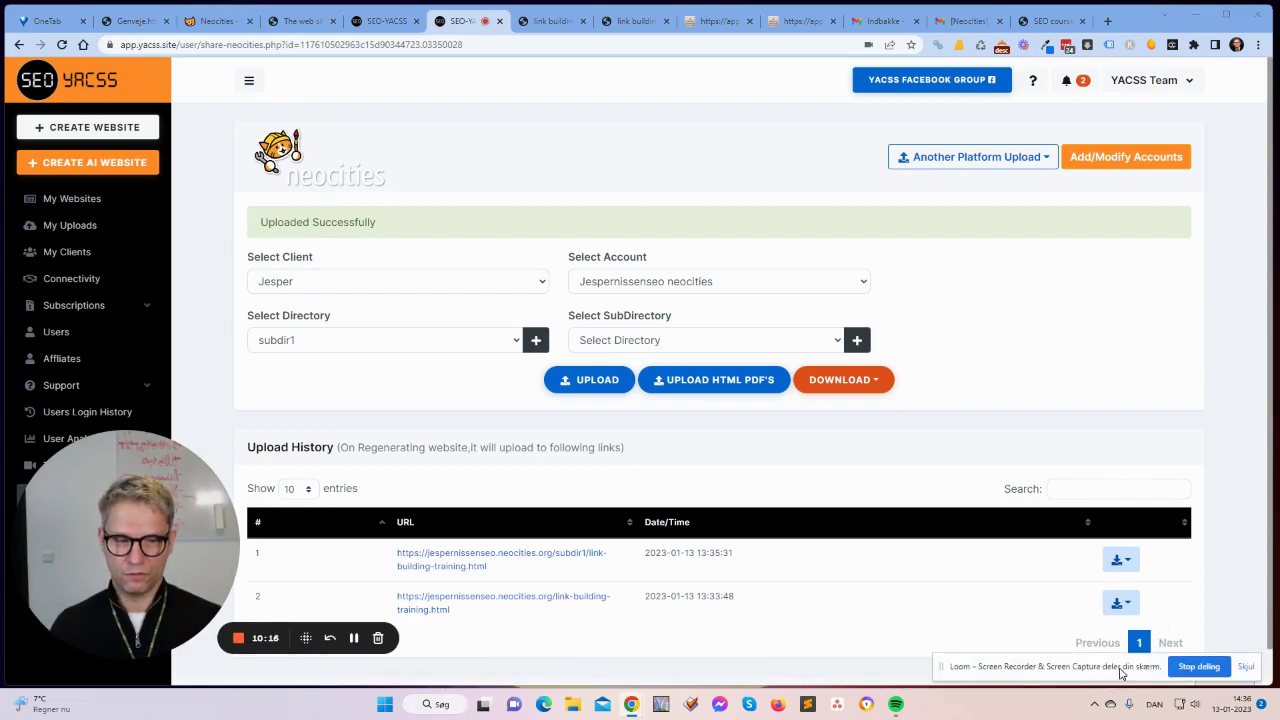
{"action": "mouse_move", "coordinate": [608, 35]}
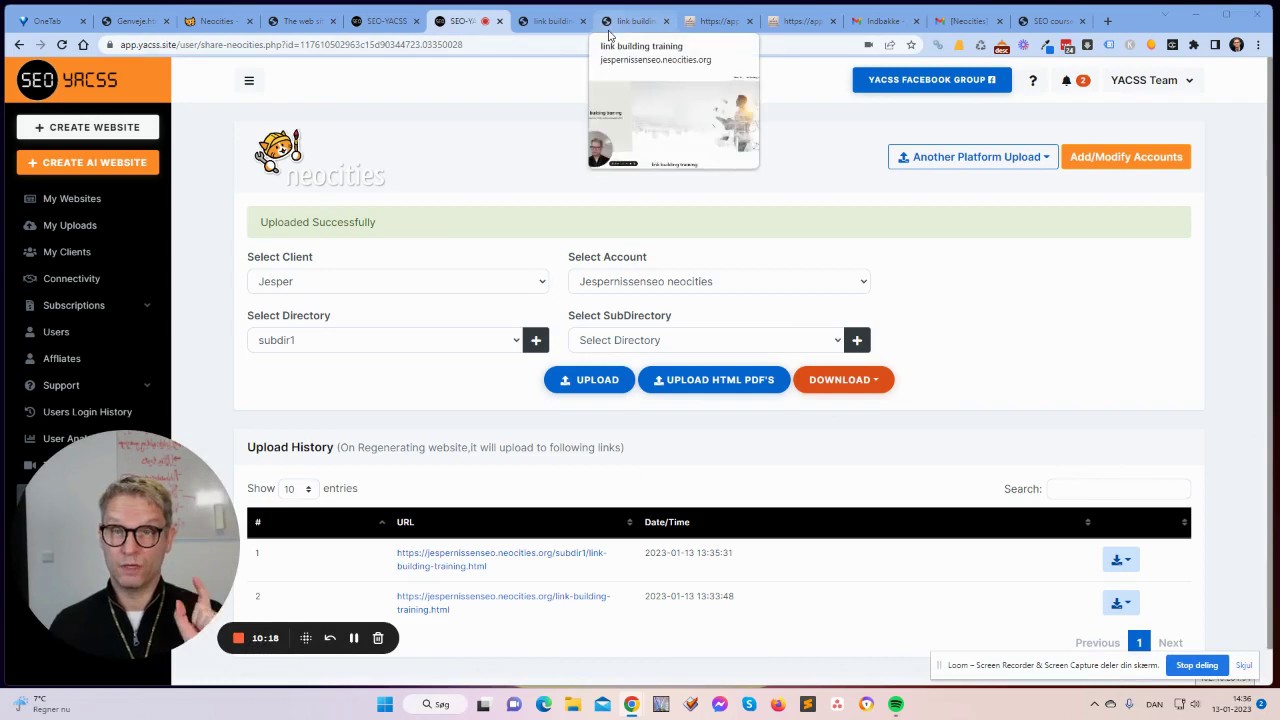
{"action": "left_click", "coordinate": [557, 28]}
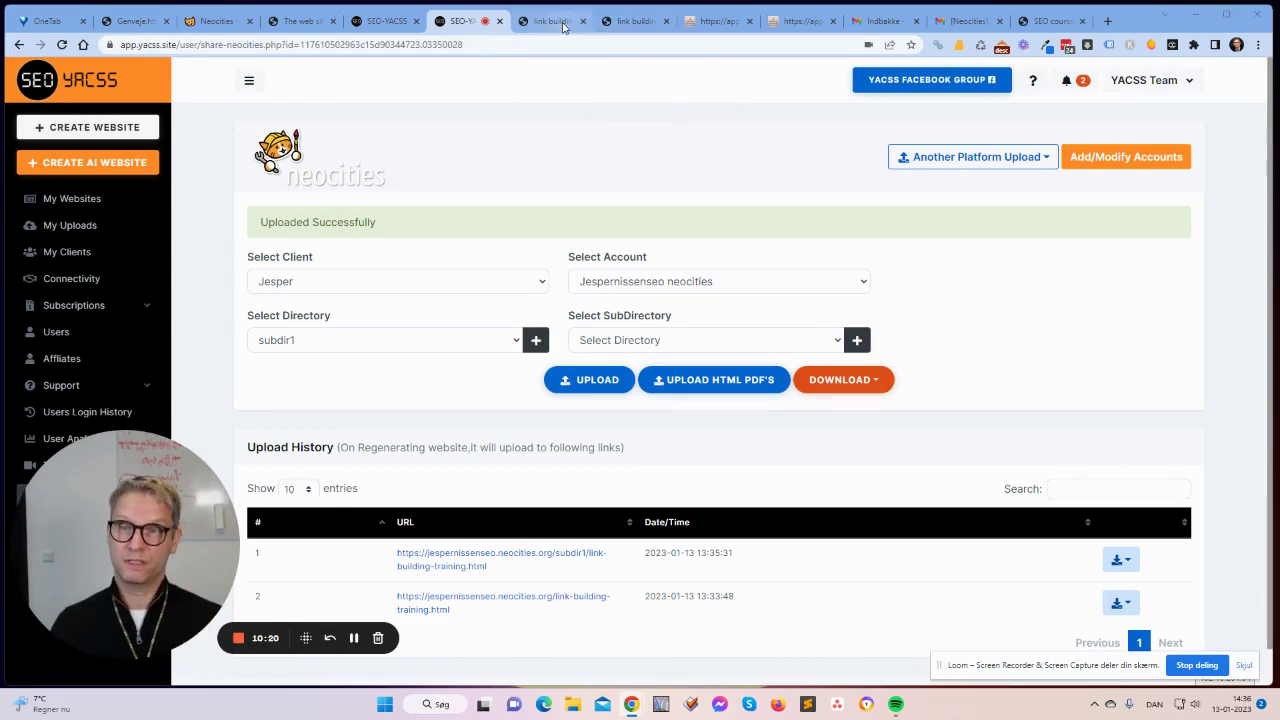
{"action": "left_click", "coordinate": [208, 24]}
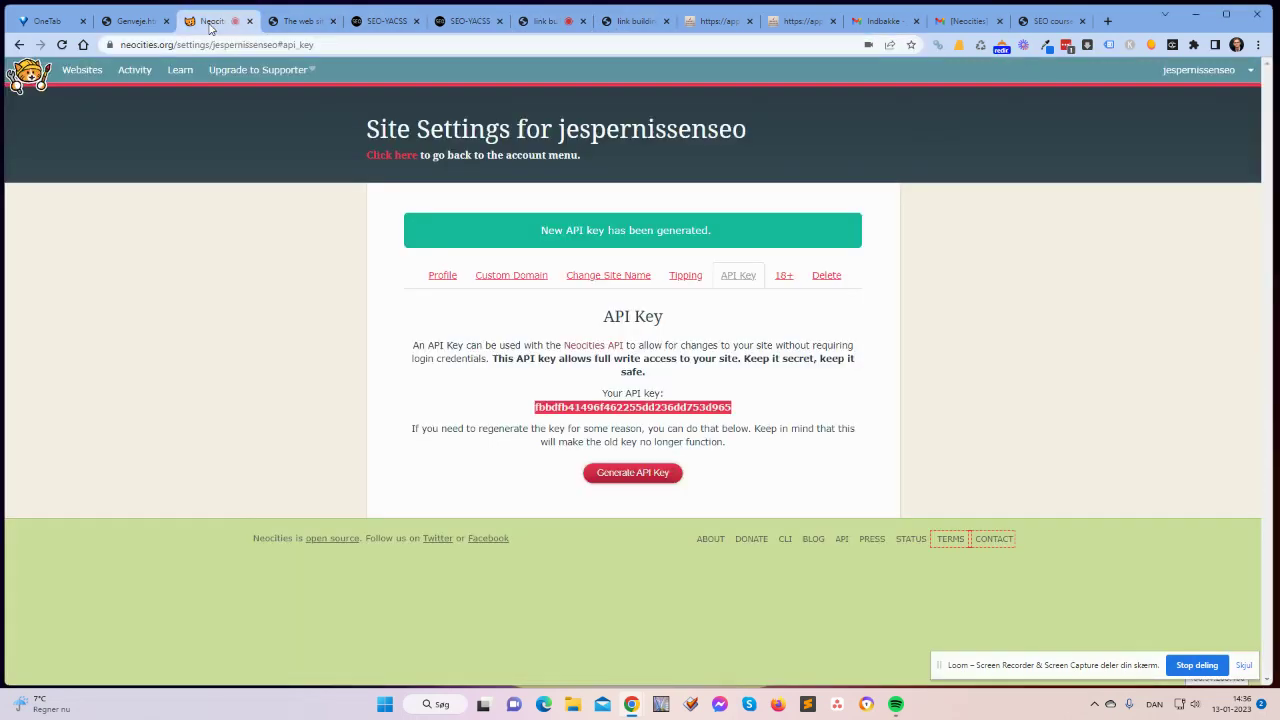
Sign out of Neocities and focus the signup form's Username field, dismissing autofill.
{"action": "left_click", "coordinate": [1199, 70]}
{"action": "left_click", "coordinate": [1178, 200]}
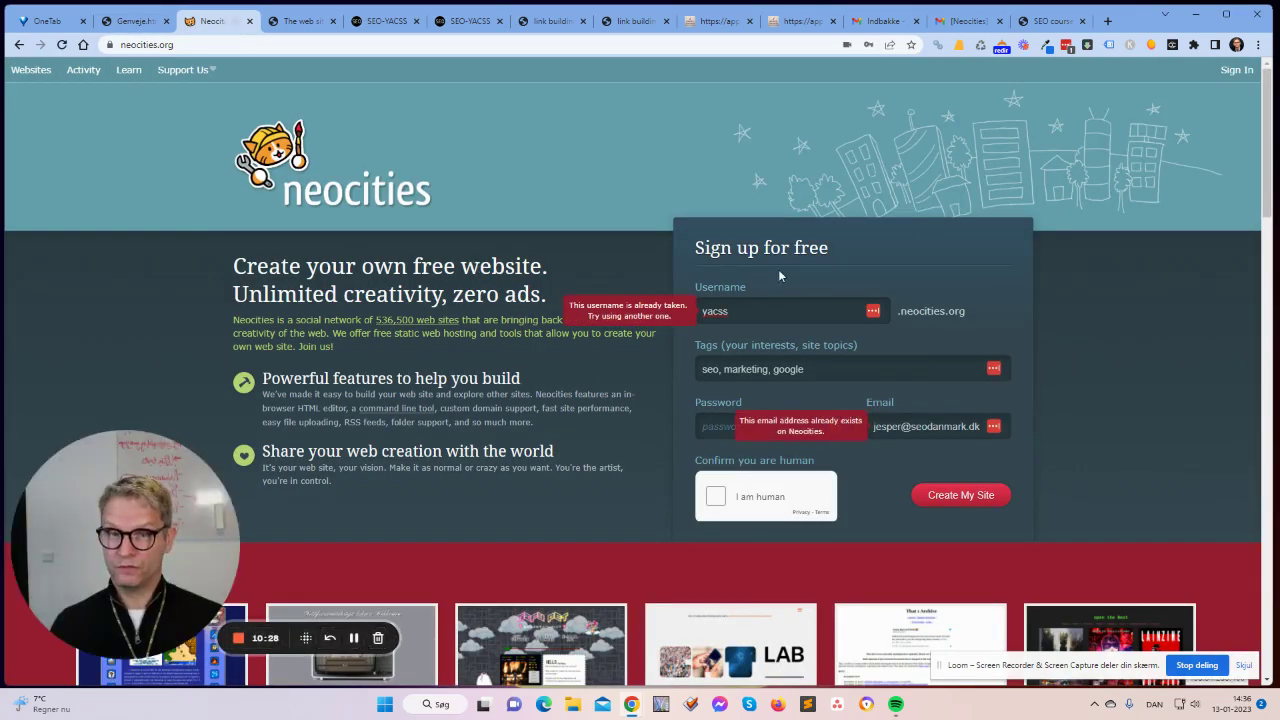
{"action": "left_click", "coordinate": [808, 308]}
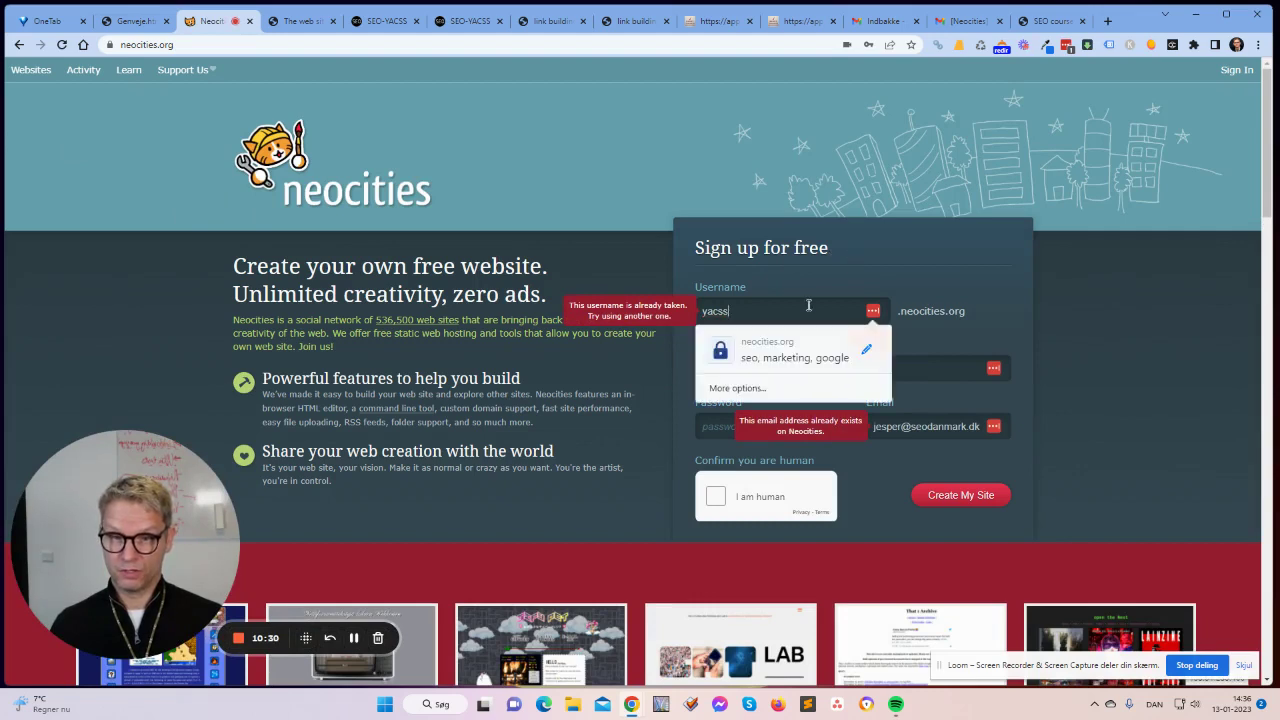
{"action": "left_click", "coordinate": [1124, 333]}
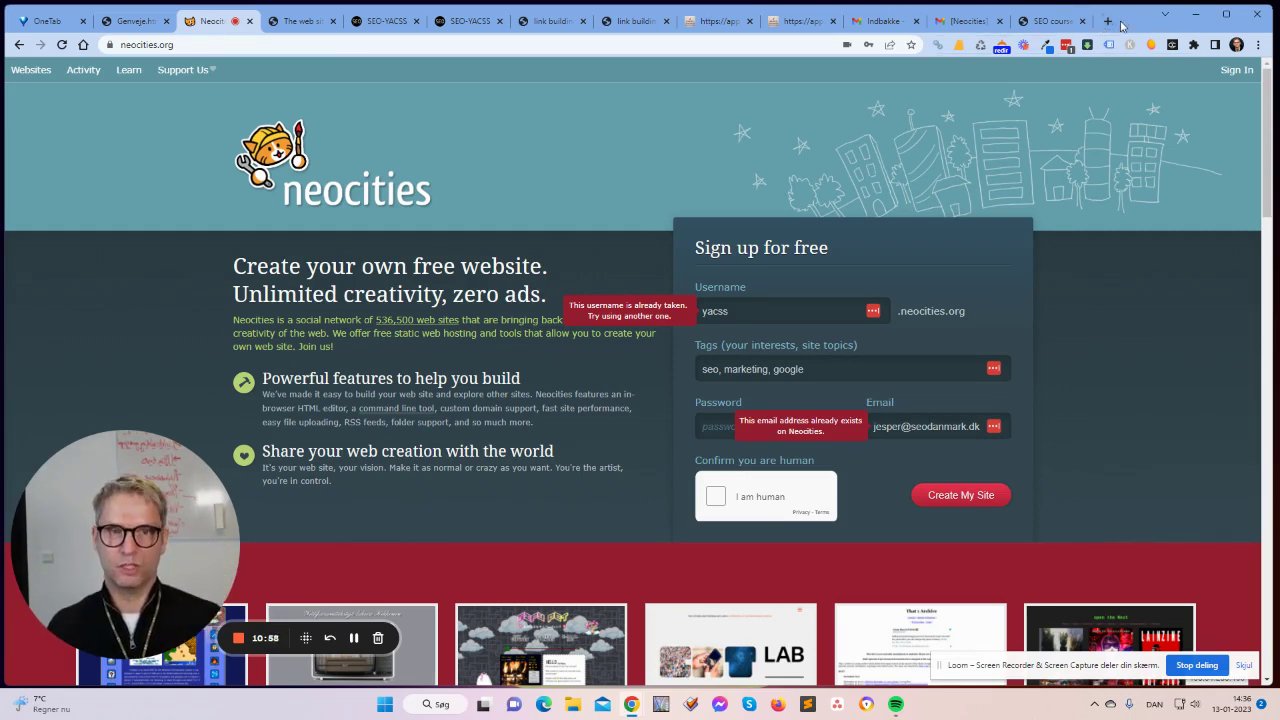
Search Google for 'is my ip blacklisted' in a new tab.
{"action": "left_click", "coordinate": [1110, 23]}
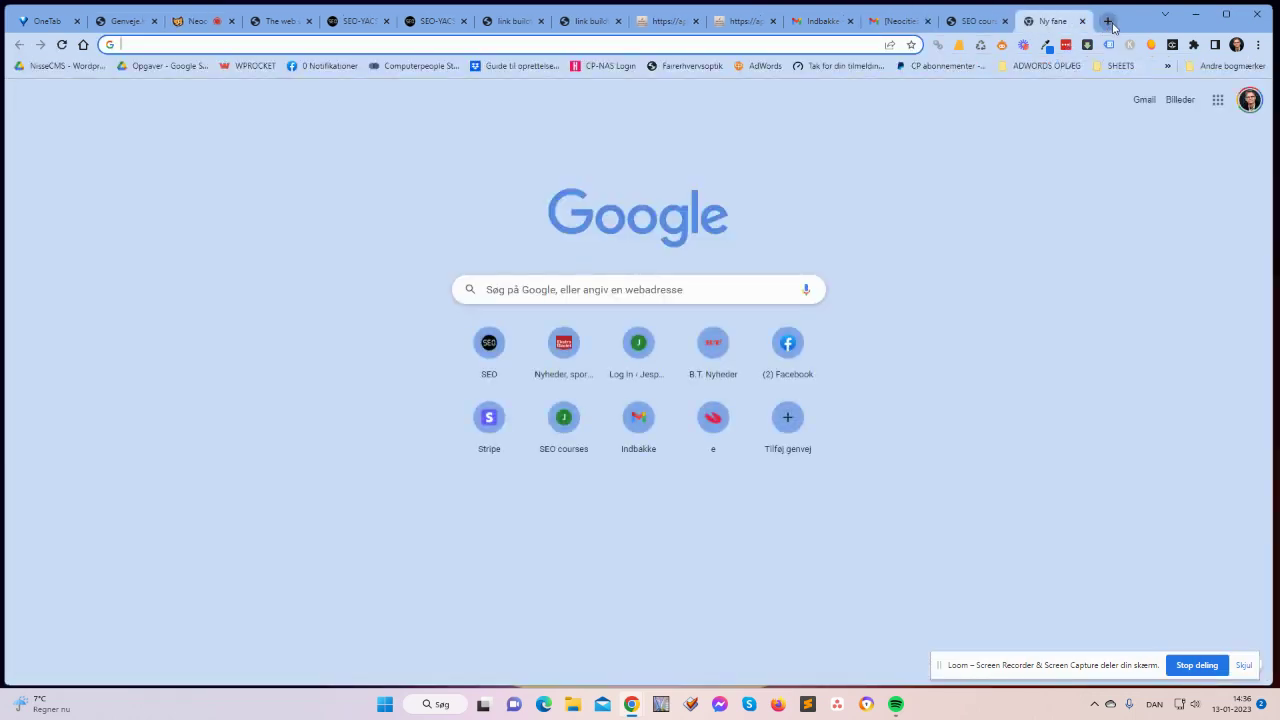
{"action": "type", "text": "what is my"}
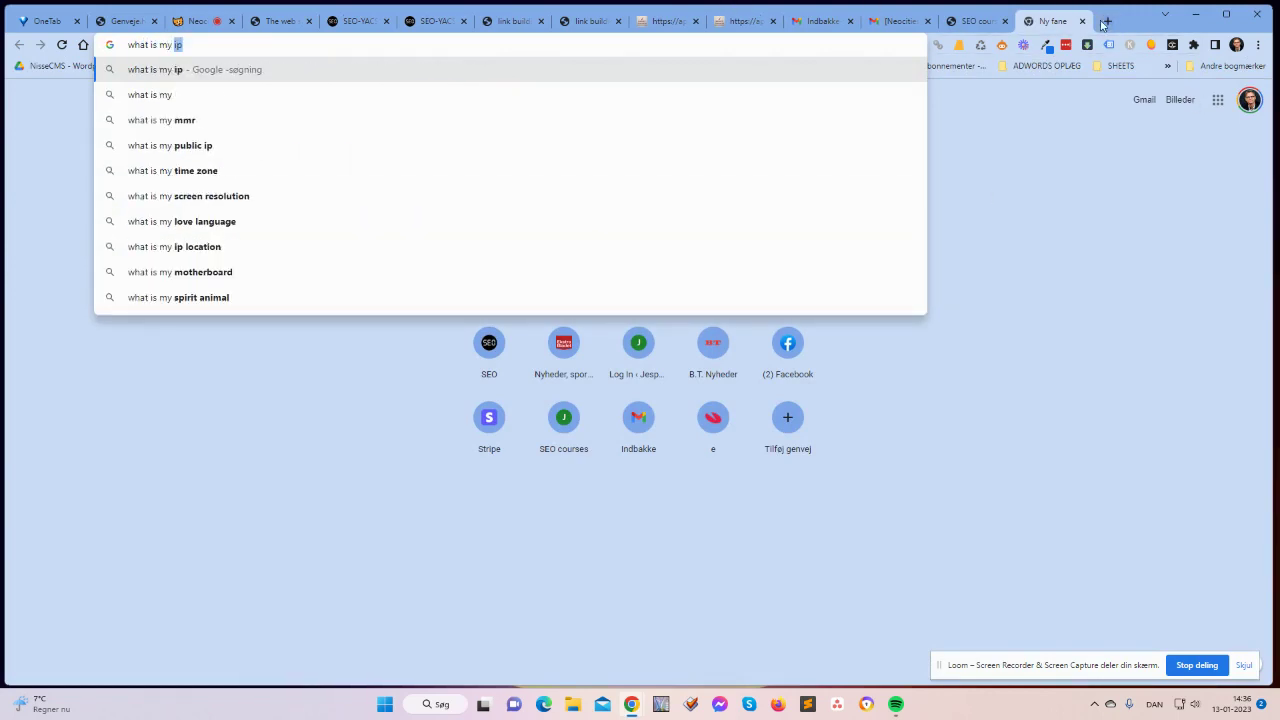
{"action": "left_click", "coordinate": [1110, 23]}
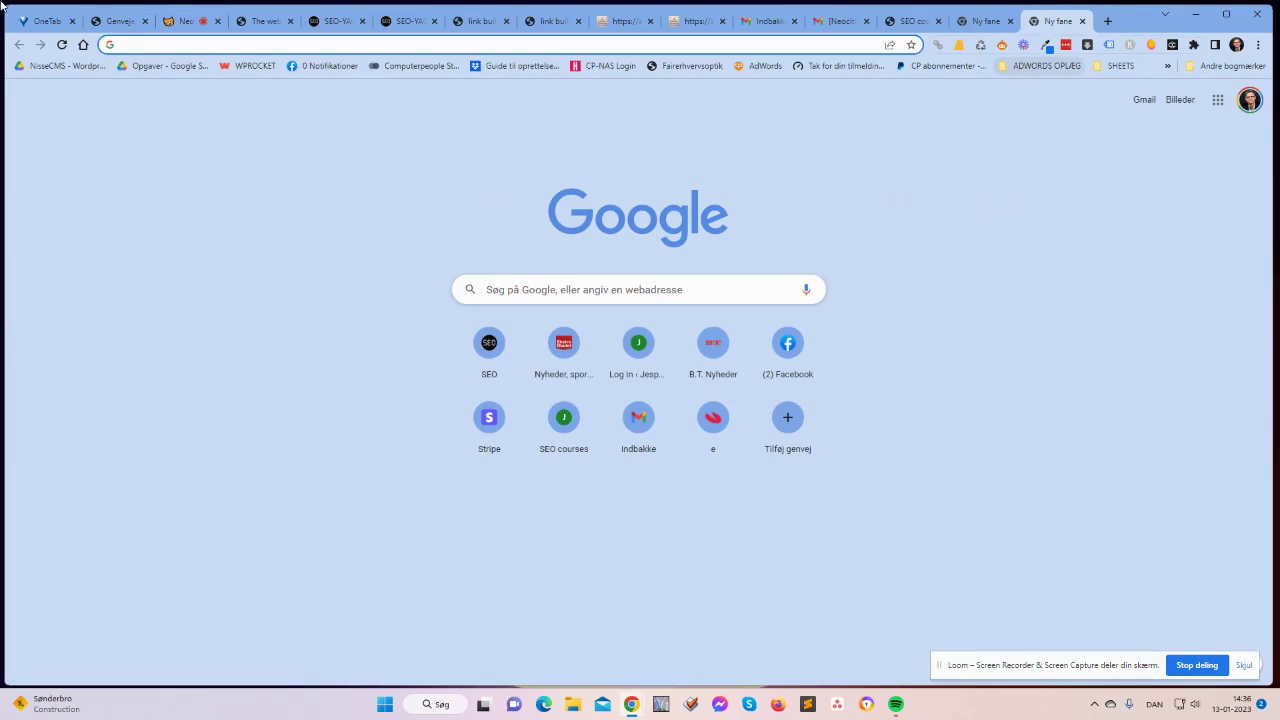
{"action": "type", "text": "is my ip"}
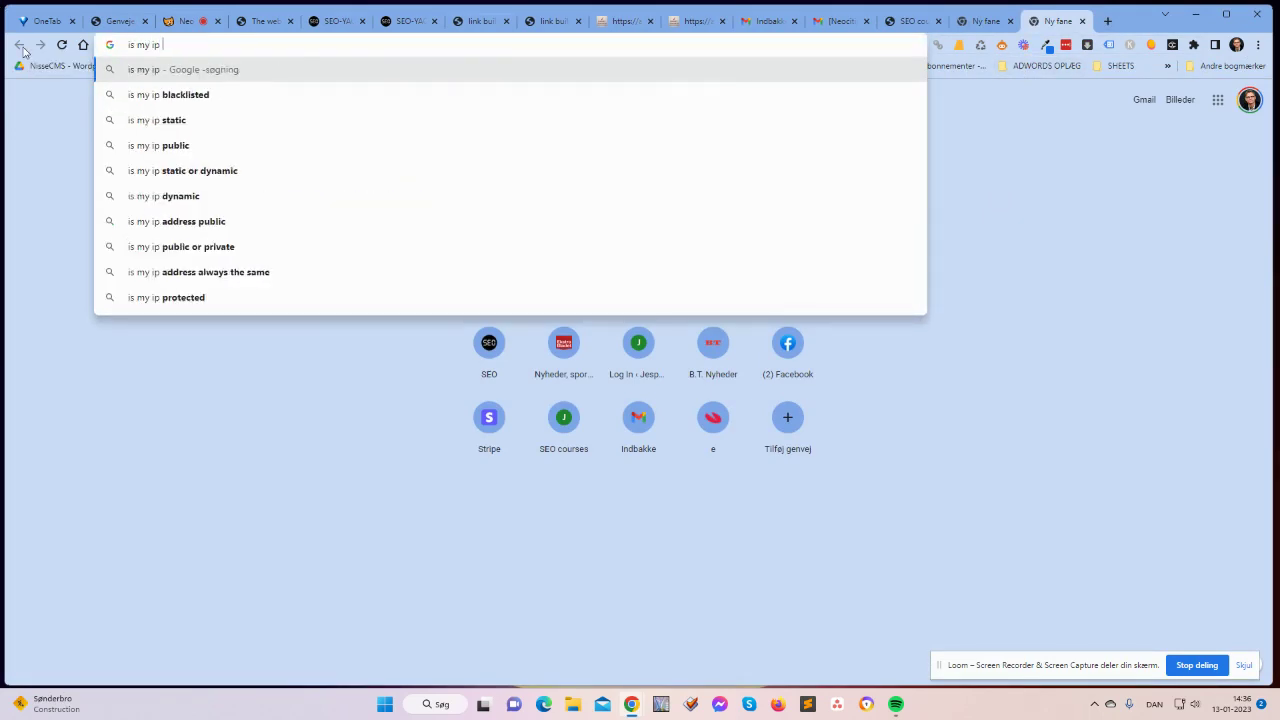
{"action": "key", "text": "Down"}
{"action": "key", "text": "Return"}
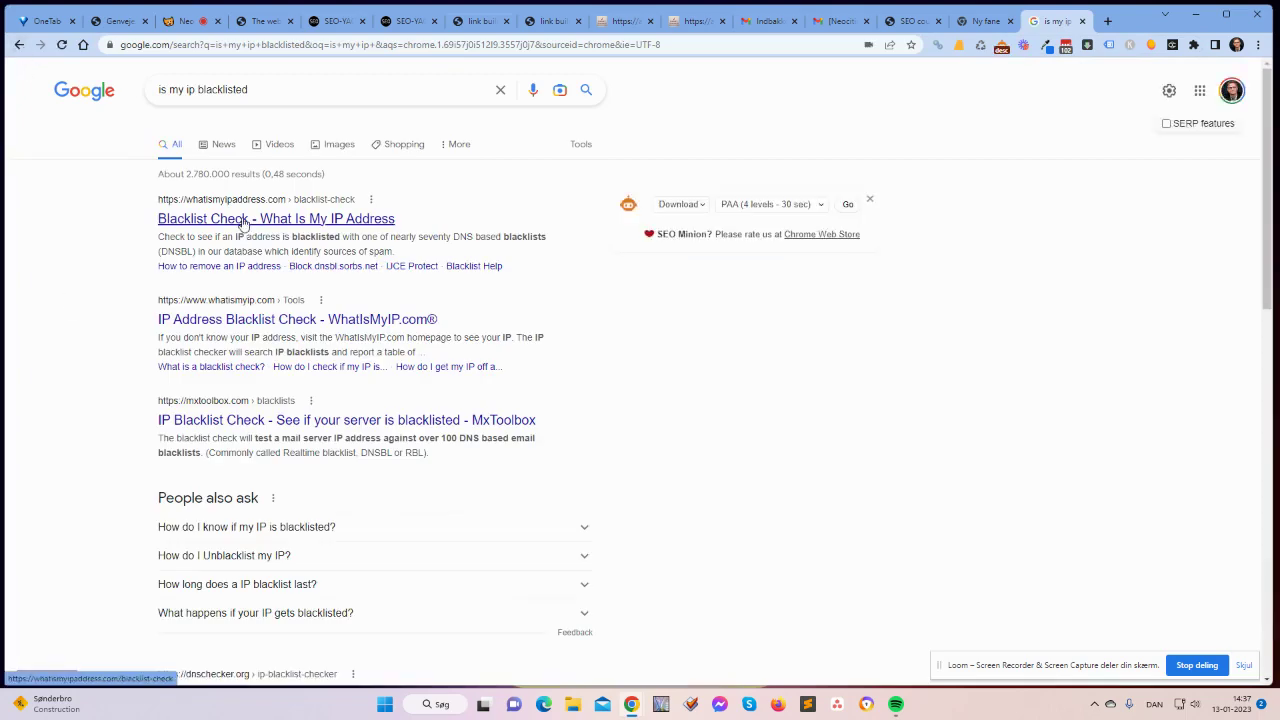
Visit the WhatIsMyIPAddress blacklist checker, accept its consent, and return to the results.
{"action": "left_click", "coordinate": [243, 220]}
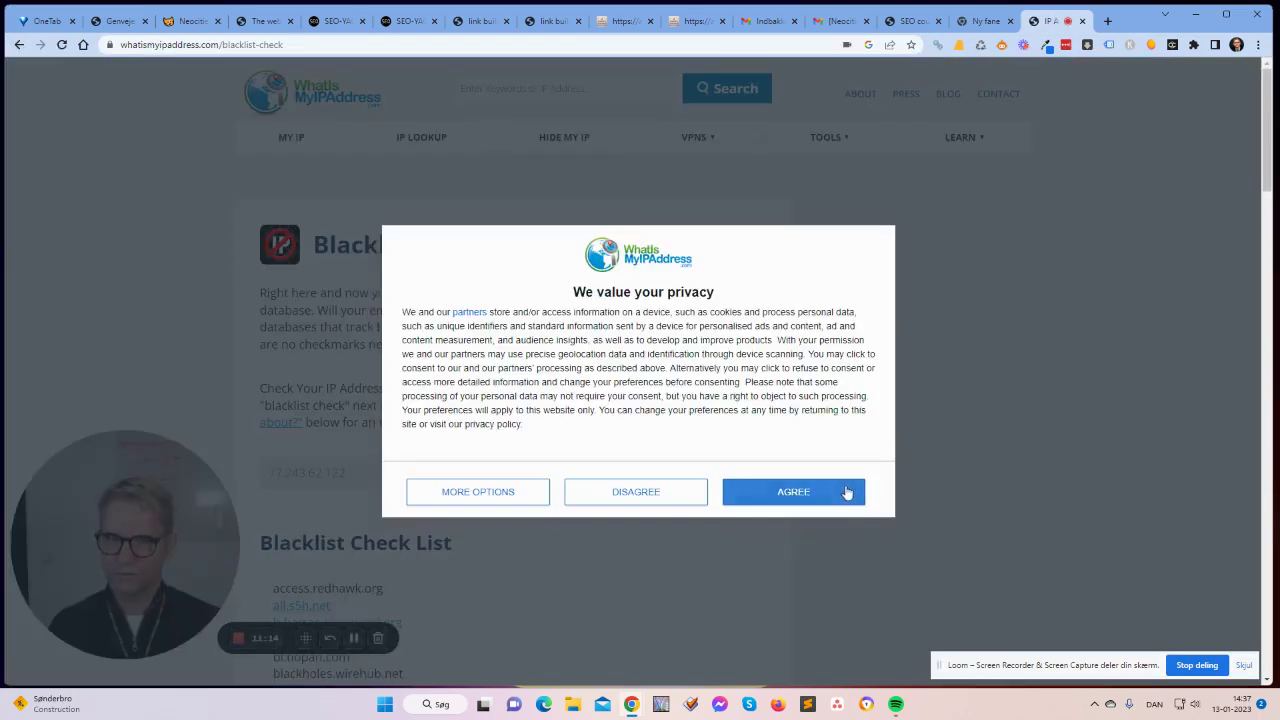
{"action": "left_click", "coordinate": [846, 492]}
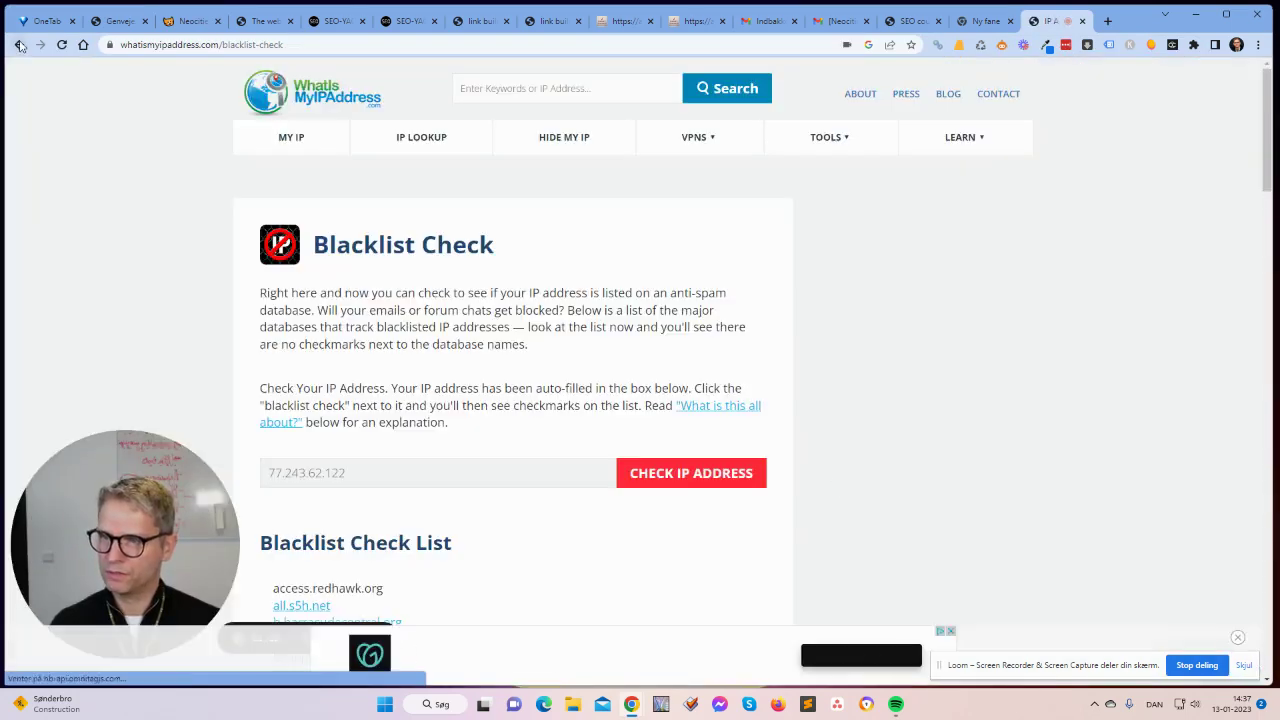
{"action": "left_click", "coordinate": [20, 45]}
{"action": "scroll", "coordinate": [686, 373], "scroll_direction": "down", "scroll_amount": 3}
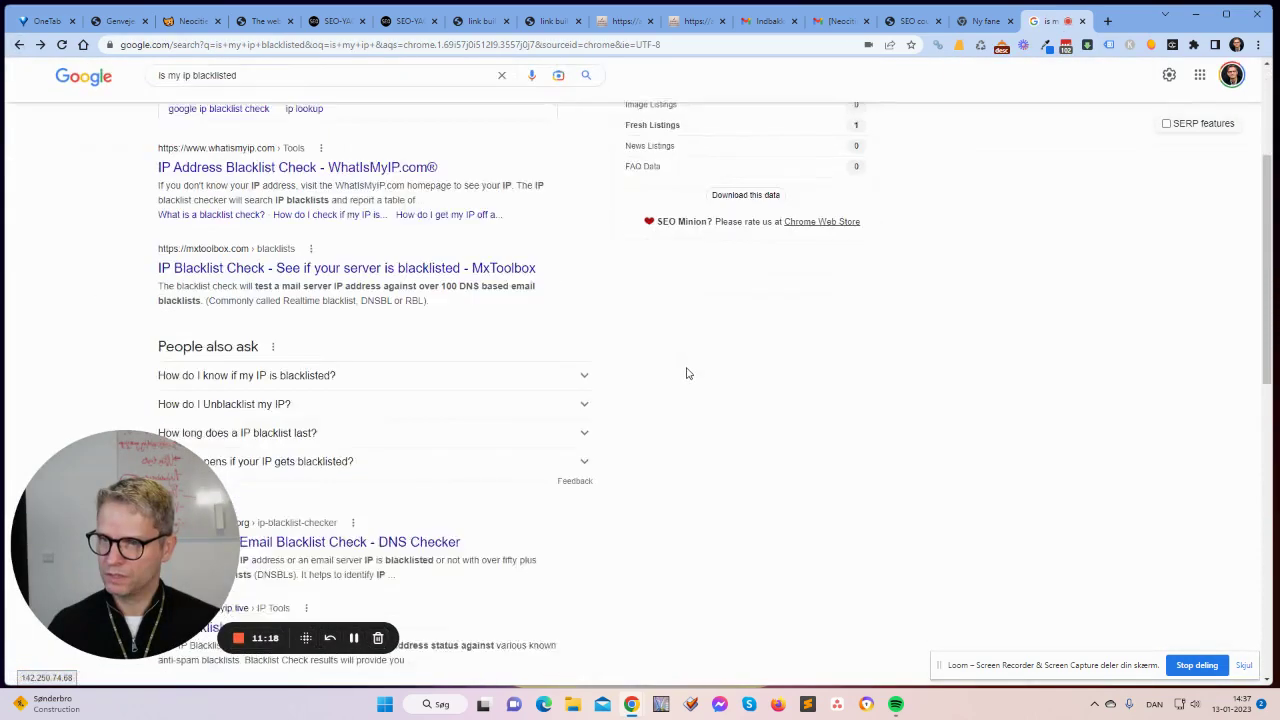
Open MxToolbox's IP Blacklist Check page, then go back to the Neocities signup tab.
{"action": "scroll", "coordinate": [686, 371], "scroll_direction": "down", "scroll_amount": 1}
{"action": "left_click", "coordinate": [262, 176]}
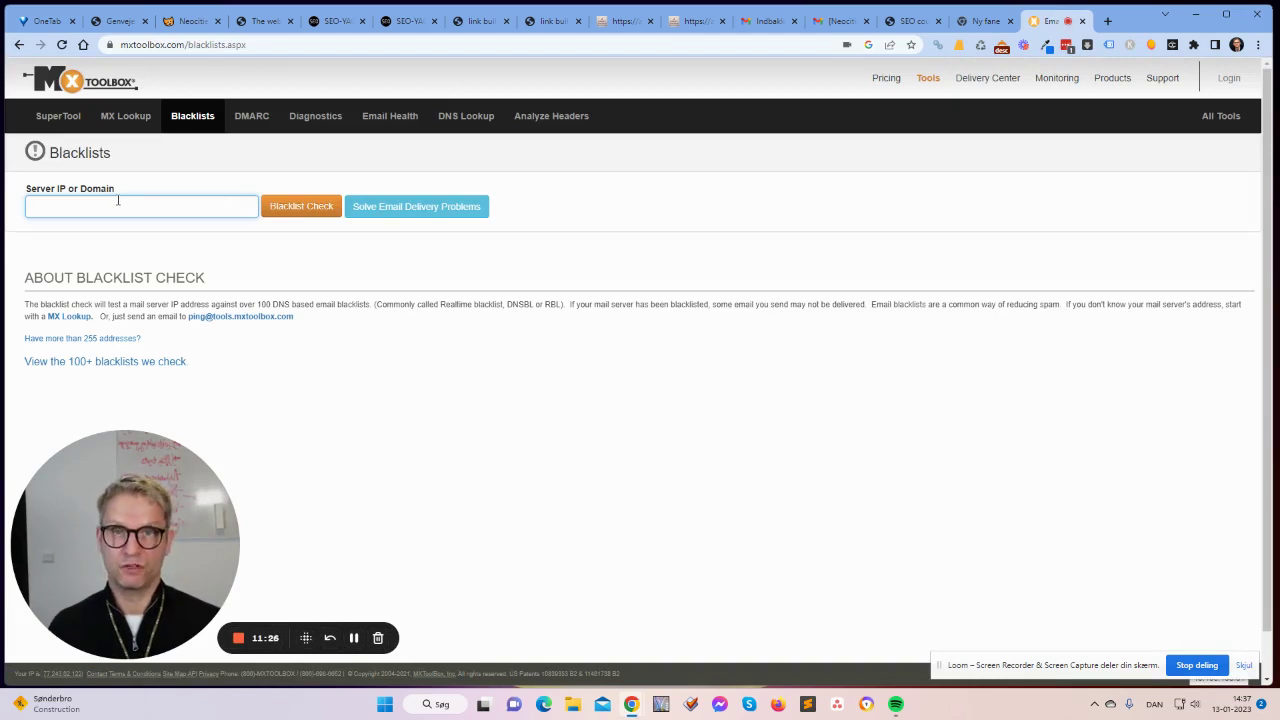
{"action": "left_click", "coordinate": [189, 26]}
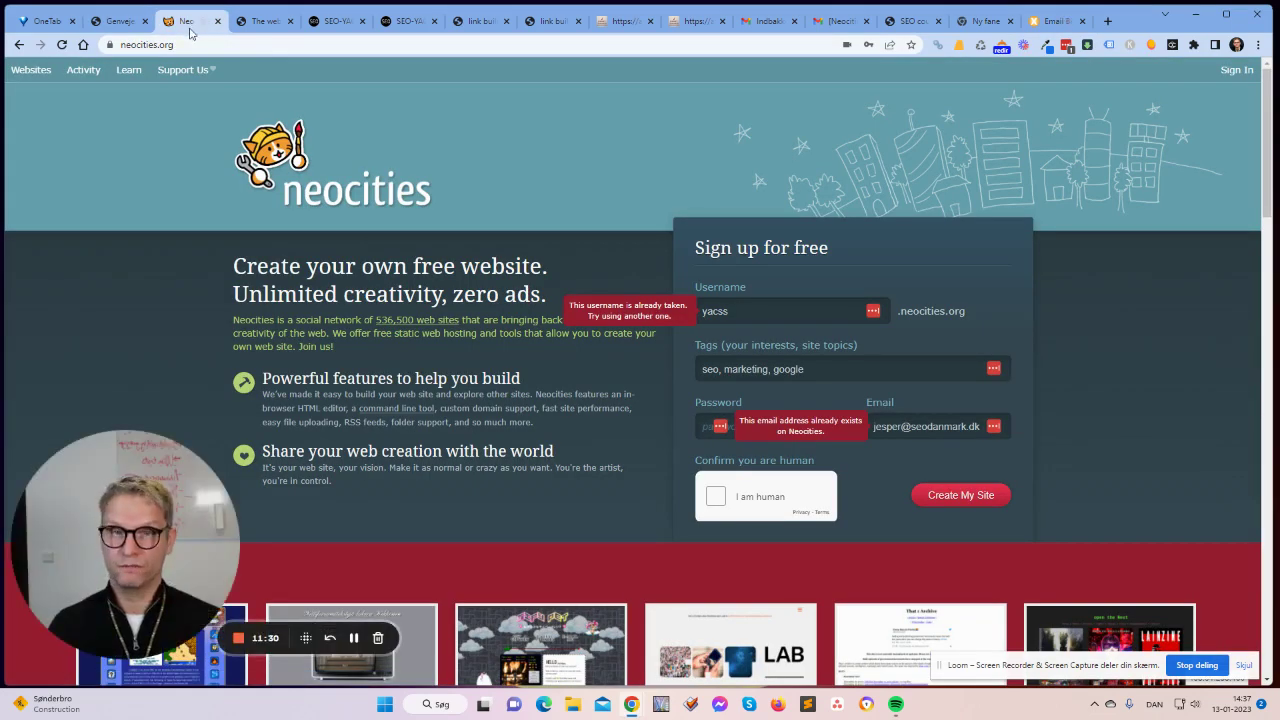